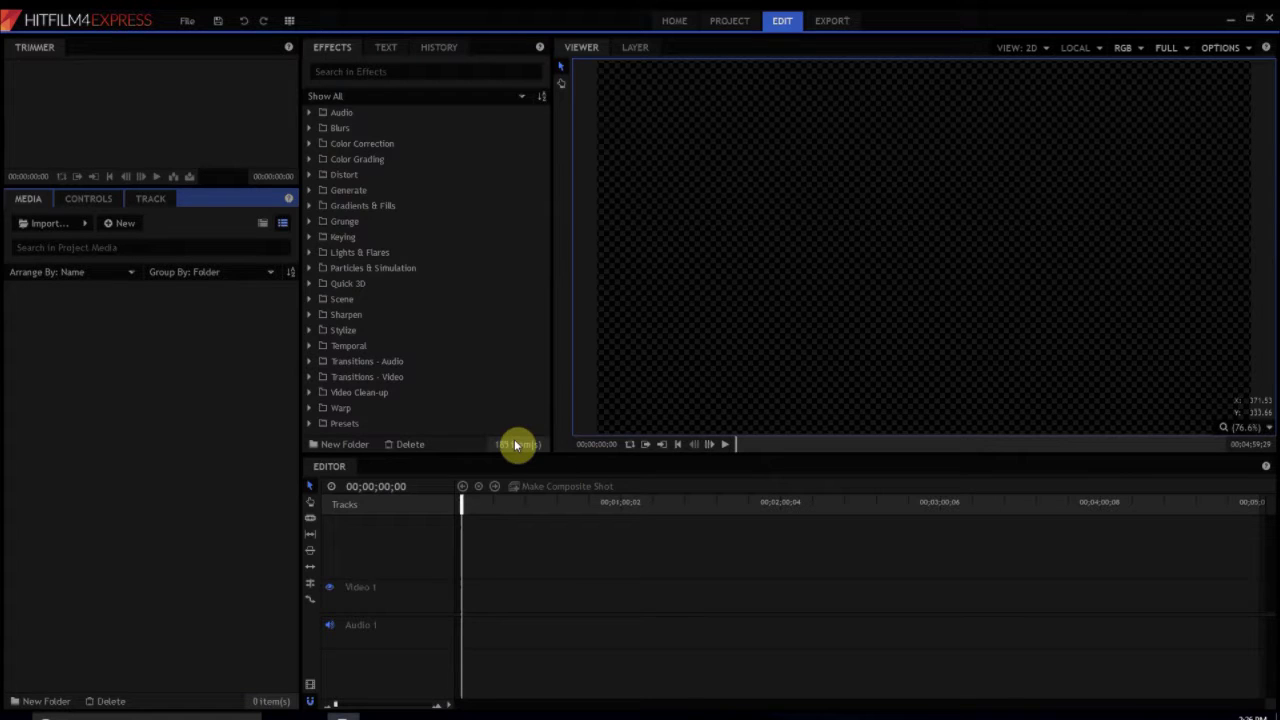
Step: Open the Videos folder in File Explorer from the taskbar, beside the empty HitFilm project
{"action": "left_click", "coordinate": [338, 716]}
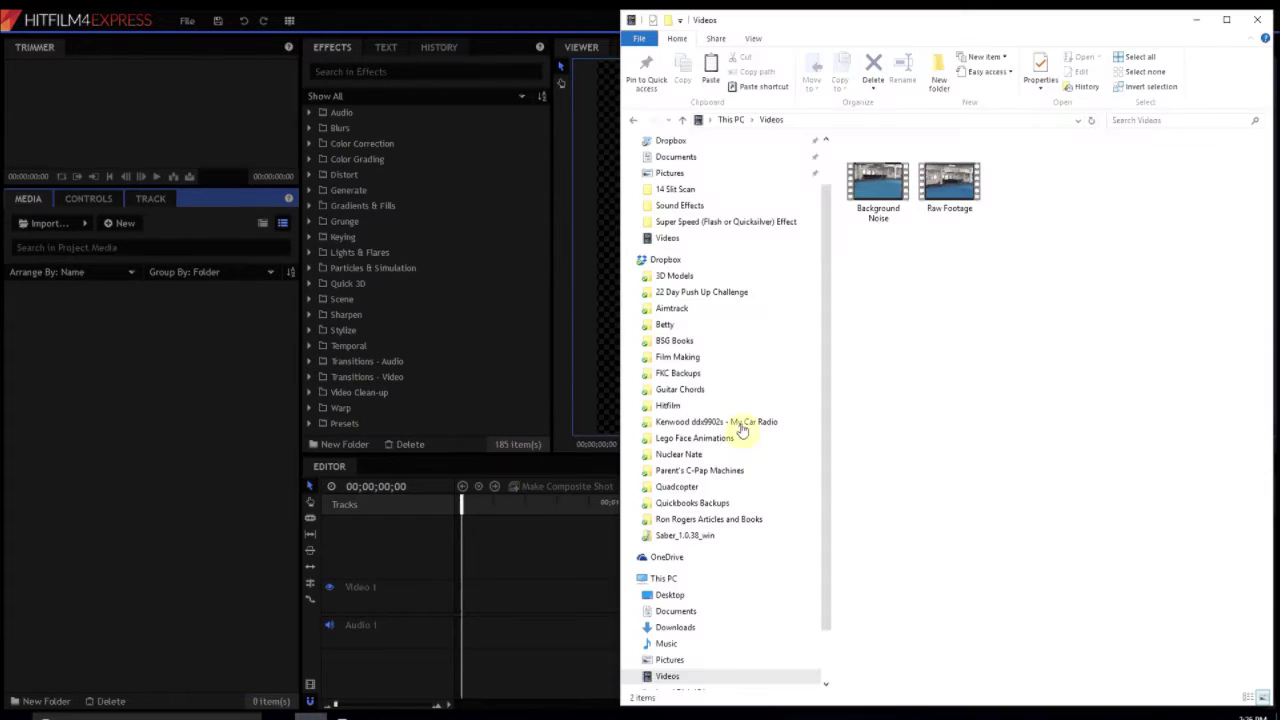
Step: Import Background Noise.mp4 and Raw Footage.mp4 into the media bin and put Raw Footage.mp4 on the timeline
{"action": "left_click_drag", "start_coordinate": [1058, 297], "coordinate": [135, 381]}
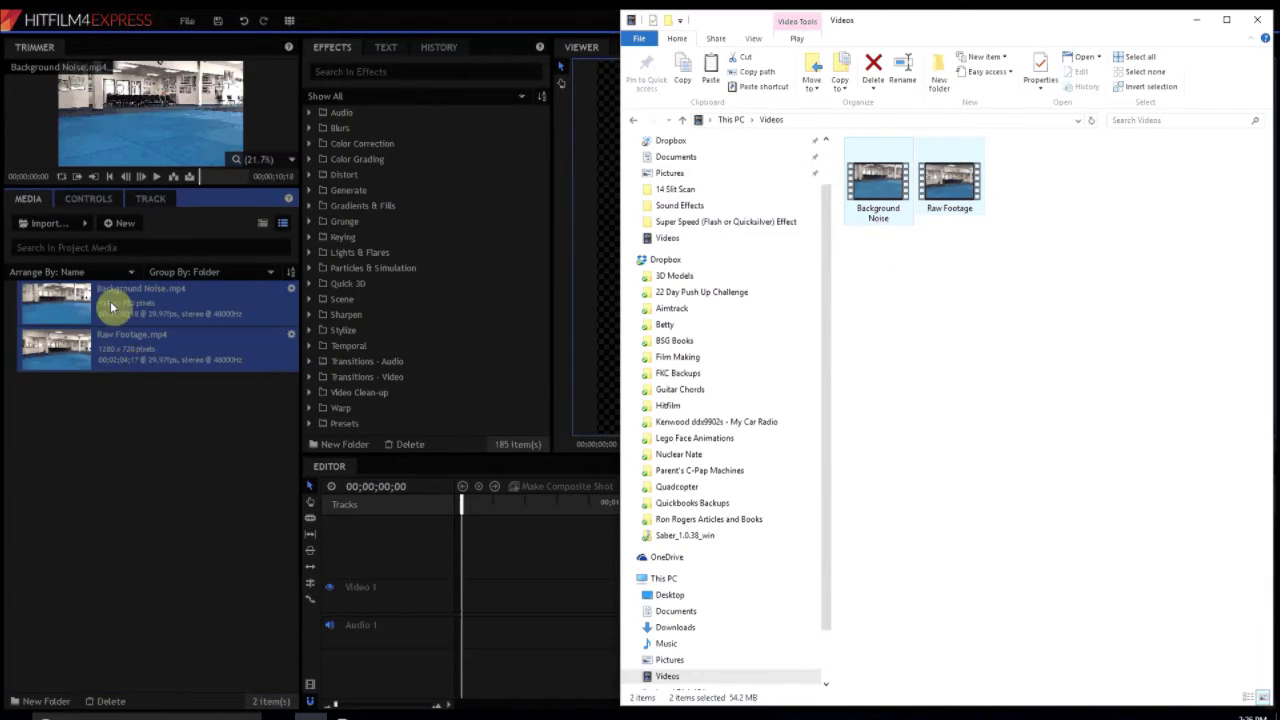
{"action": "left_click", "coordinate": [157, 502]}
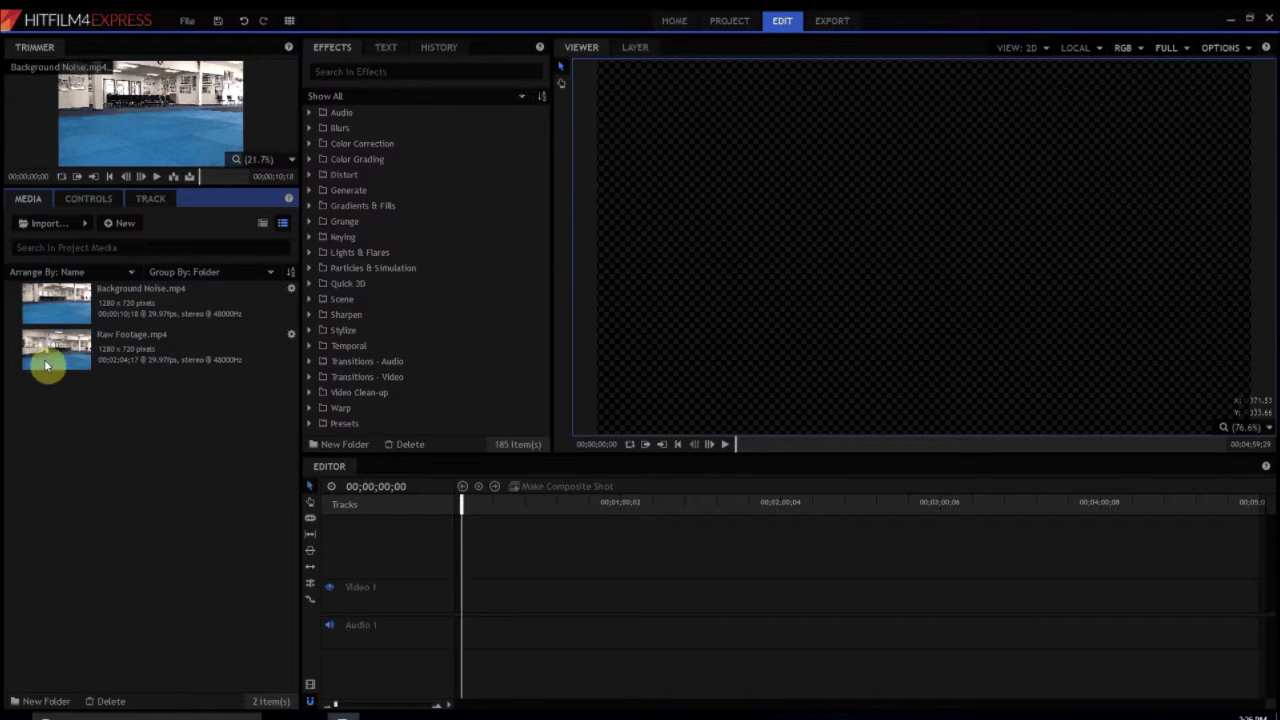
{"action": "left_click_drag", "start_coordinate": [44, 359], "coordinate": [468, 601]}
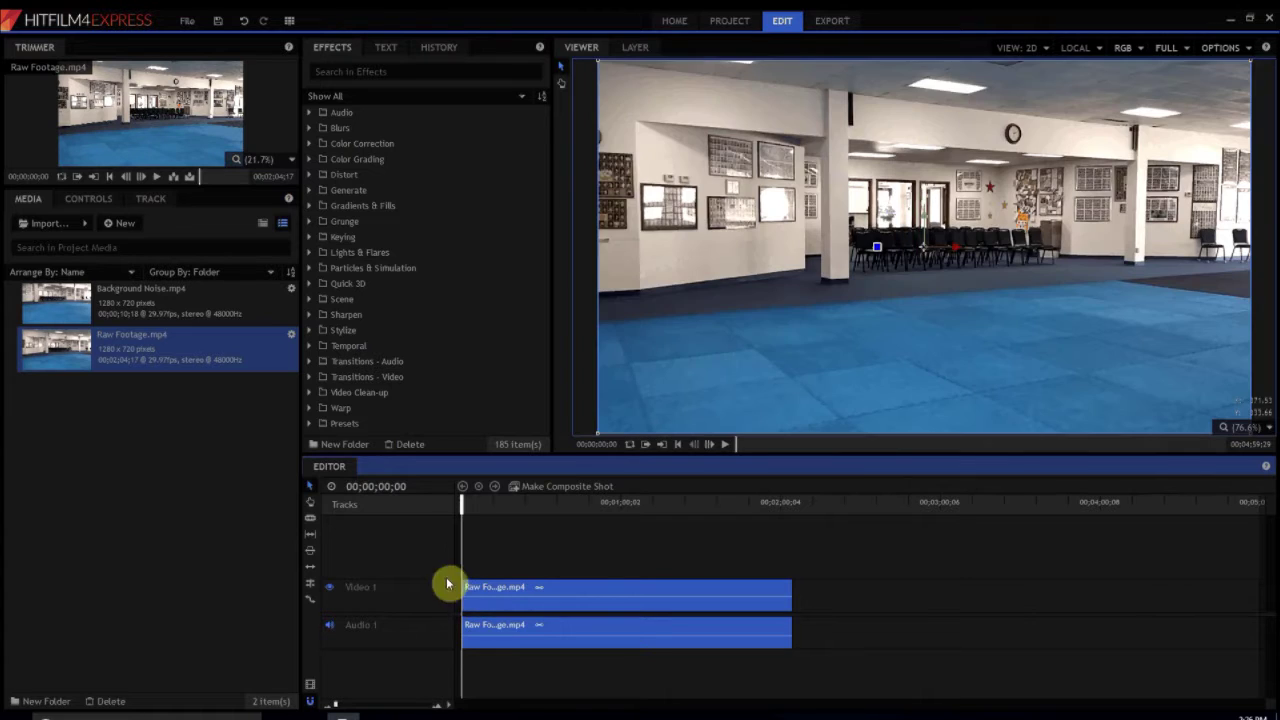
Step: Zoom in around 00;00;57 and slice the Raw Footage clip at 00;00;57;11
{"action": "left_click_drag", "start_coordinate": [463, 504], "coordinate": [600, 509]}
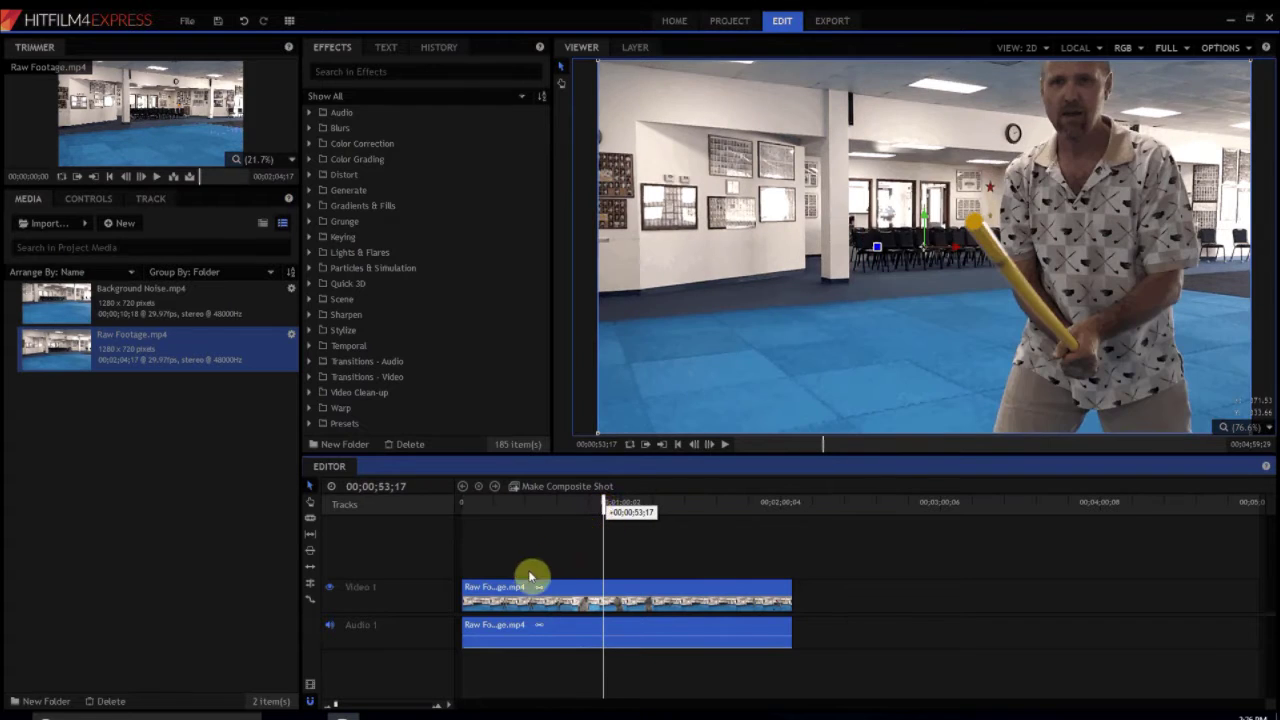
{"action": "left_click_drag", "start_coordinate": [337, 707], "coordinate": [381, 707]}
{"action": "left_click", "coordinate": [1240, 504]}
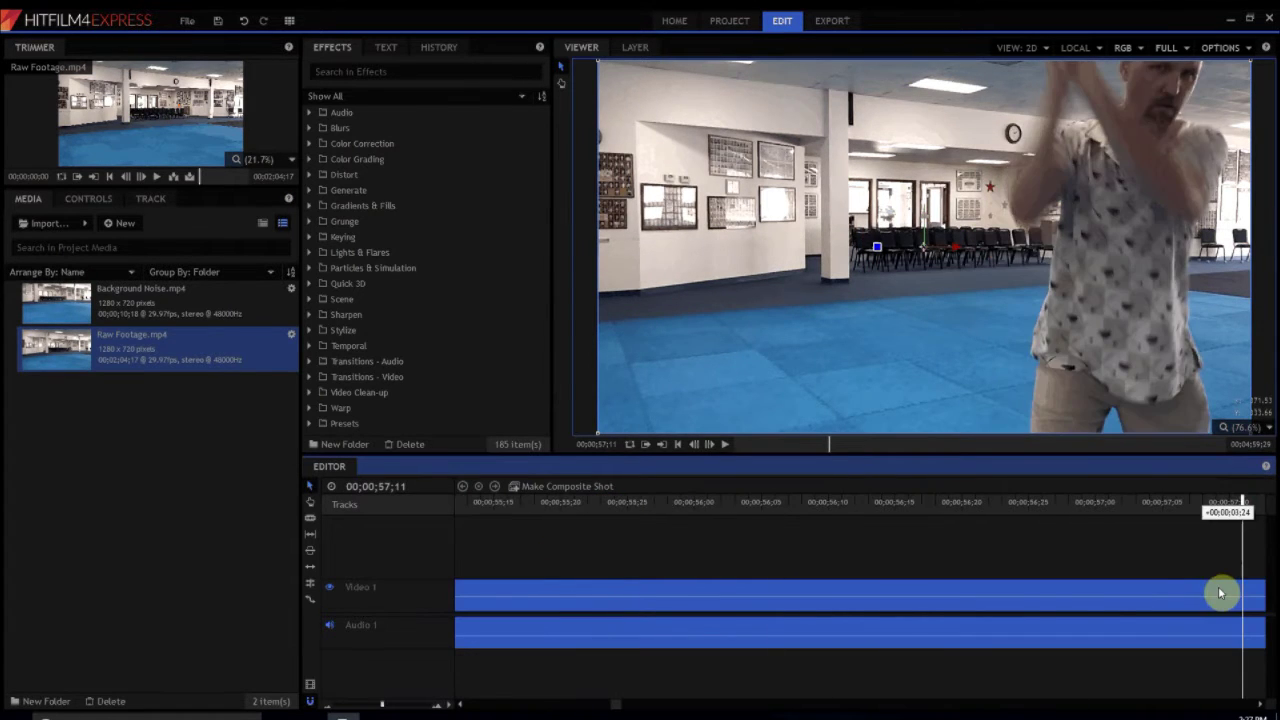
{"action": "right_click", "coordinate": [1143, 519]}
{"action": "left_click", "coordinate": [1150, 540]}
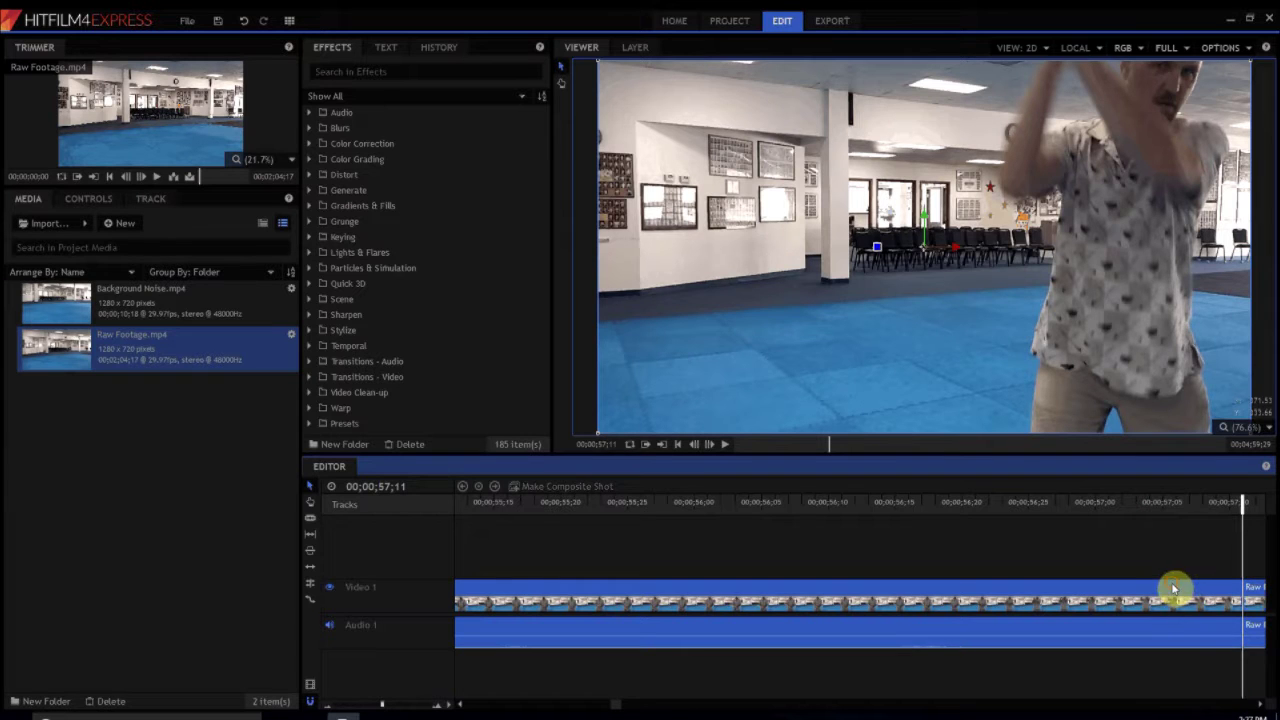
Step: Slice the clip again at about 00;00;57;29 and select the short middle piece
{"action": "left_click", "coordinate": [1262, 706]}
{"action": "left_click", "coordinate": [1262, 706]}
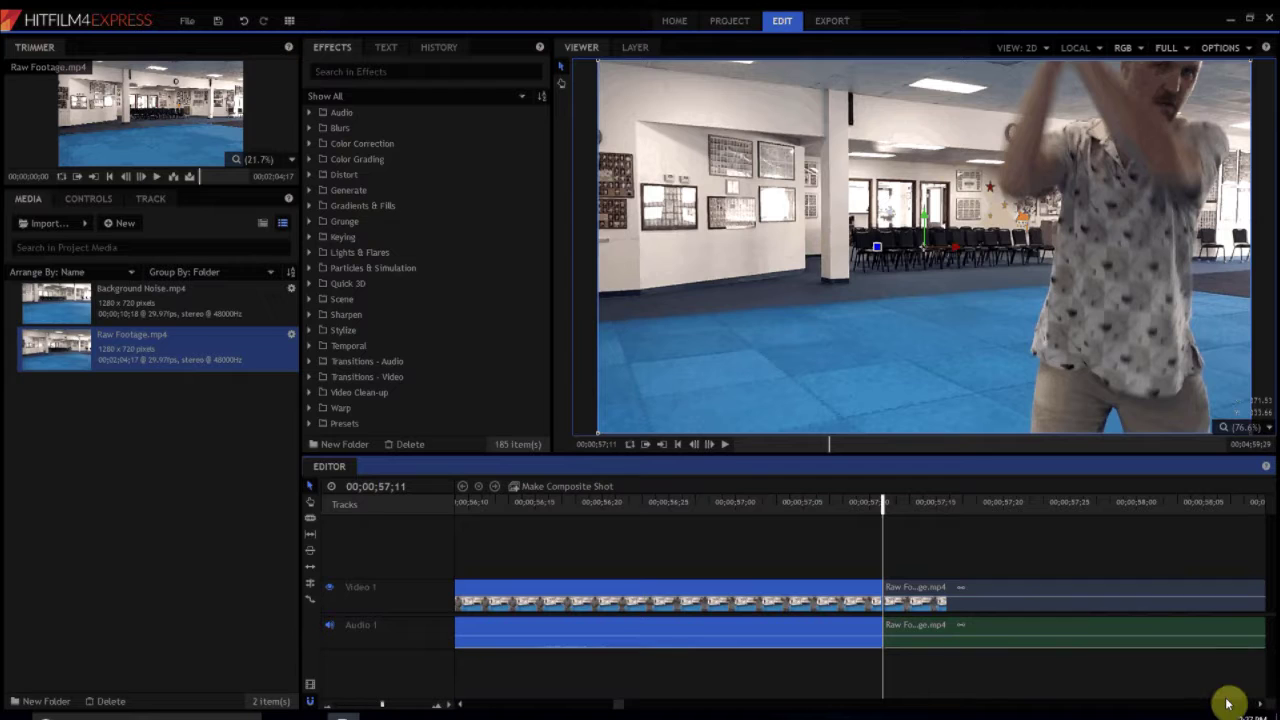
{"action": "left_click_drag", "start_coordinate": [882, 503], "coordinate": [1153, 533]}
{"action": "key", "text": "ctrl+shift+d"}
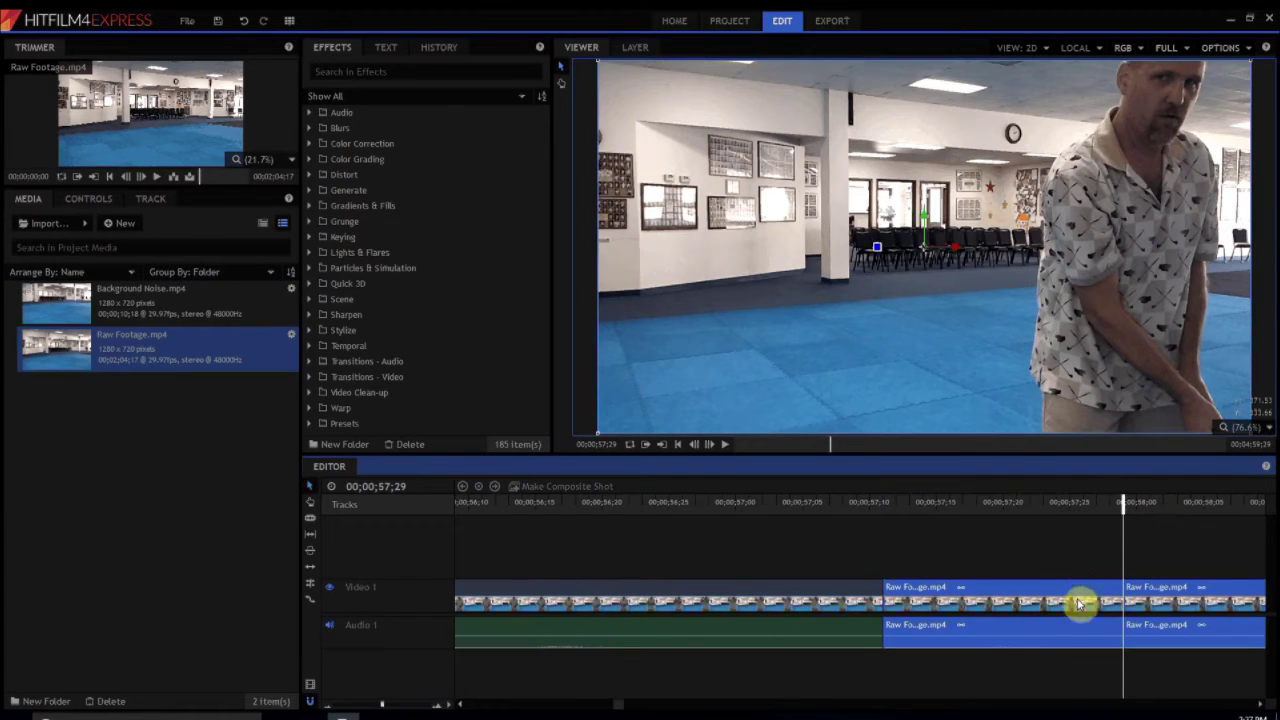
{"action": "left_click", "coordinate": [1076, 596]}
Step: Turn the short middle clip into a composite shot named 'Whoosh!' and preview it
{"action": "right_click", "coordinate": [1056, 594]}
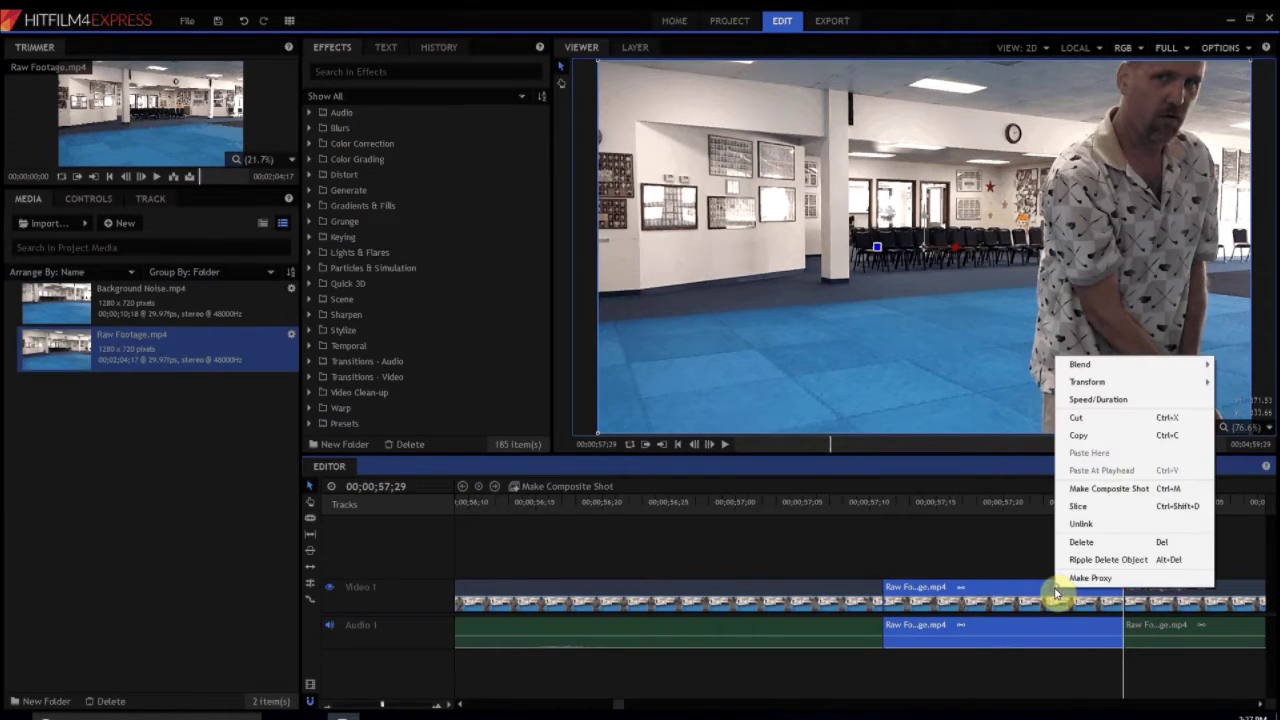
{"action": "left_click", "coordinate": [1084, 488]}
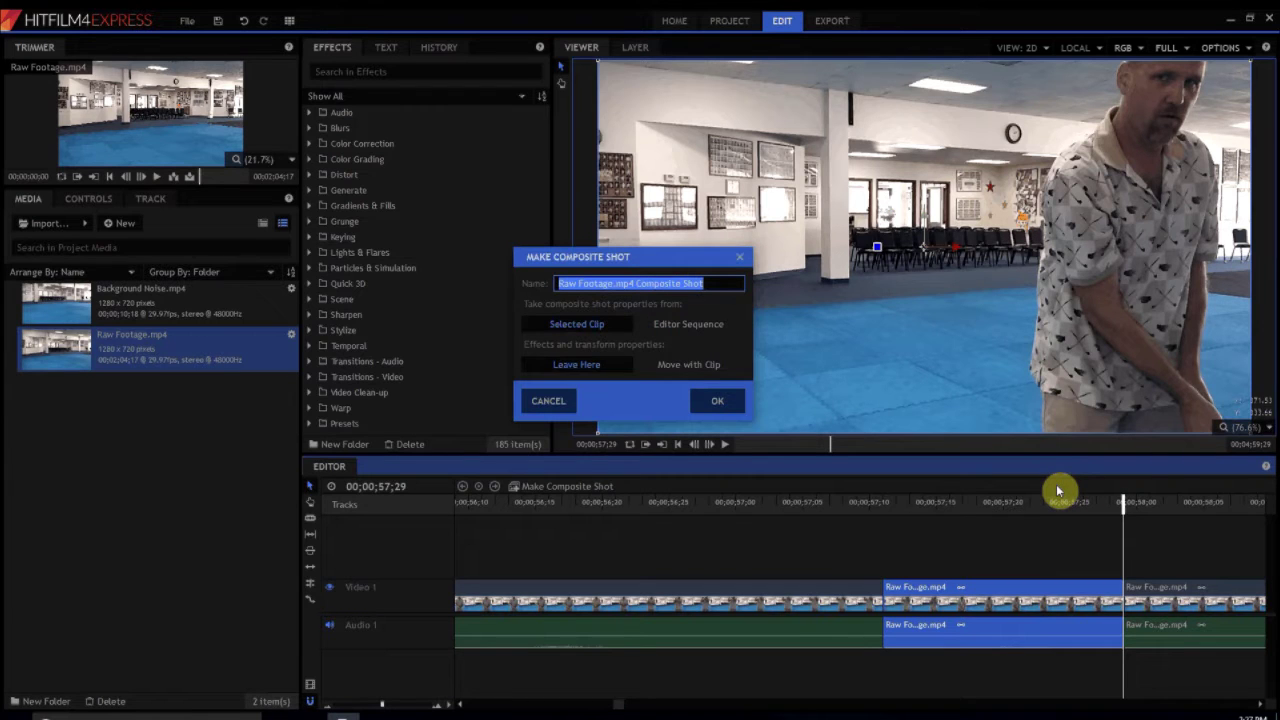
{"action": "type", "text": "Whoosh!"}
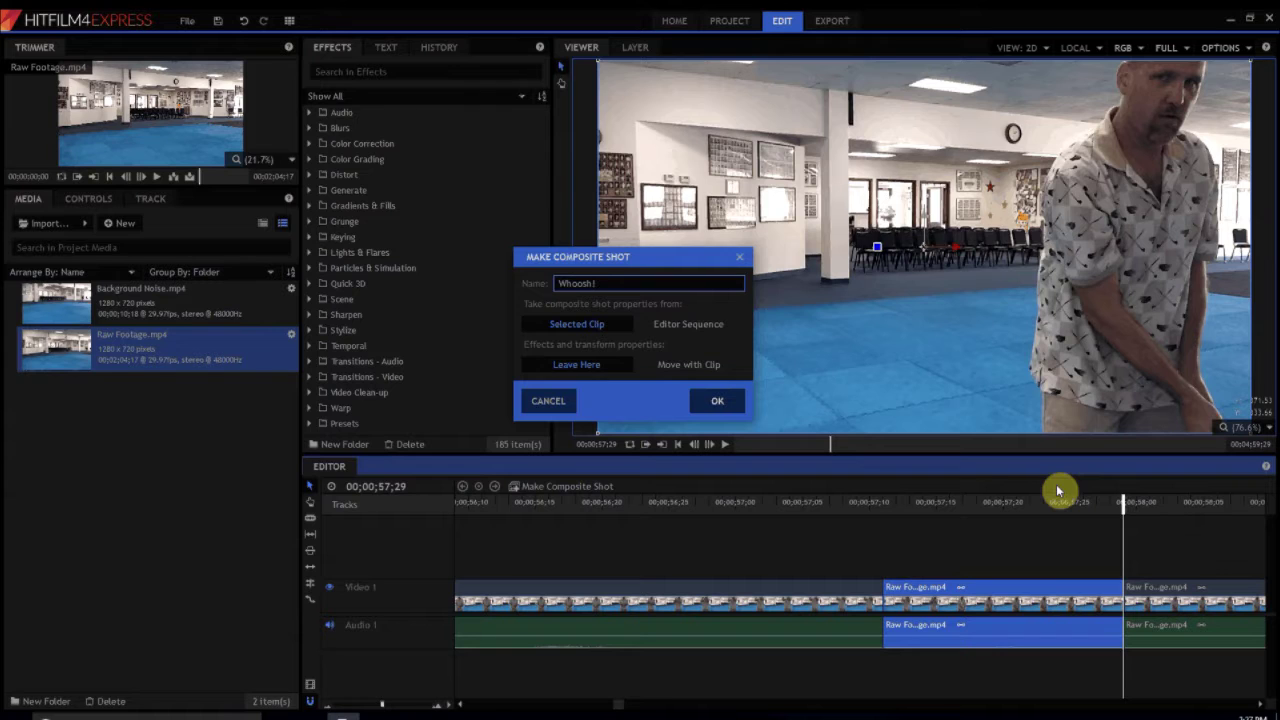
{"action": "key", "text": "Return"}
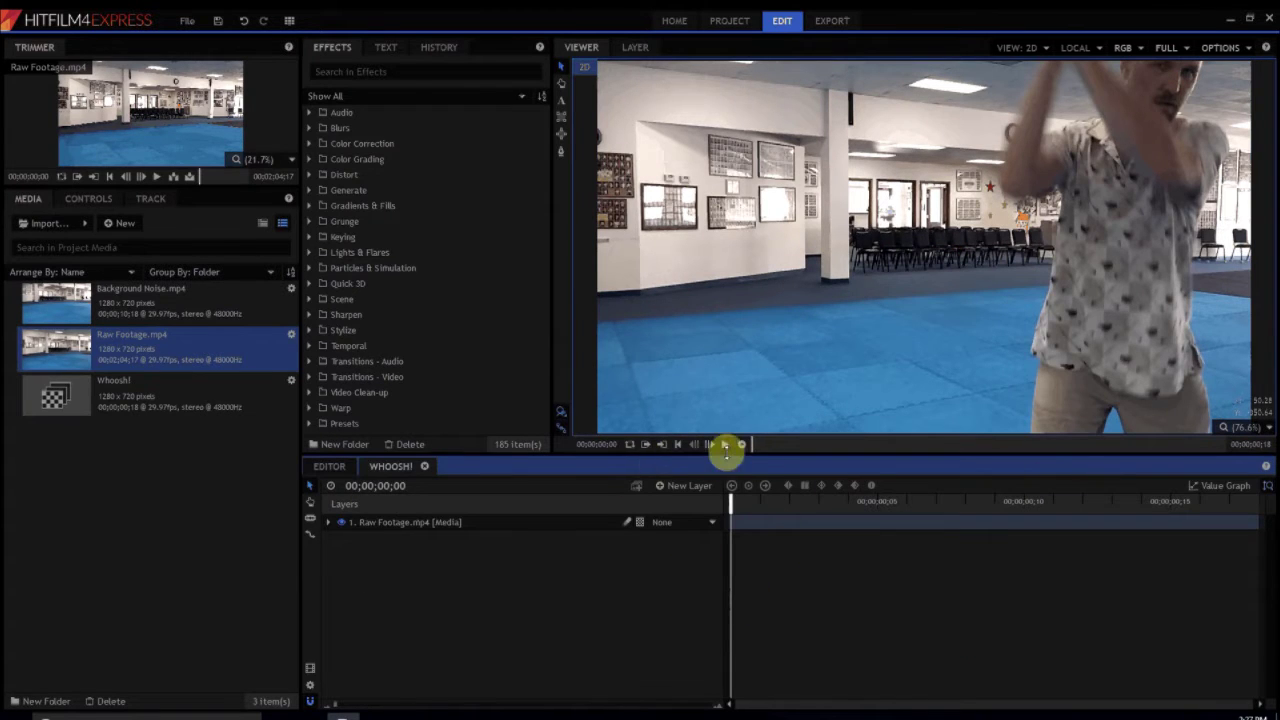
{"action": "left_click", "coordinate": [726, 445]}
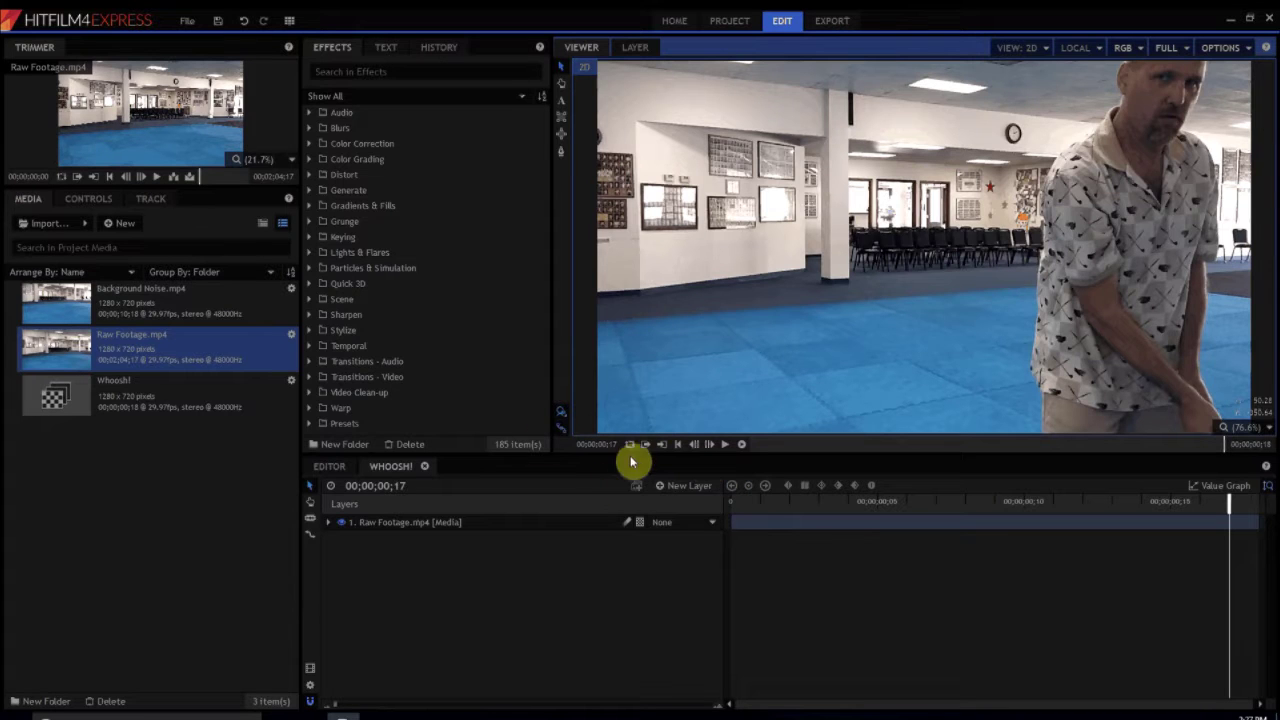
{"action": "left_click", "coordinate": [332, 468]}
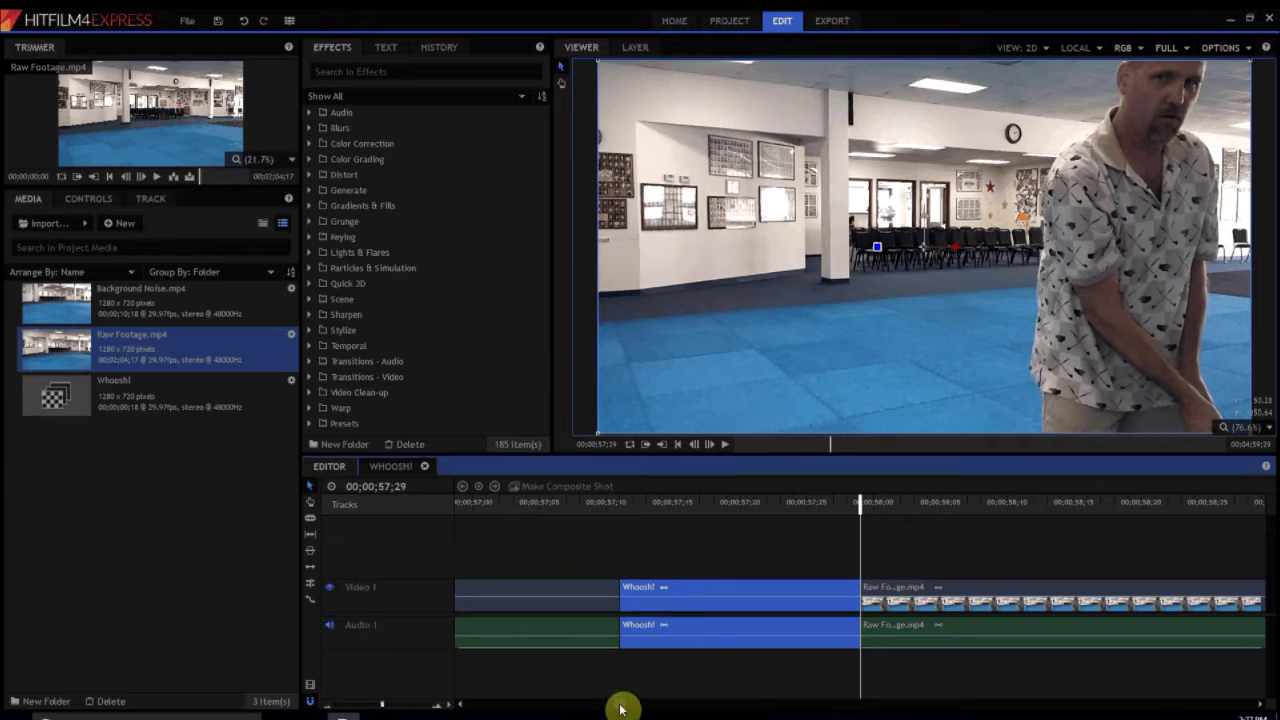
Step: Zoom the timeline out and set the playhead to the nearly empty room at 00;01;16;18
{"action": "left_click", "coordinate": [353, 706]}
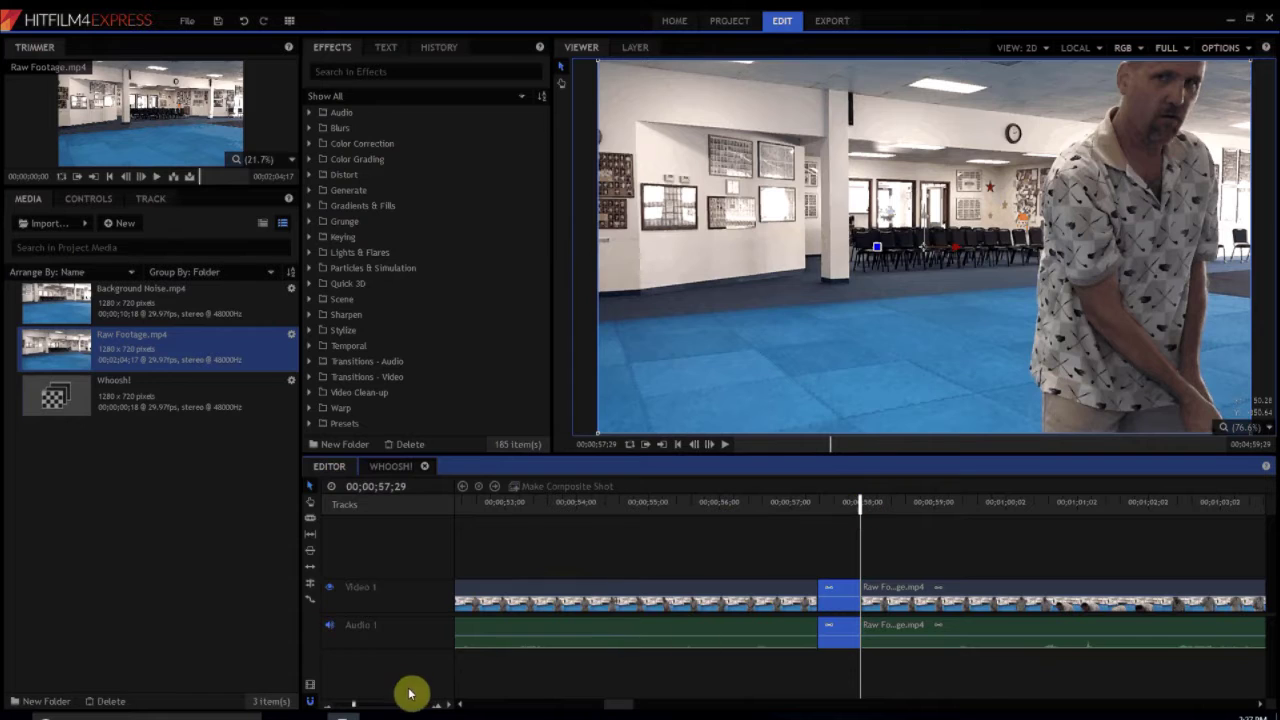
{"action": "left_click_drag", "start_coordinate": [349, 703], "coordinate": [340, 704]}
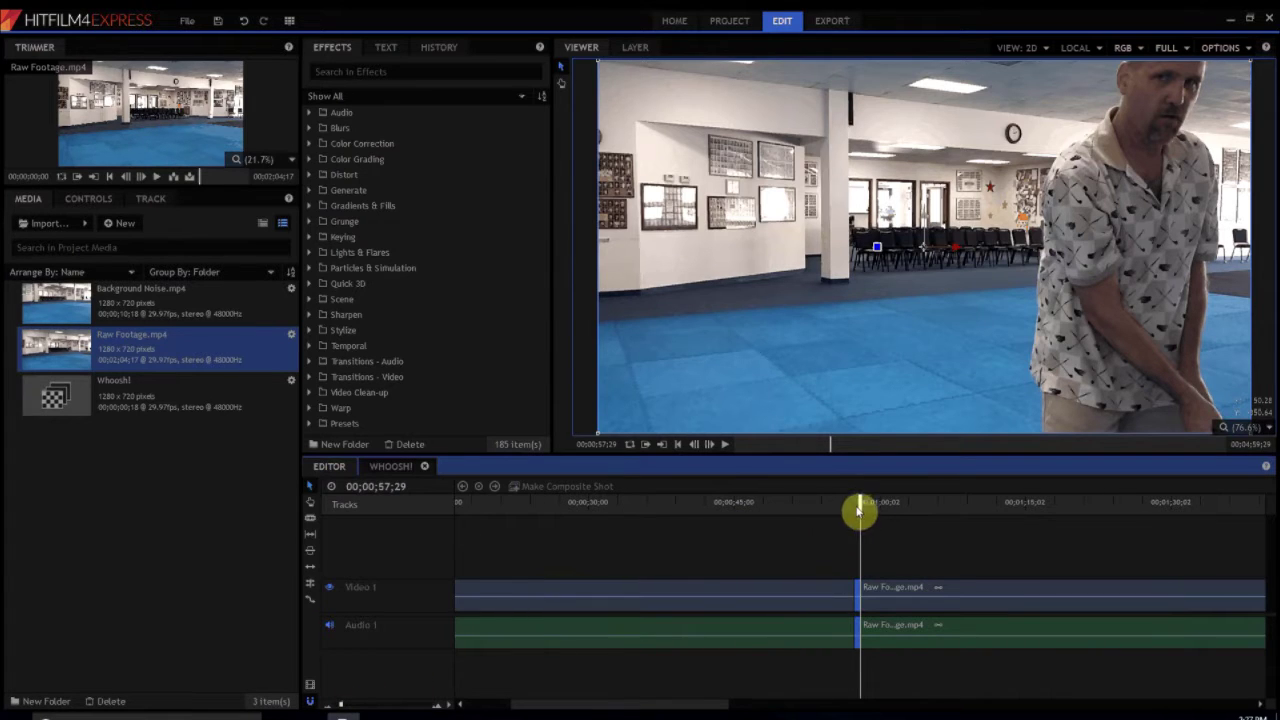
{"action": "left_click", "coordinate": [1096, 500]}
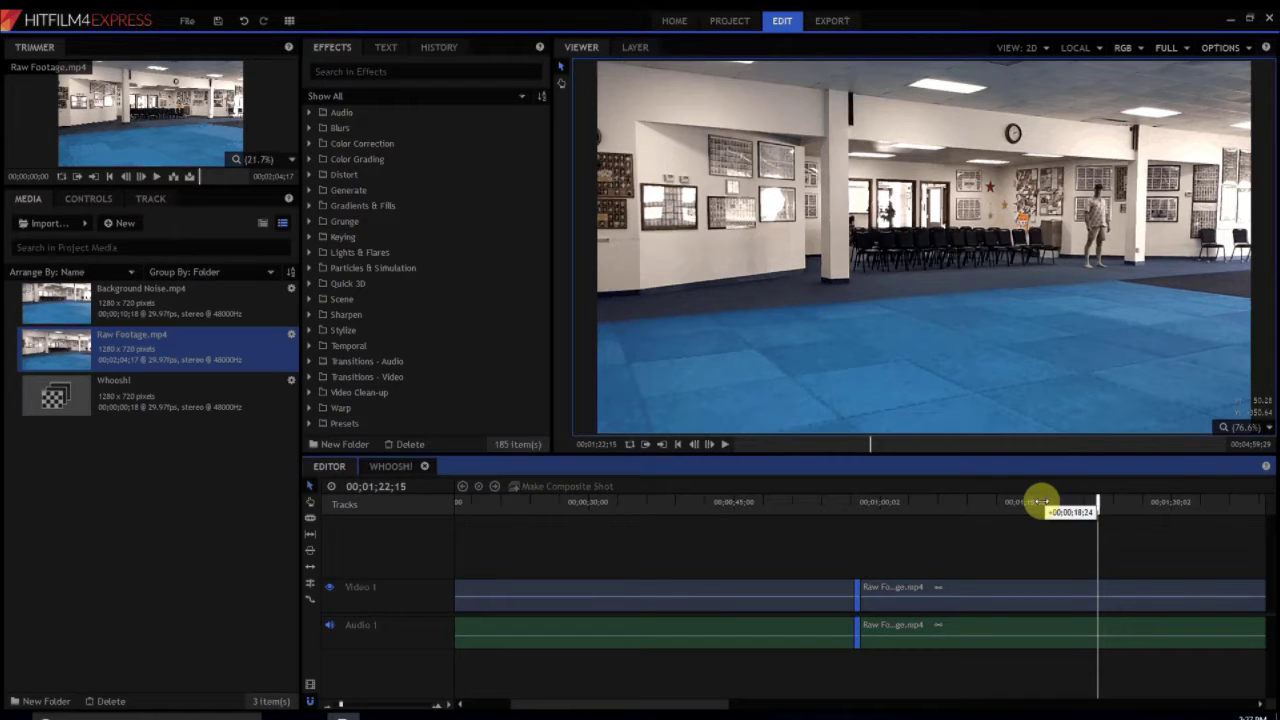
{"action": "left_click", "coordinate": [1041, 502]}
{"action": "left_click_drag", "start_coordinate": [1041, 502], "coordinate": [1039, 502]}
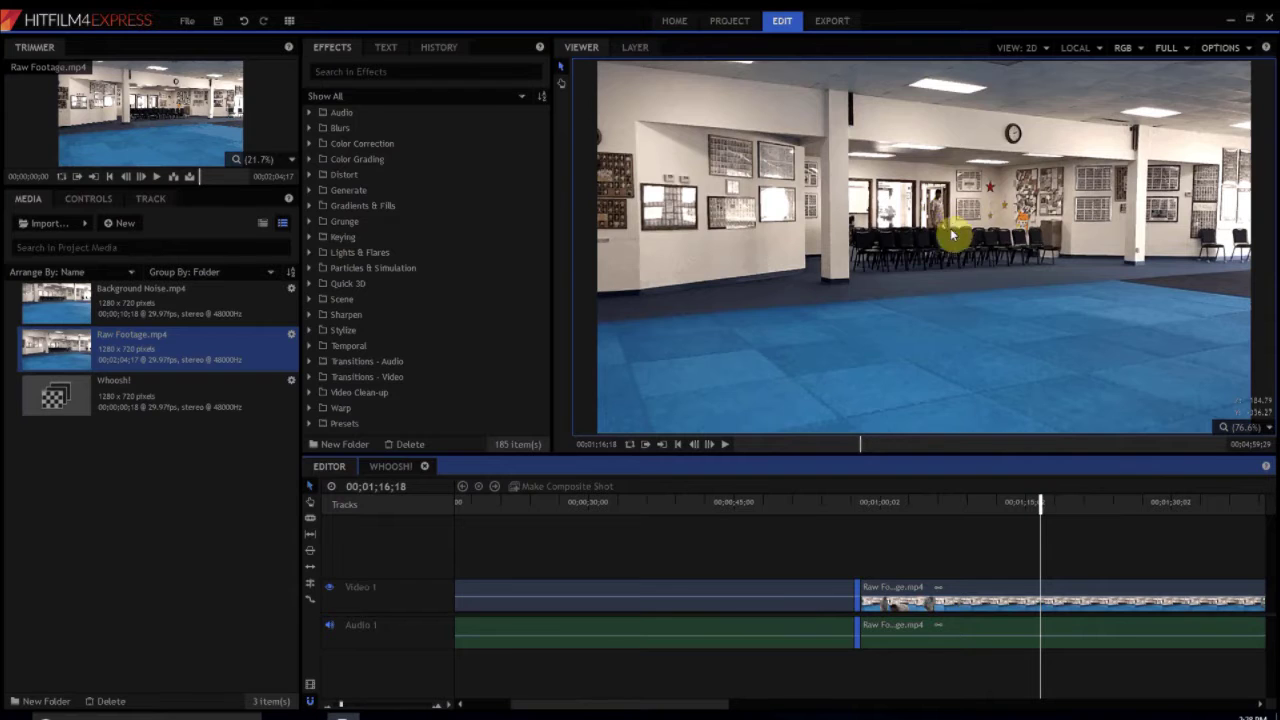
Step: Export the frame at 00;01;16;18 as PNG image 1
{"action": "left_click", "coordinate": [1228, 50]}
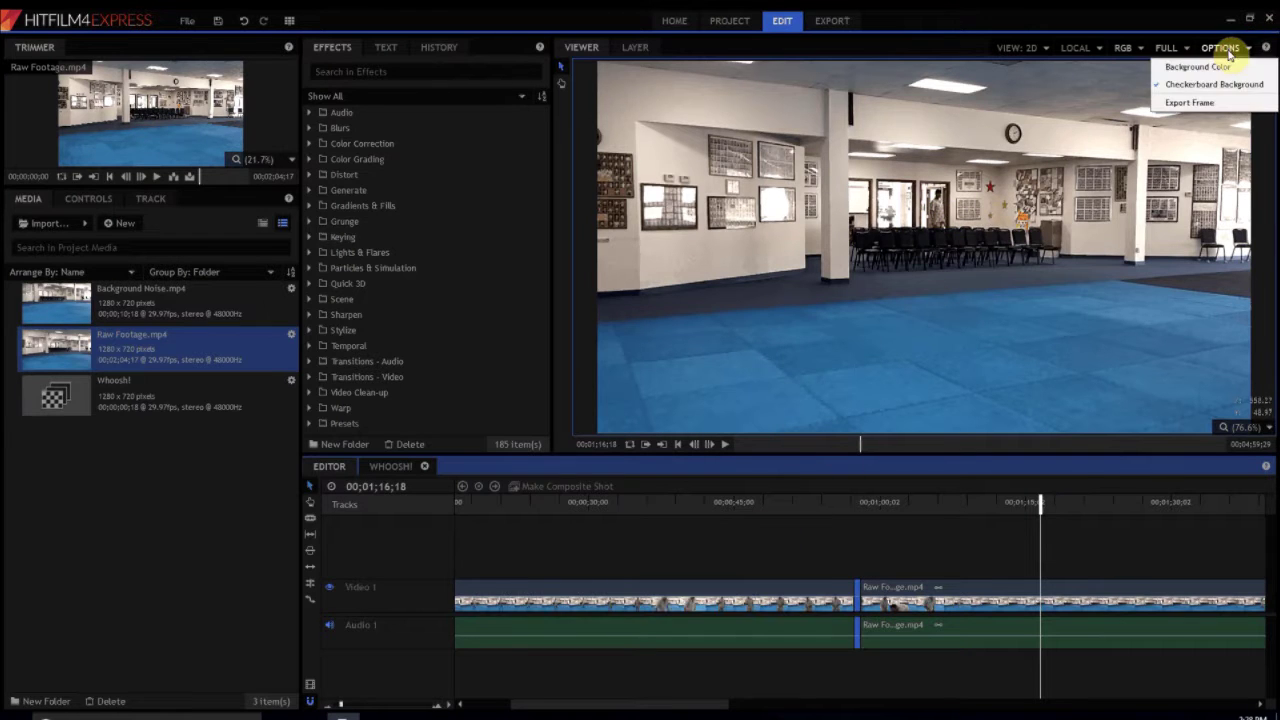
{"action": "left_click", "coordinate": [1201, 103]}
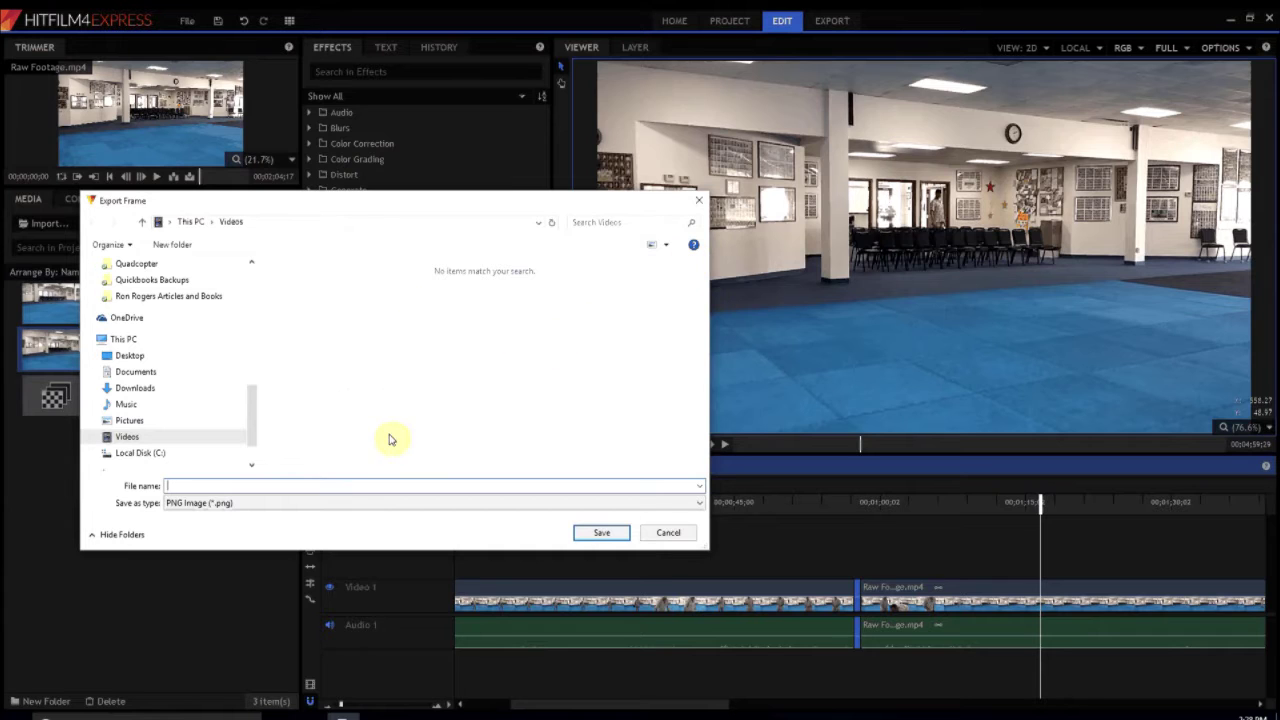
{"action": "left_click", "coordinate": [602, 532]}
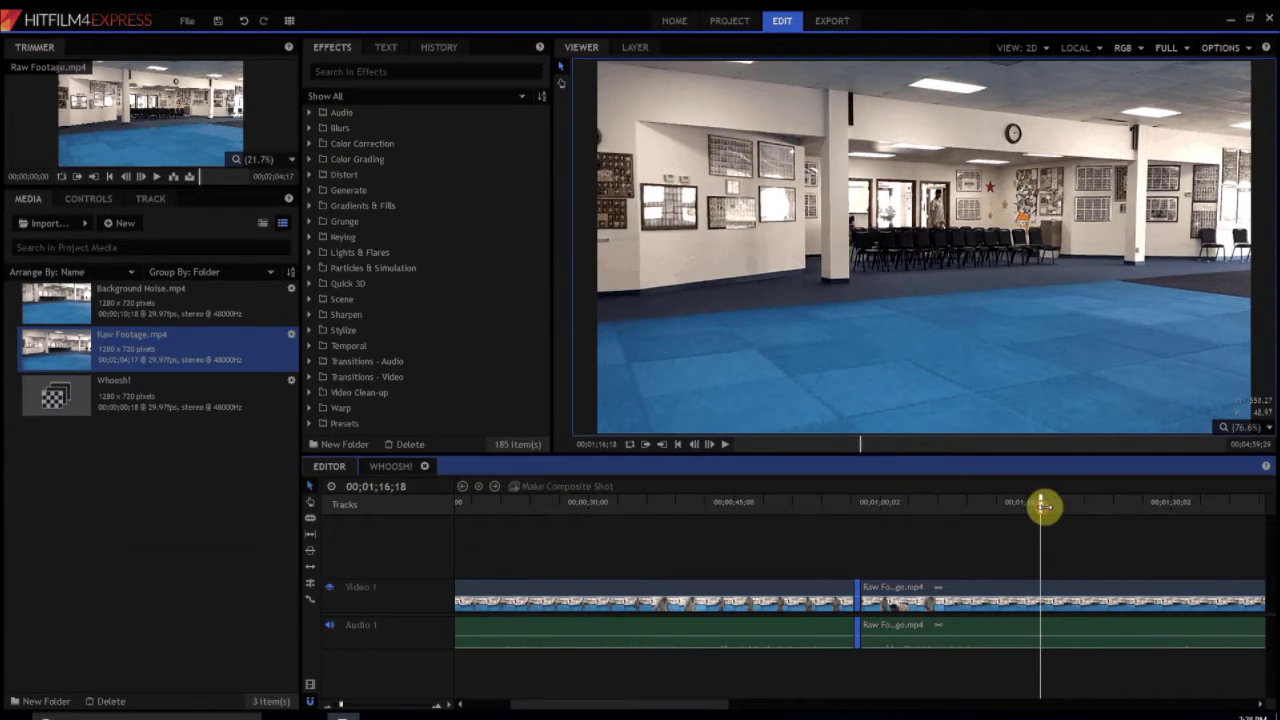
Step: Export the frame at 00;01;24;06 as PNG image 2
{"action": "left_click", "coordinate": [1048, 503]}
{"action": "left_click", "coordinate": [1110, 504]}
{"action": "left_click_drag", "start_coordinate": [1112, 505], "coordinate": [1114, 510]}
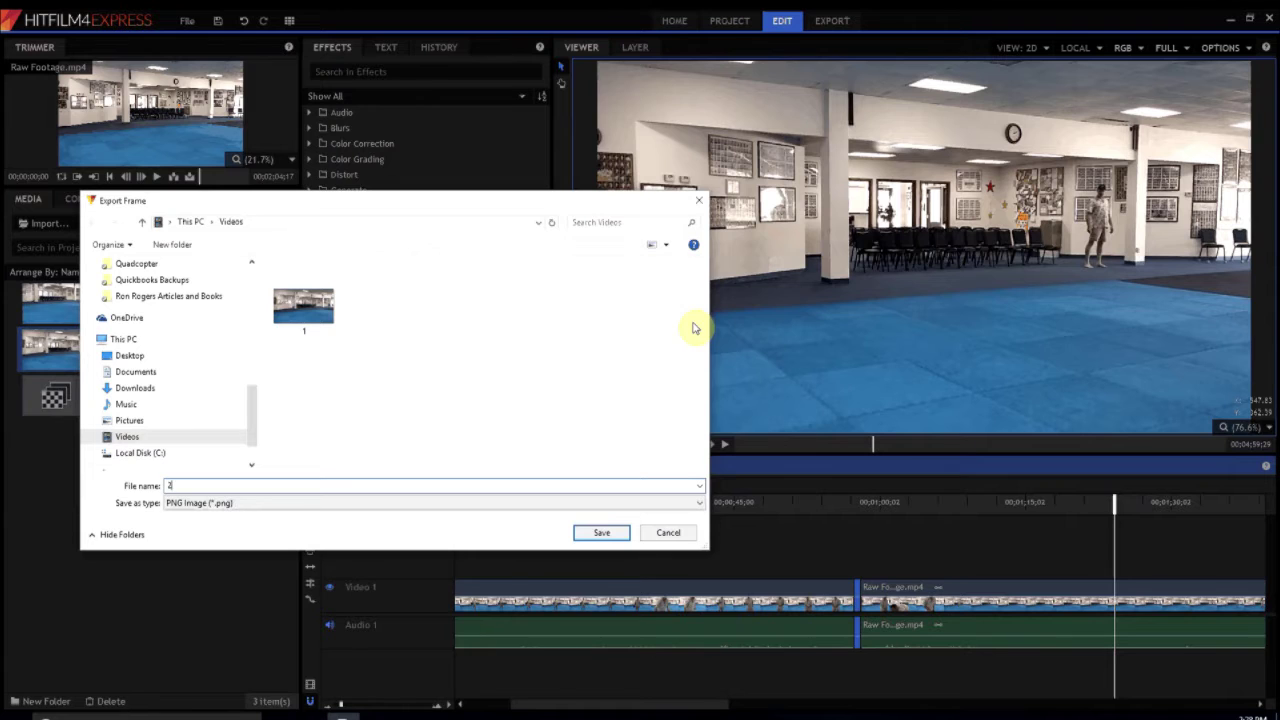
{"action": "key", "text": "Return"}
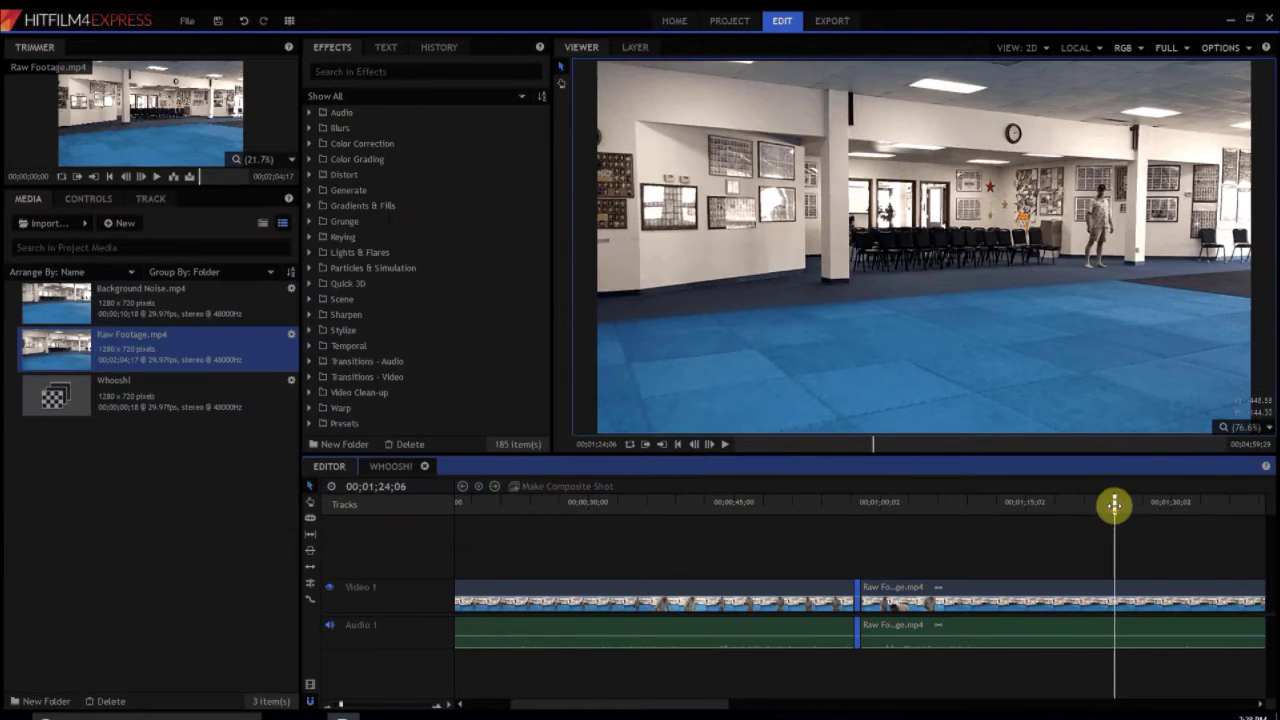
Step: Export a frame around 00;01;31, with the person closer, as PNG image 3
{"action": "left_click_drag", "start_coordinate": [1195, 506], "coordinate": [1182, 507]}
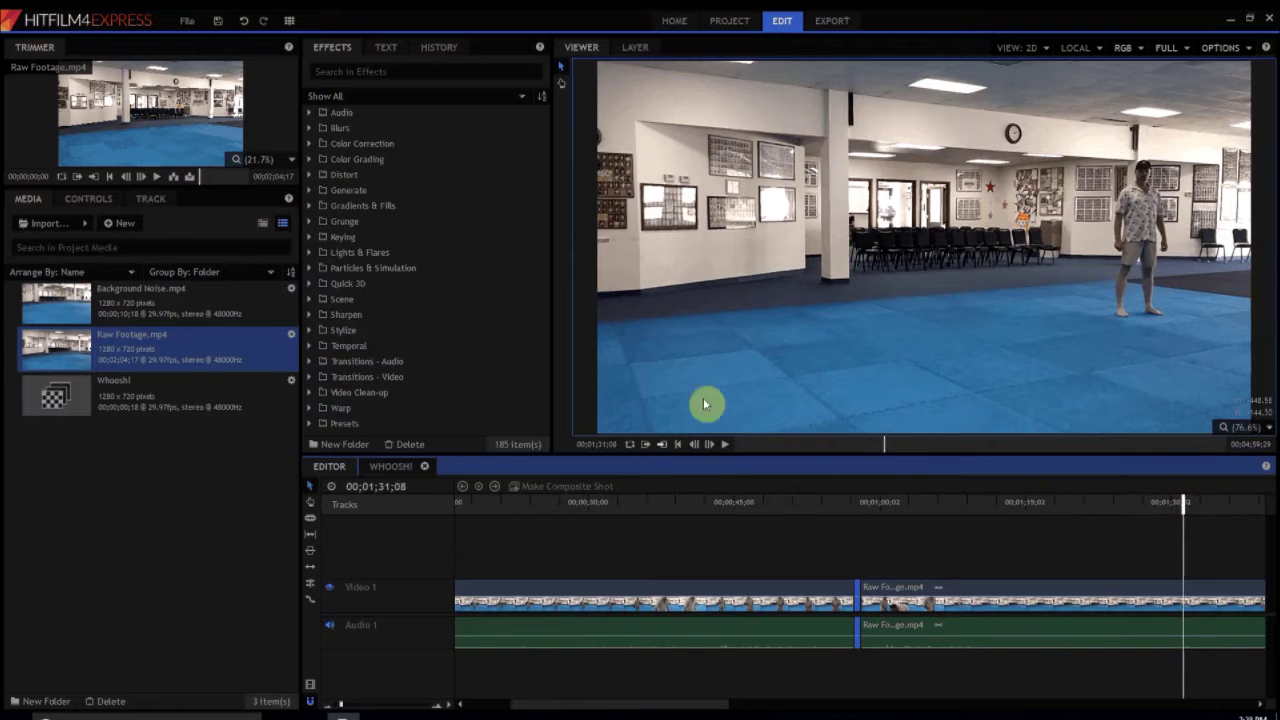
{"action": "left_click", "coordinate": [1237, 50]}
{"action": "left_click", "coordinate": [1196, 106]}
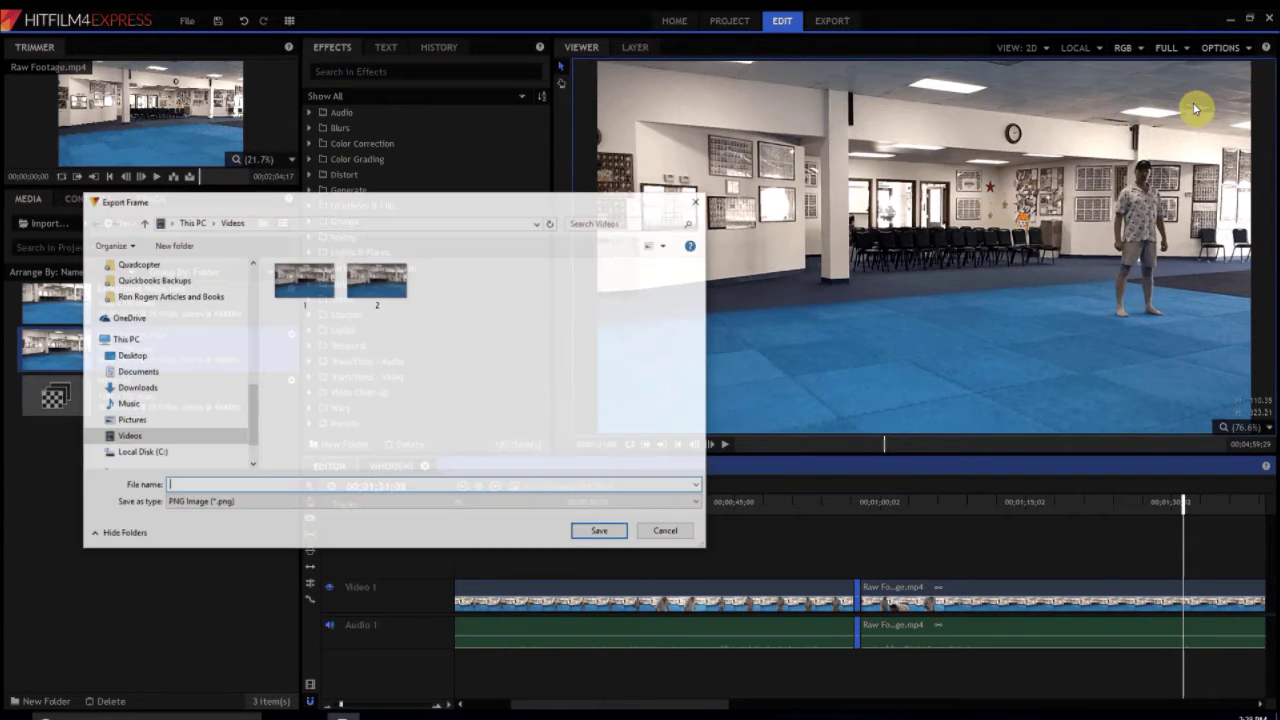
{"action": "type", "text": "3"}
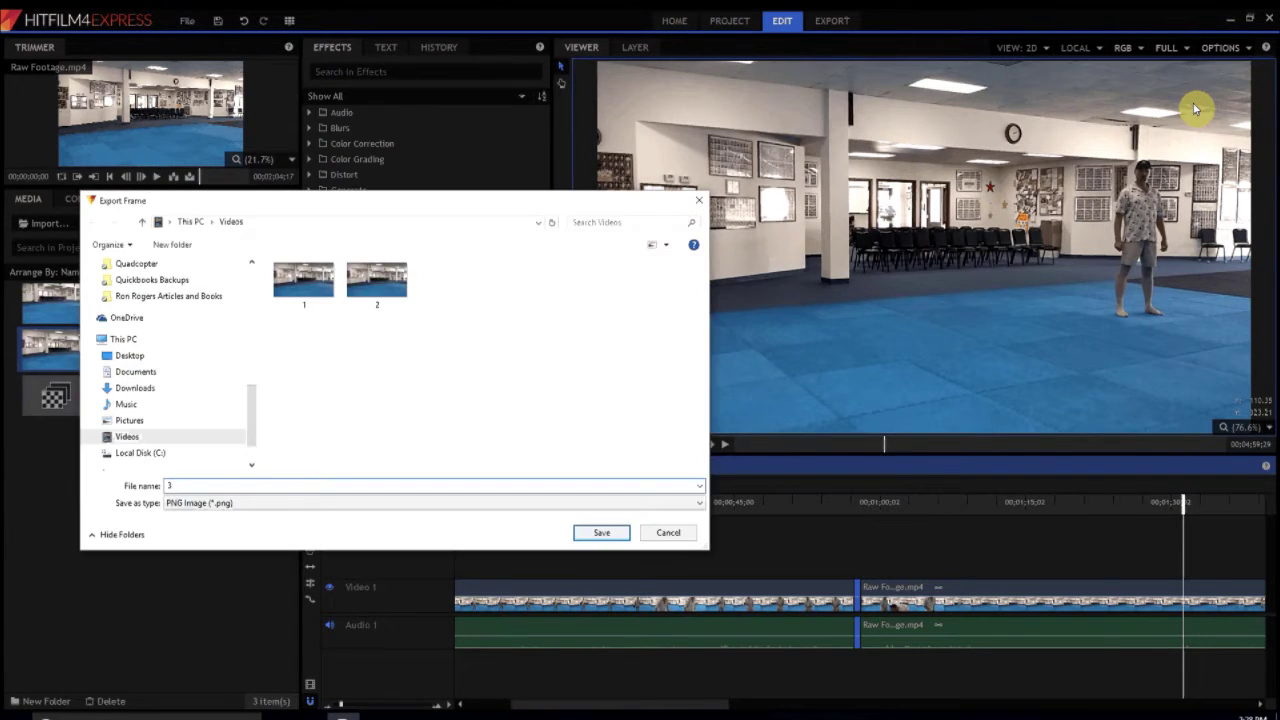
{"action": "key", "text": "Return"}
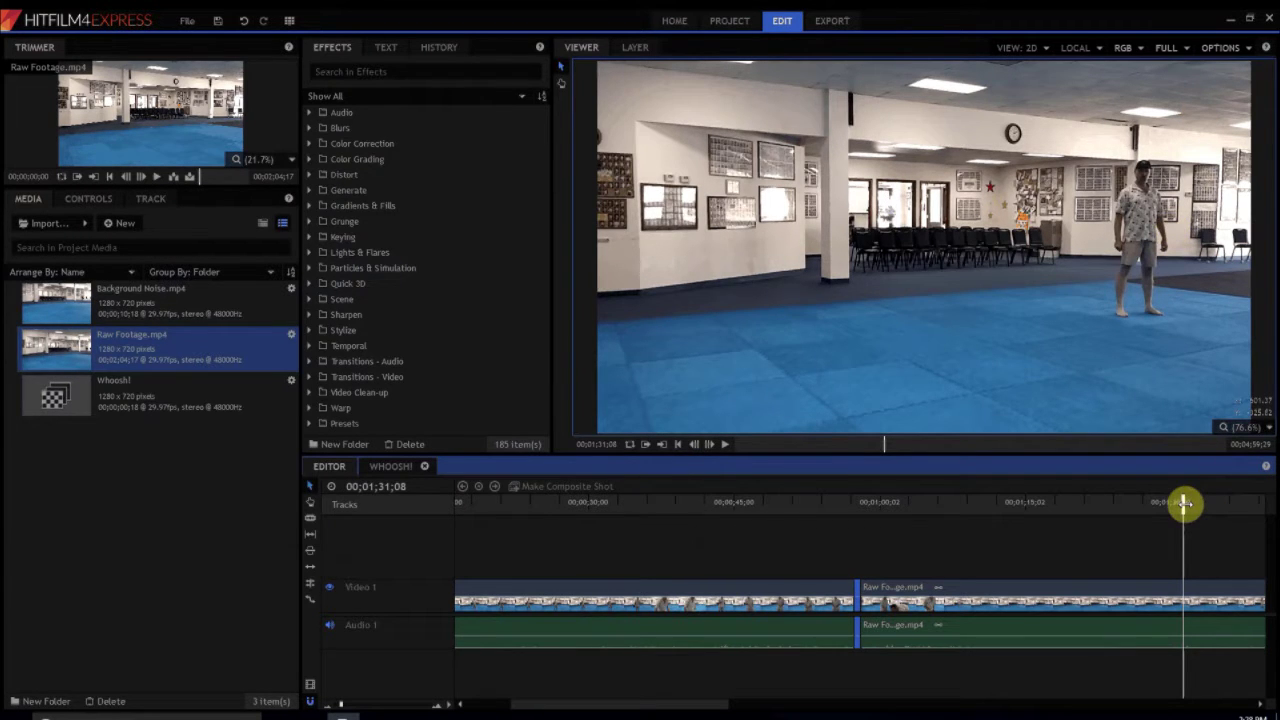
Step: Export an empty-room frame from the timeline start as 'Clean Plate' in Videos
{"action": "left_click", "coordinate": [678, 445]}
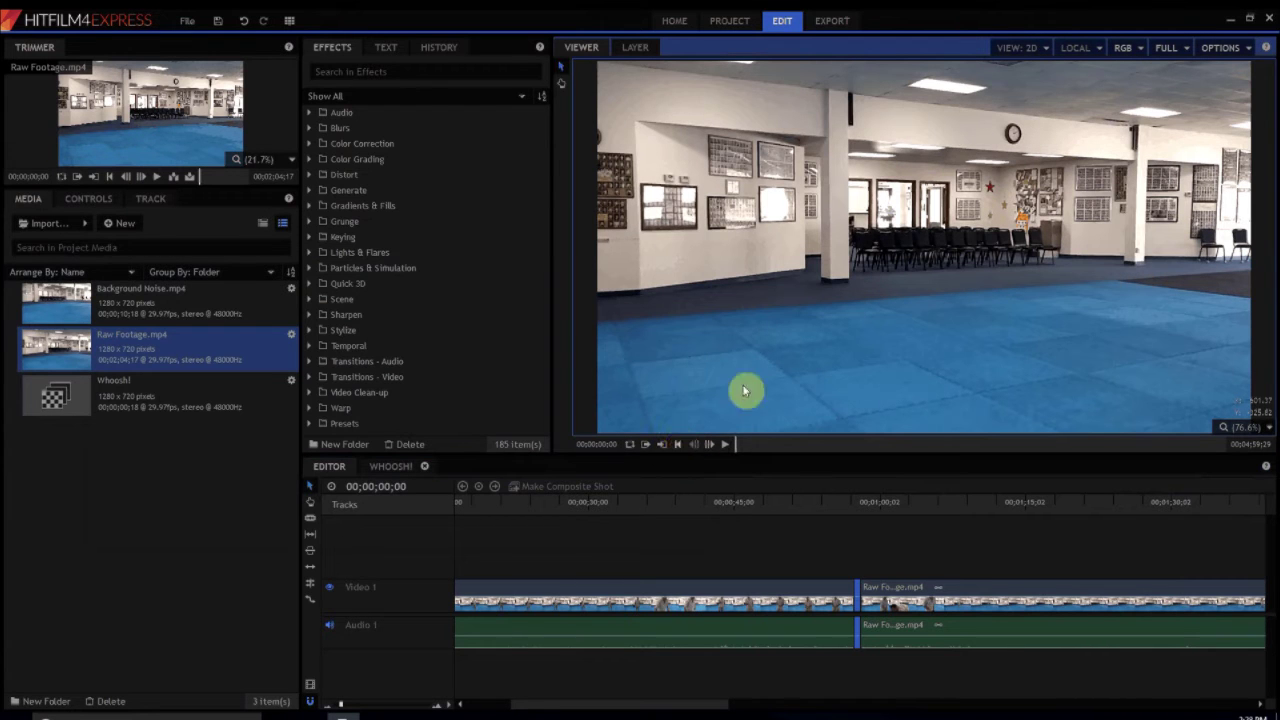
{"action": "left_click", "coordinate": [1222, 47]}
{"action": "left_click", "coordinate": [1201, 102]}
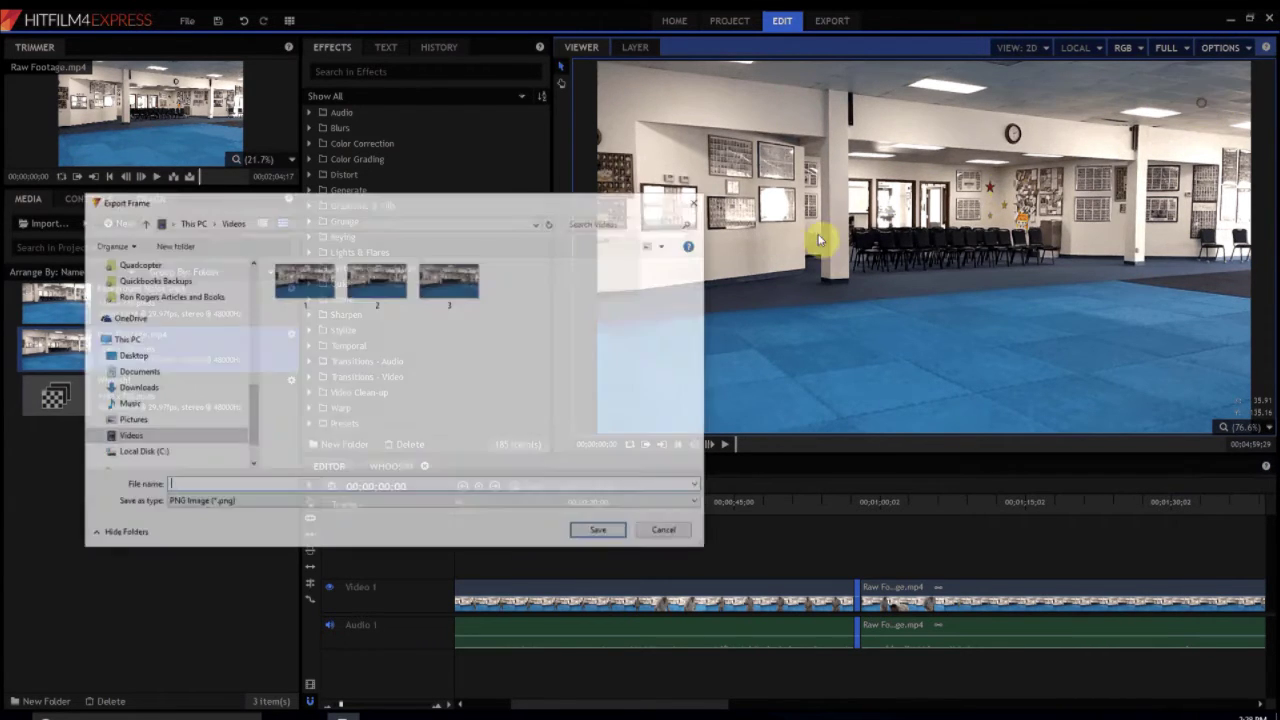
{"action": "type", "text": "Clean Plate"}
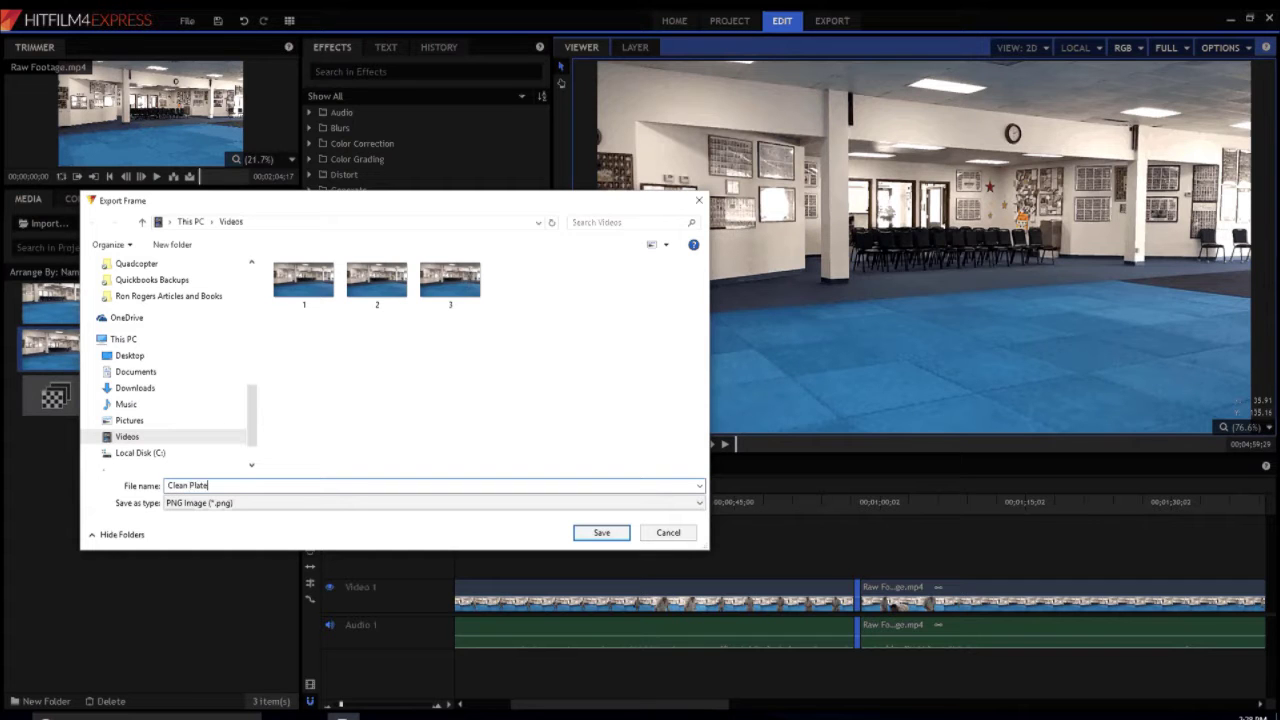
{"action": "key", "text": "Return"}
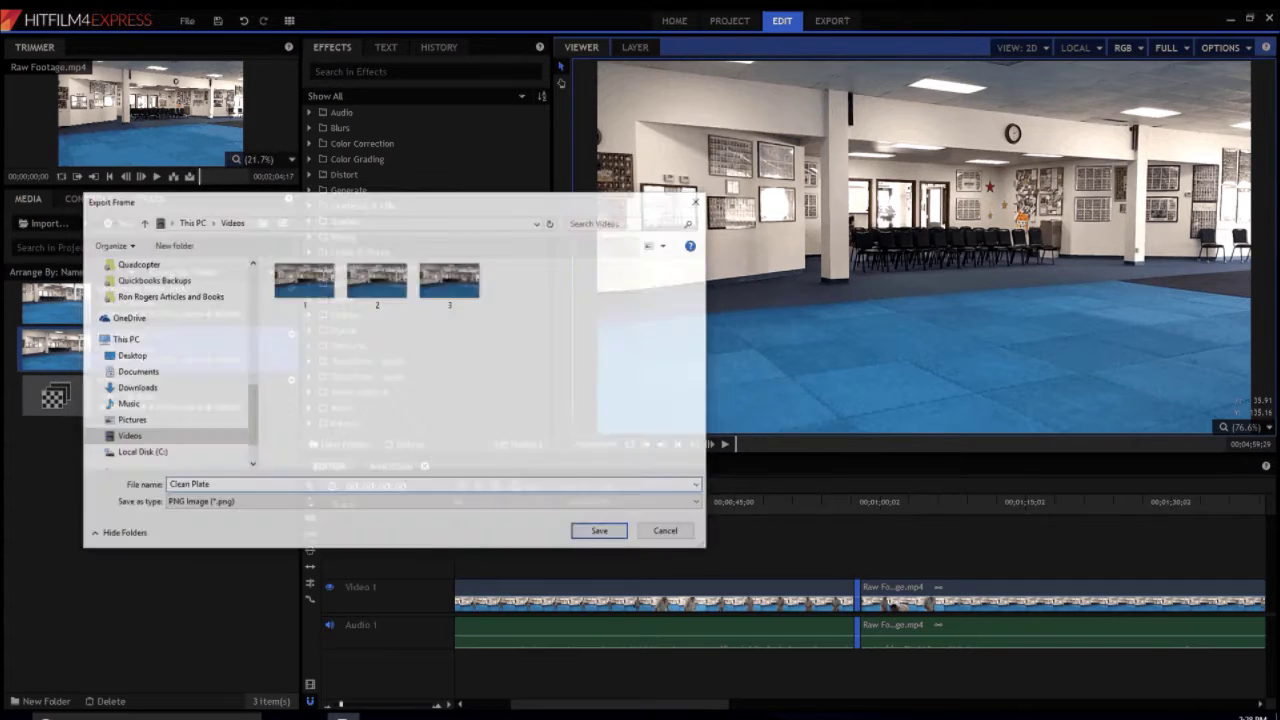
Step: Slice Raw Footage.mp4 at 00;01;42;13 and move the playhead to 00;01;48;24
{"action": "left_click_drag", "start_coordinate": [727, 706], "coordinate": [748, 706]}
{"action": "left_click", "coordinate": [851, 702]}
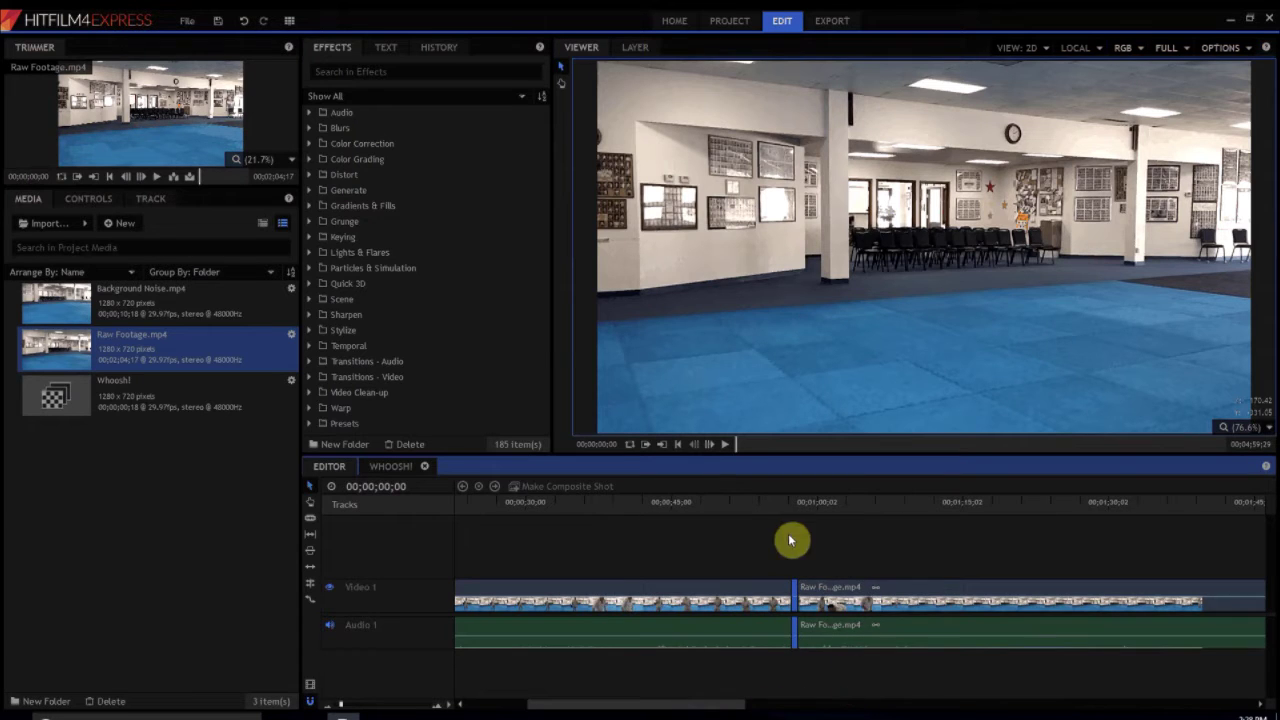
{"action": "left_click", "coordinate": [769, 502]}
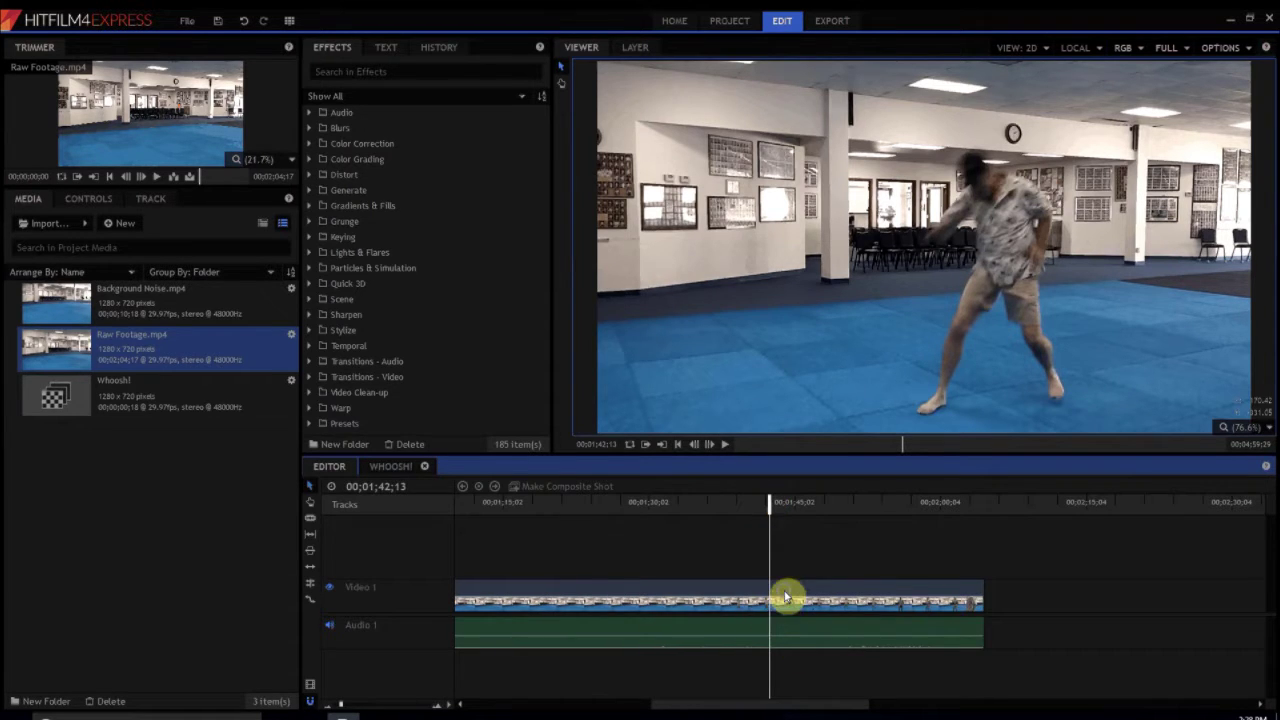
{"action": "right_click", "coordinate": [786, 598]}
{"action": "left_click", "coordinate": [810, 510]}
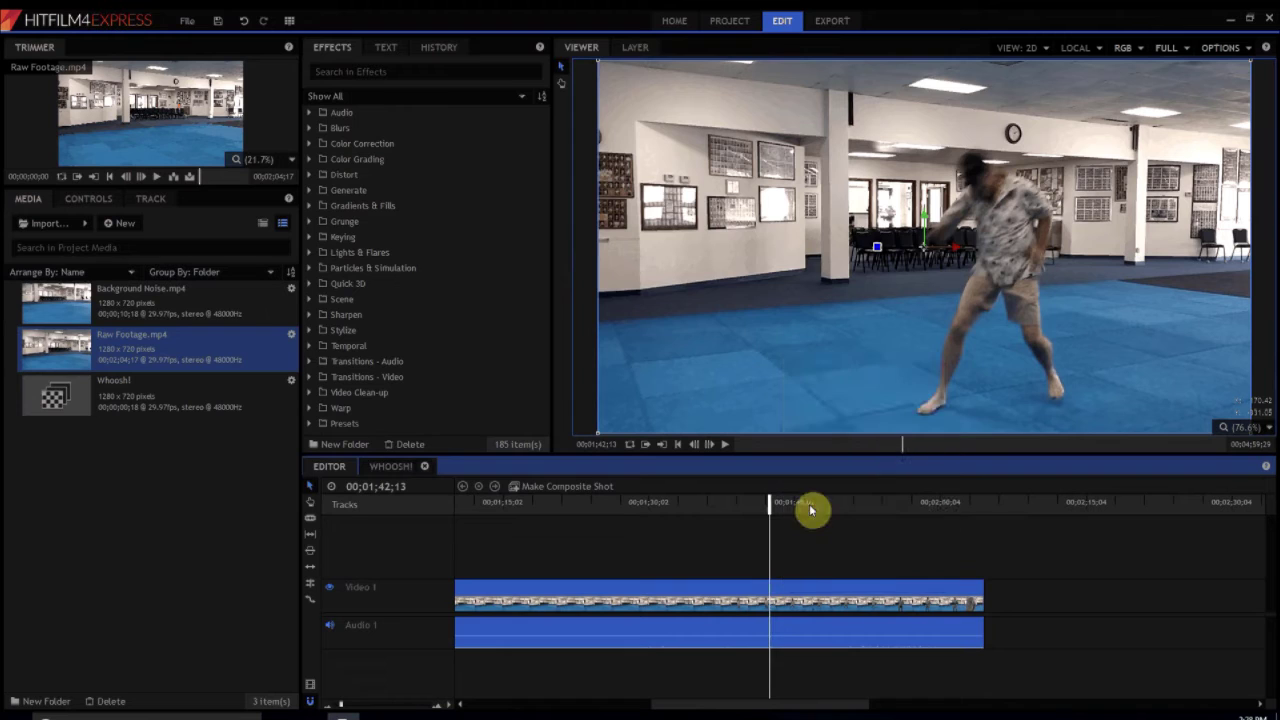
{"action": "key", "text": "ctrl+shift+d"}
{"action": "left_click_drag", "start_coordinate": [768, 511], "coordinate": [831, 503]}
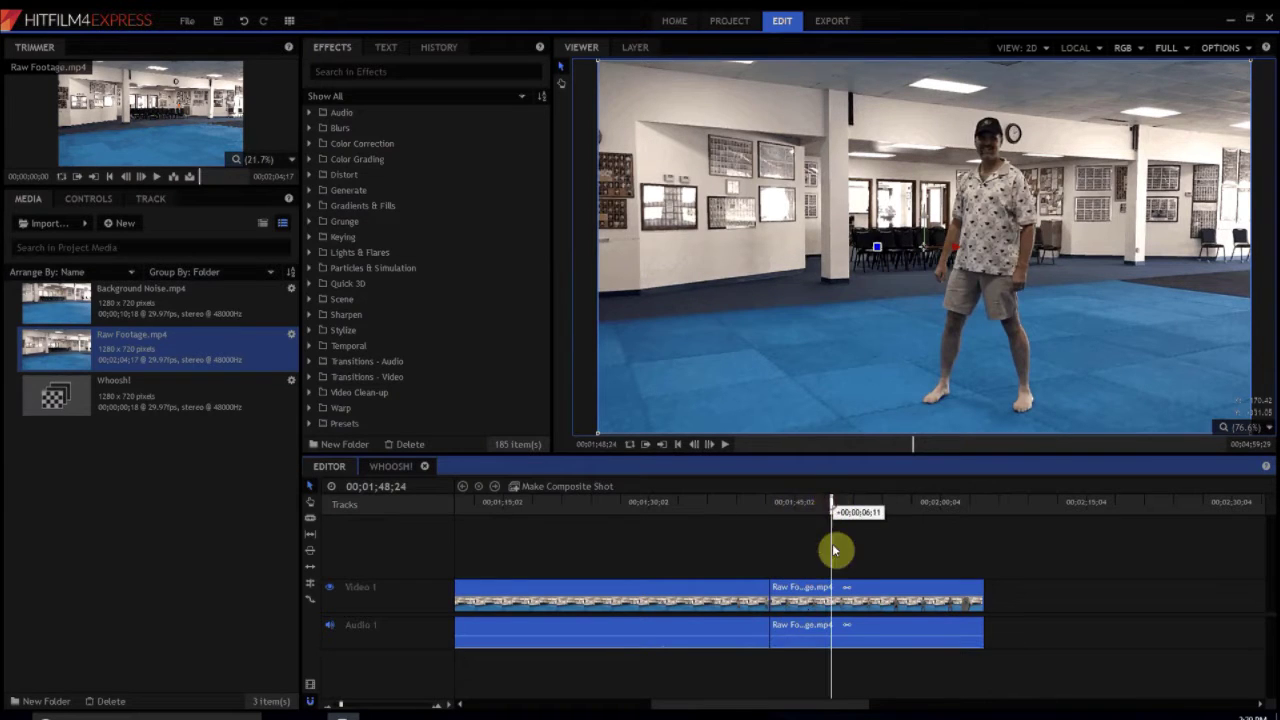
Step: Split the clip at 00;01;48;24 and make the six-second section into an 'End Part' composite shot
{"action": "right_click", "coordinate": [836, 590]}
{"action": "left_click", "coordinate": [858, 519]}
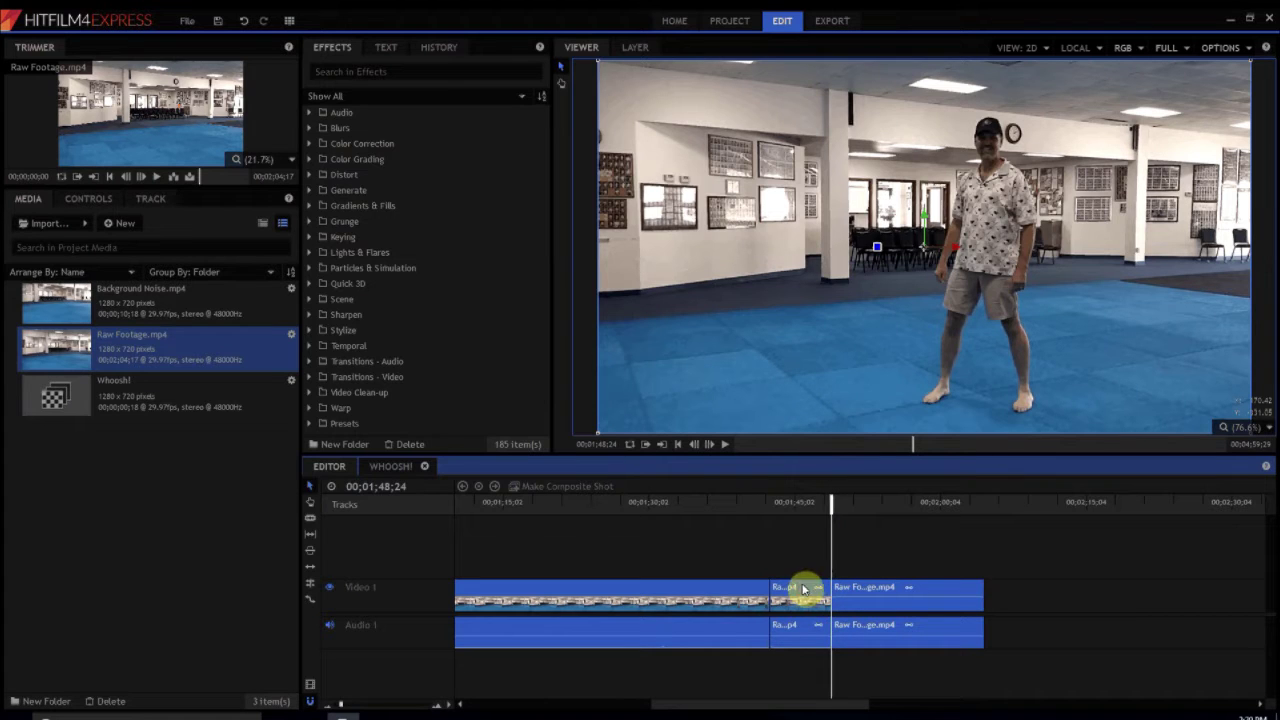
{"action": "left_click", "coordinate": [804, 588]}
{"action": "right_click", "coordinate": [803, 591]}
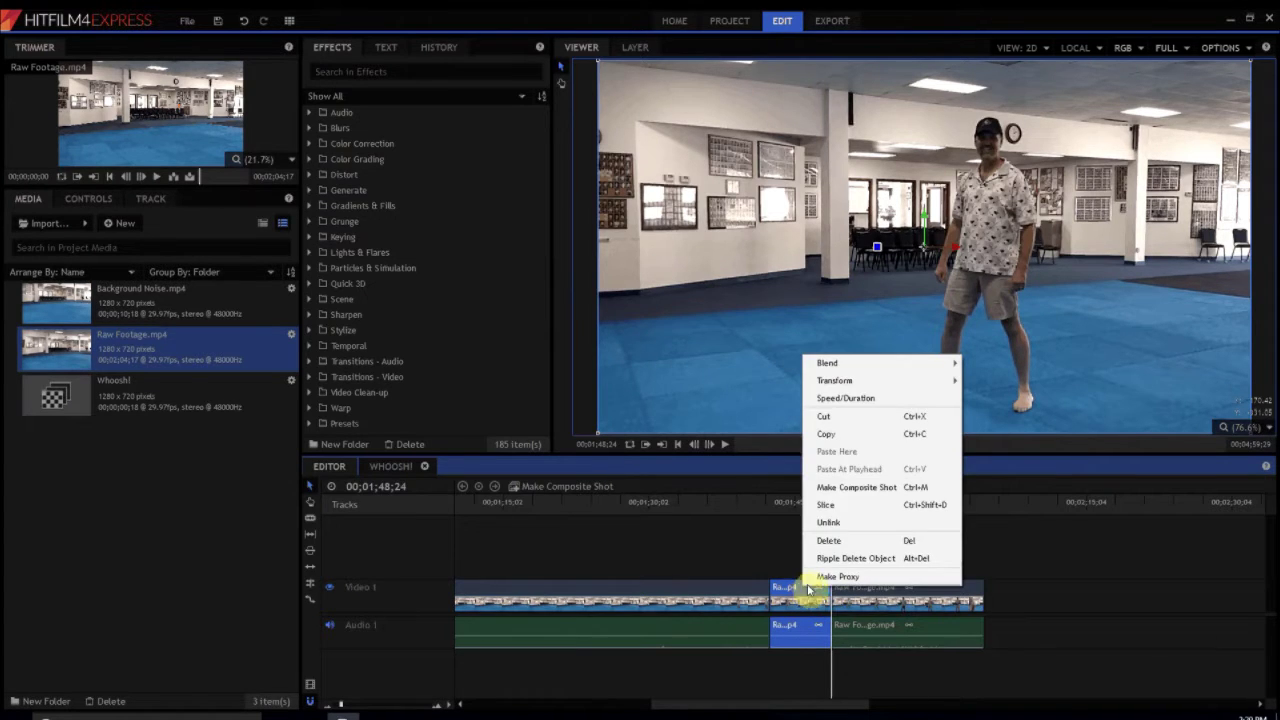
{"action": "left_click", "coordinate": [842, 488]}
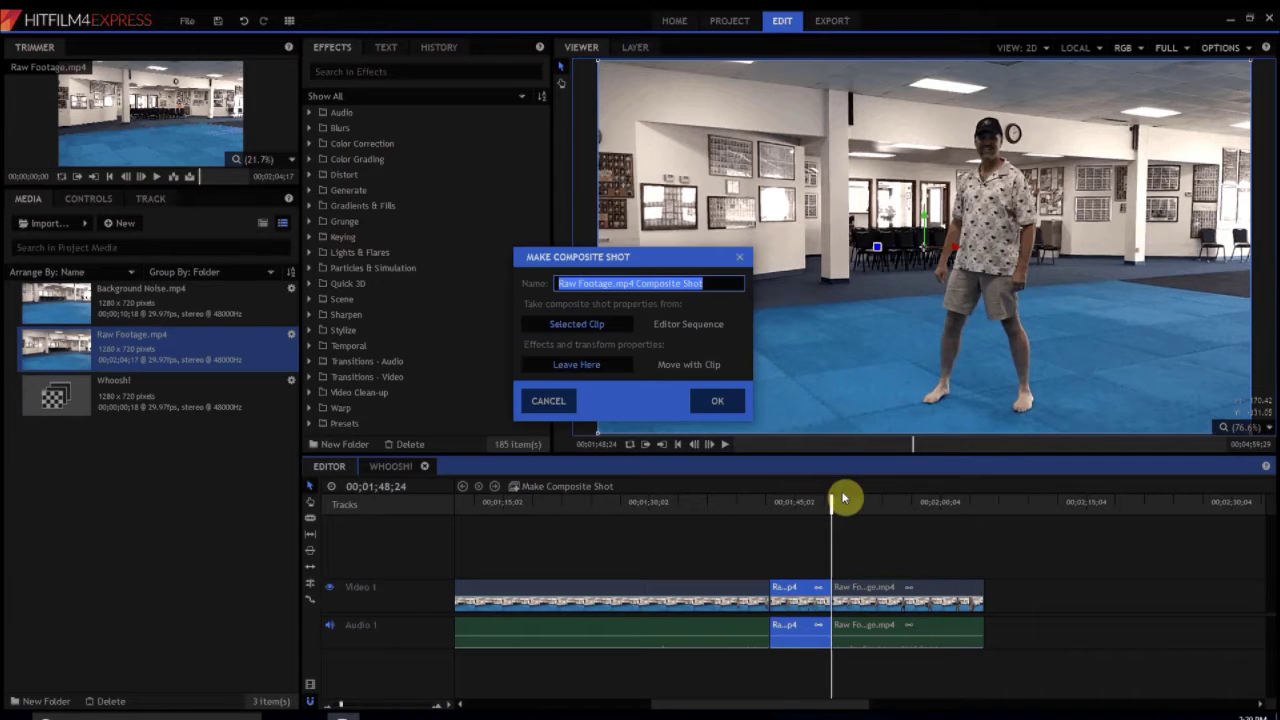
{"action": "type", "text": "End Part"}
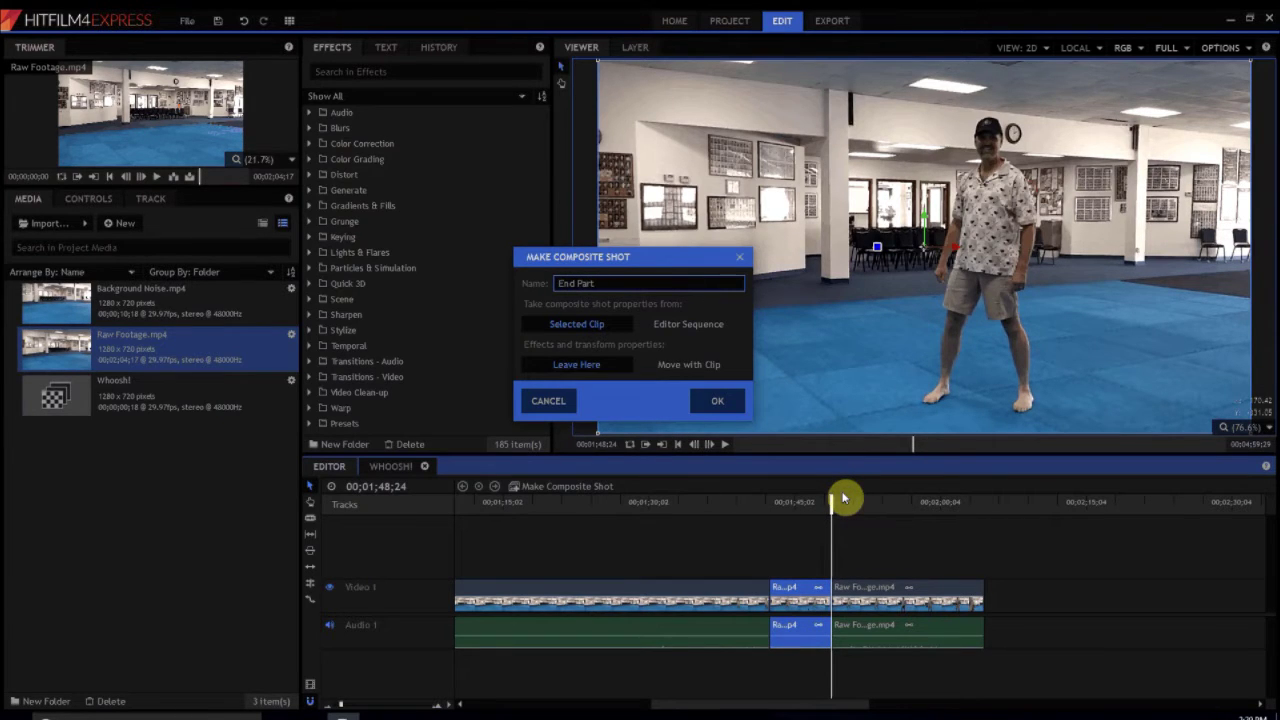
{"action": "key", "text": "Return"}
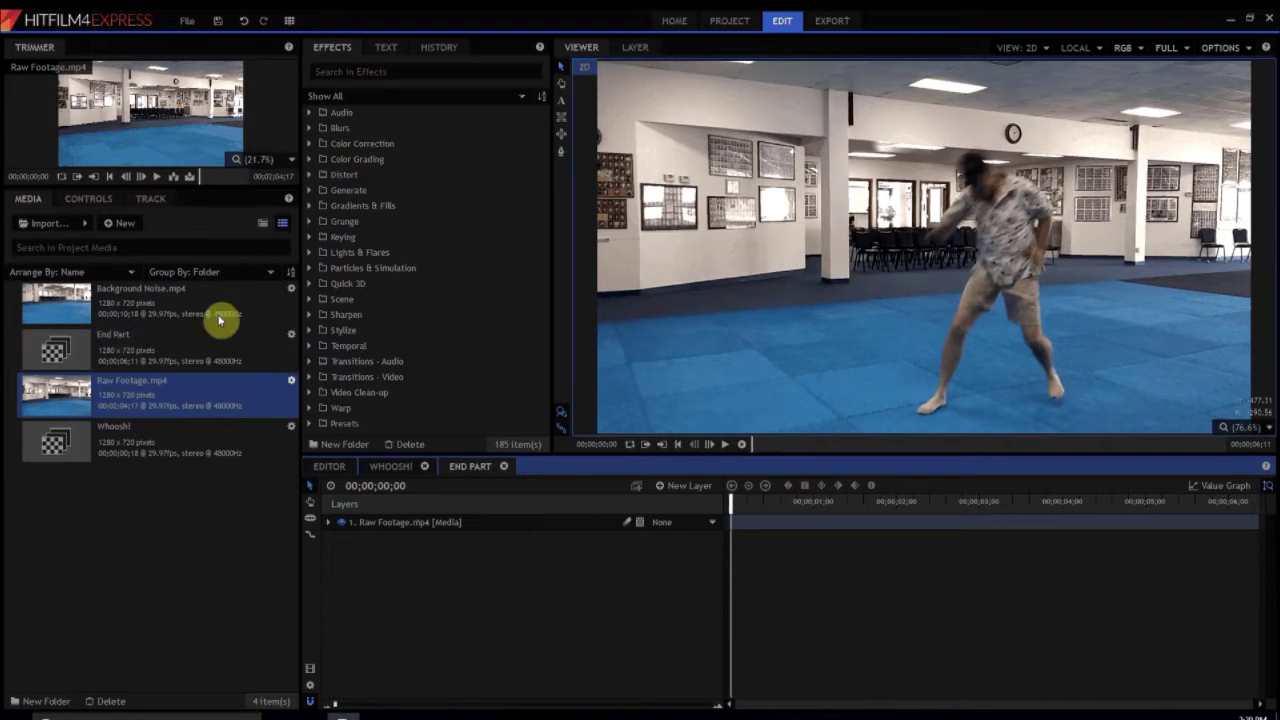
{"action": "left_click", "coordinate": [118, 223]}
Step: Create a new empty composite shot named 'Final Shot'
{"action": "left_click", "coordinate": [125, 242]}
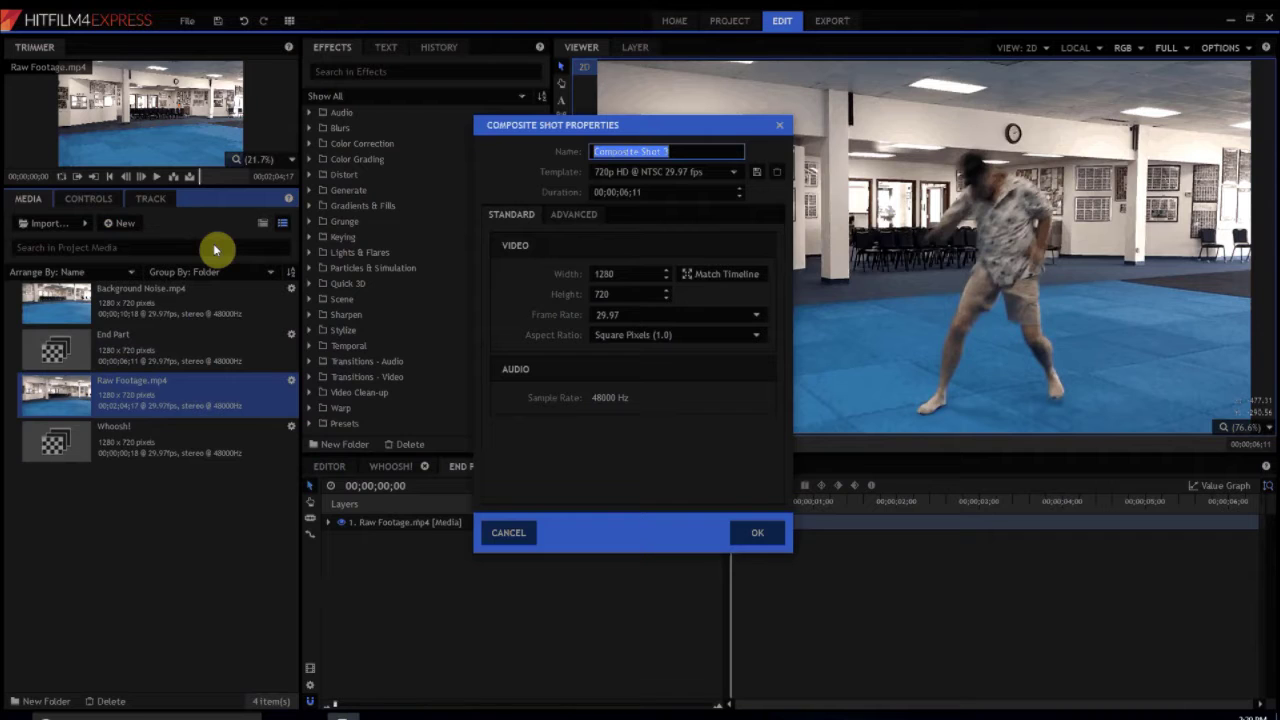
{"action": "type", "text": "Final Shot"}
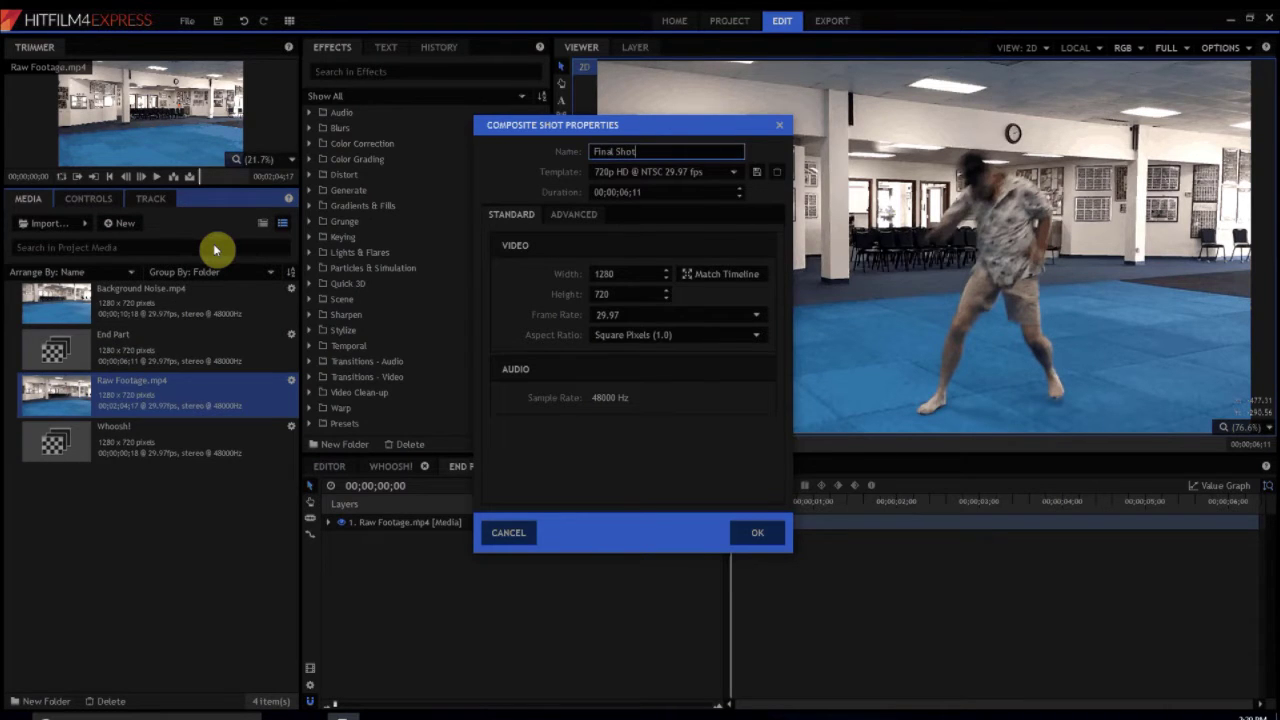
{"action": "key", "text": "Return"}
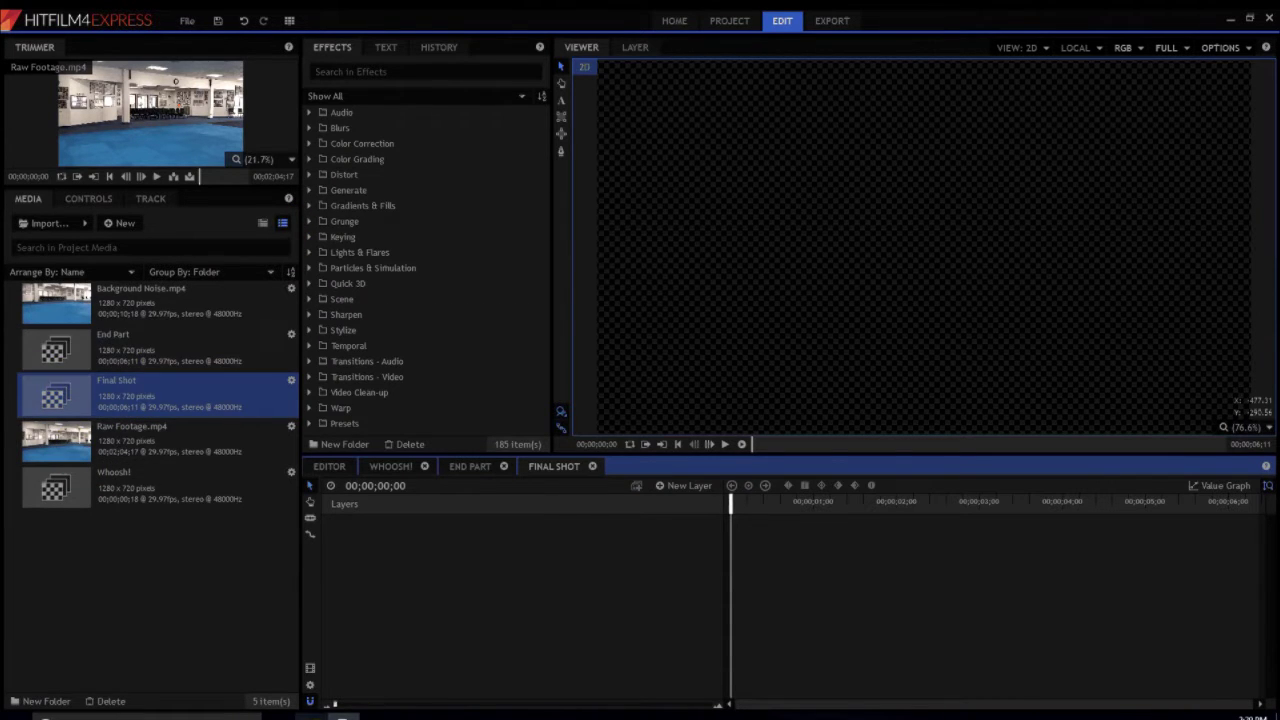
Step: Import 1.png, 2.png, 3.png and Clean Plate.png from Videos and add them as Final Shot layers
{"action": "left_click", "coordinate": [343, 716]}
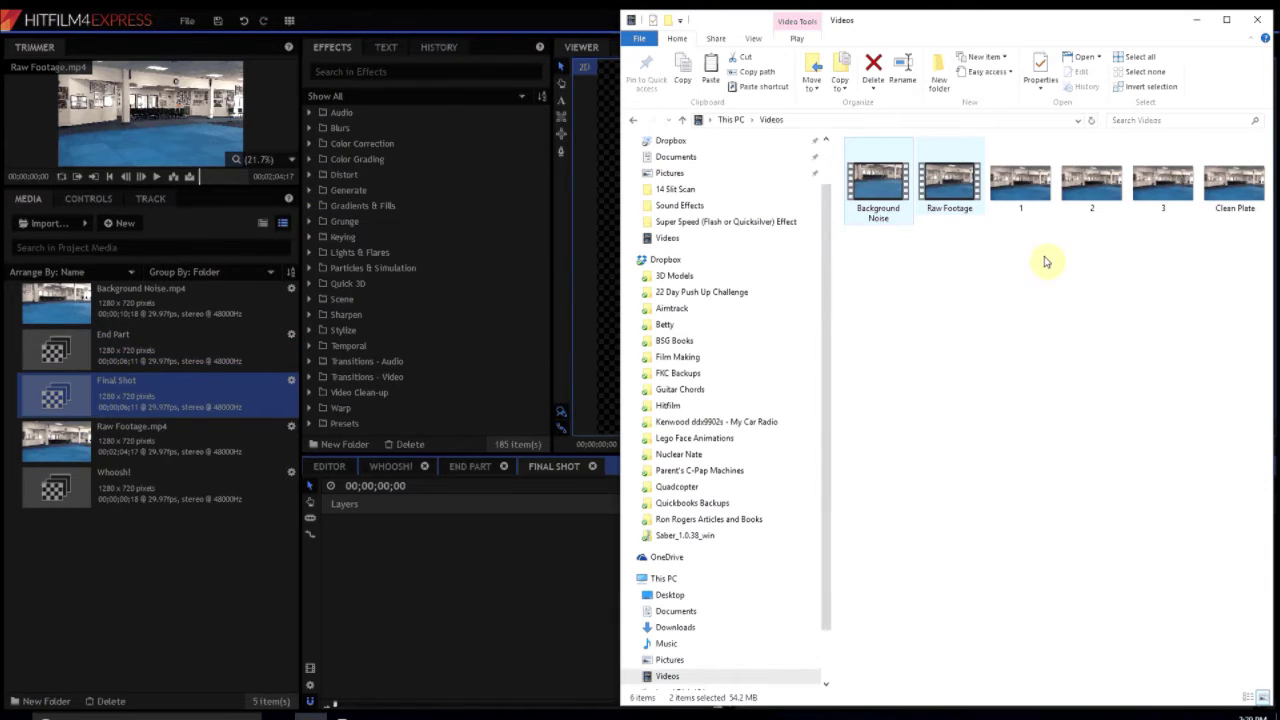
{"action": "left_click_drag", "start_coordinate": [990, 262], "coordinate": [1266, 160]}
{"action": "left_click_drag", "start_coordinate": [1020, 185], "coordinate": [80, 604]}
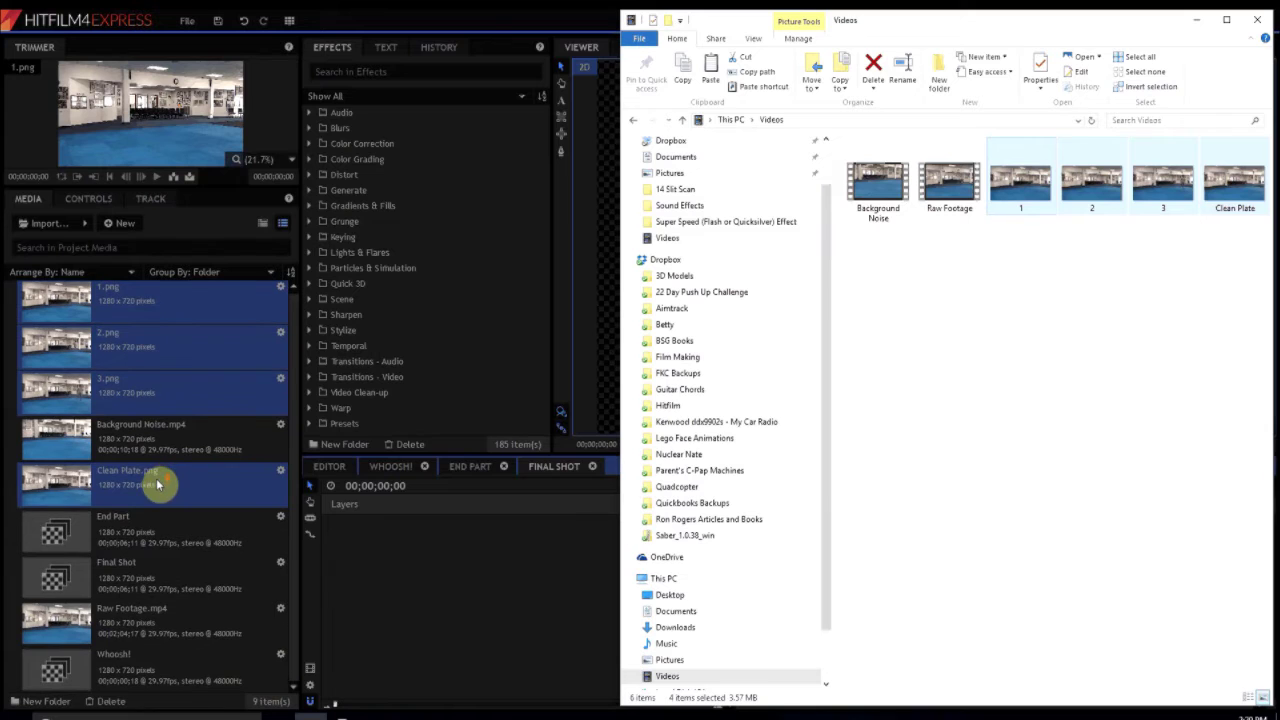
{"action": "left_click_drag", "start_coordinate": [46, 507], "coordinate": [569, 577]}
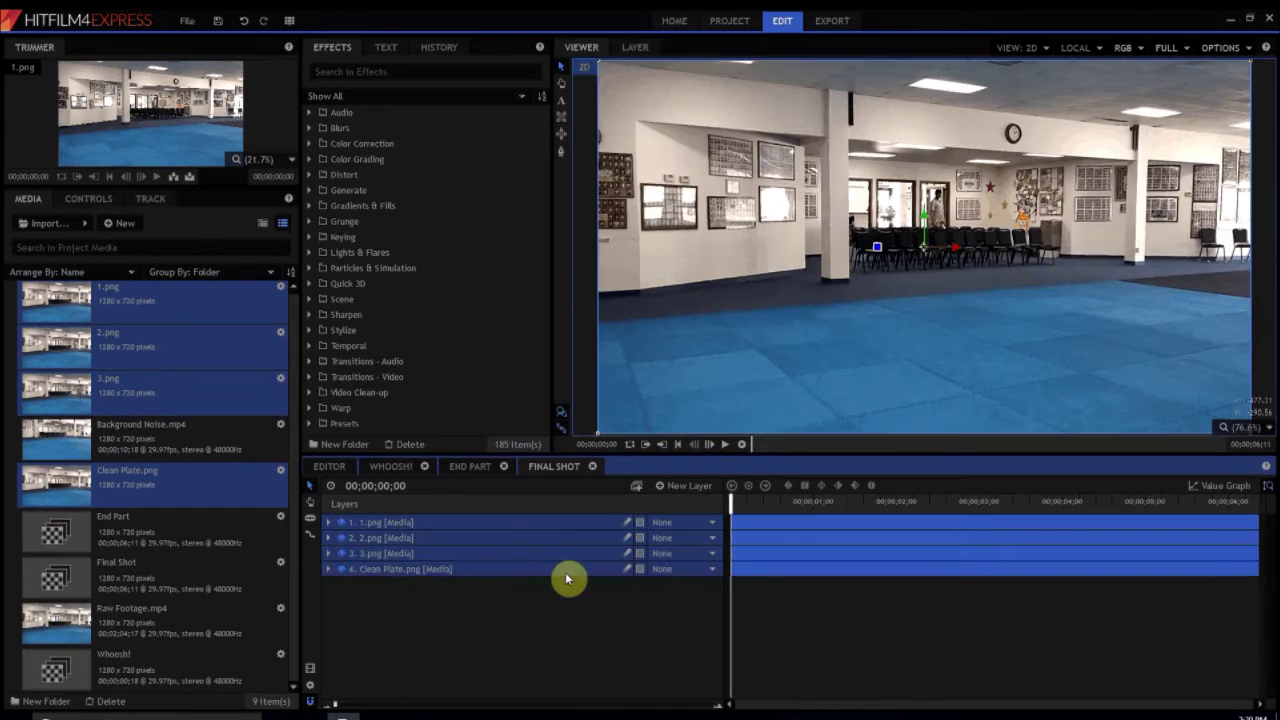
Step: Delete the 1, 2 and 3 image layers and add End Part as a layer in Final Shot
{"action": "left_click", "coordinate": [405, 523]}
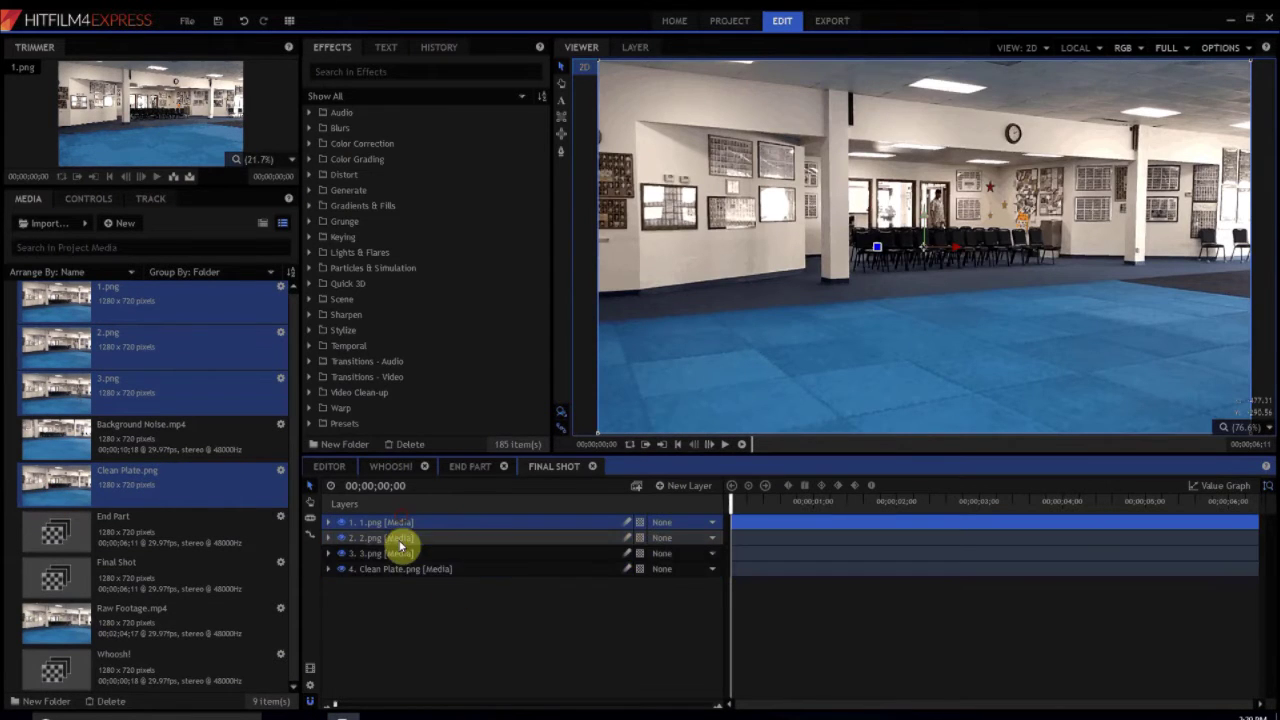
{"action": "left_click", "coordinate": [398, 557], "text": "shift"}
{"action": "key", "text": "Delete"}
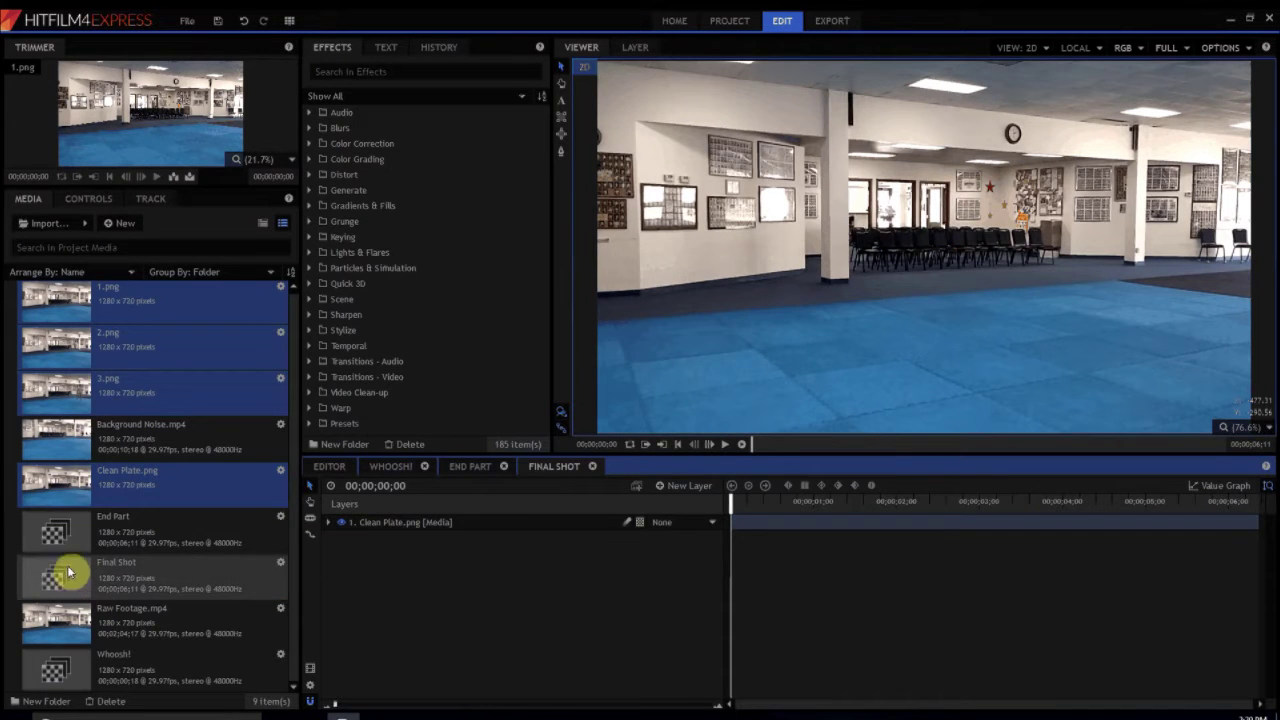
{"action": "left_click_drag", "start_coordinate": [63, 528], "coordinate": [474, 571]}
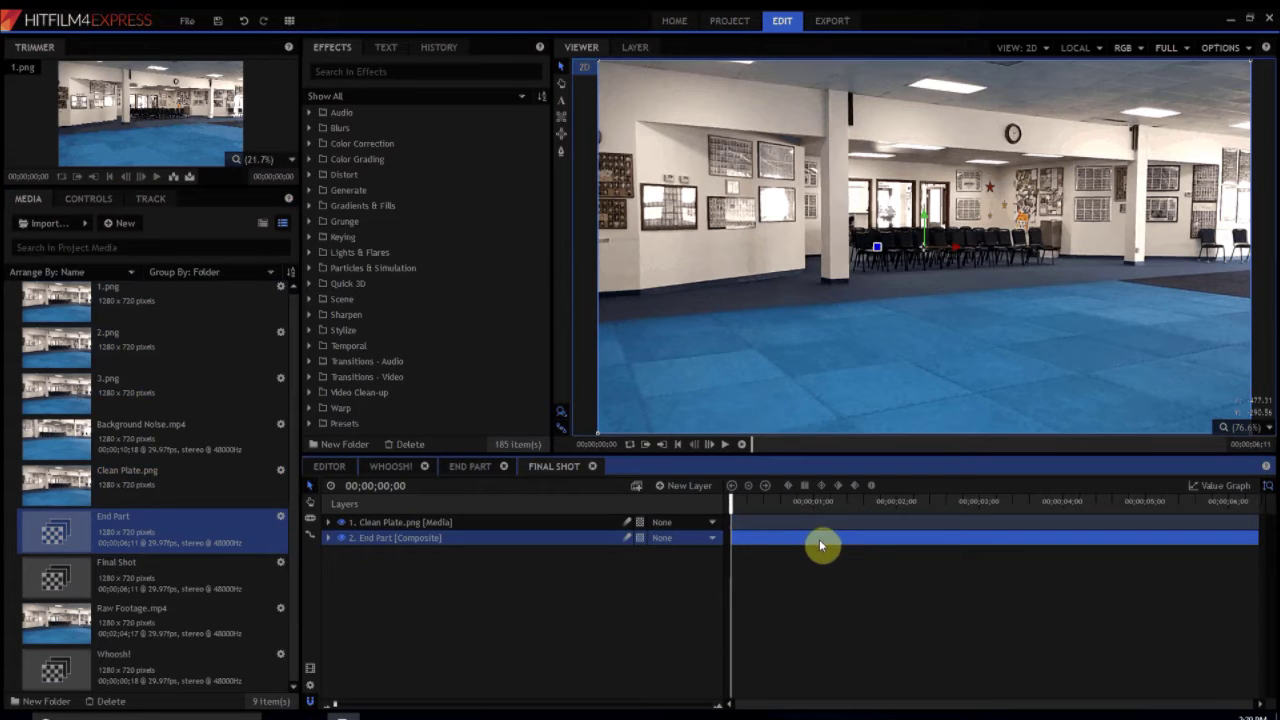
Step: Set the Final Shot composite's duration to 00;00;09;00 in its Properties
{"action": "right_click", "coordinate": [94, 572]}
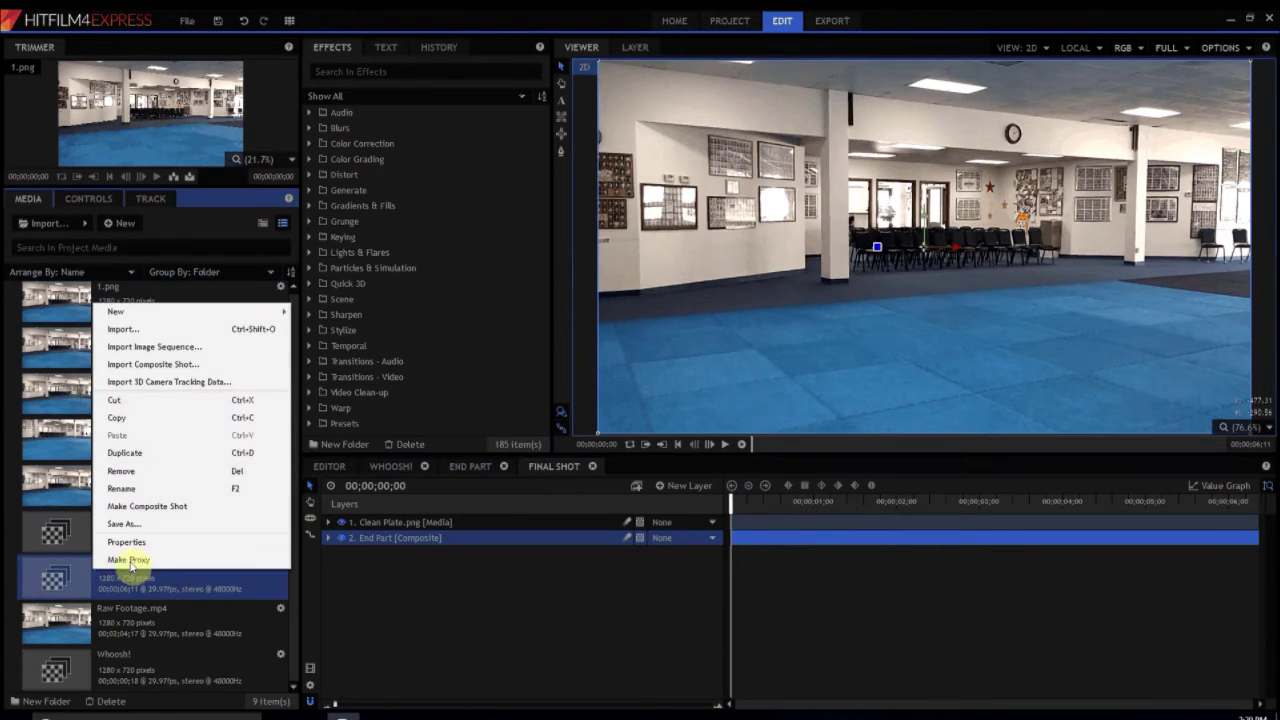
{"action": "left_click", "coordinate": [128, 542]}
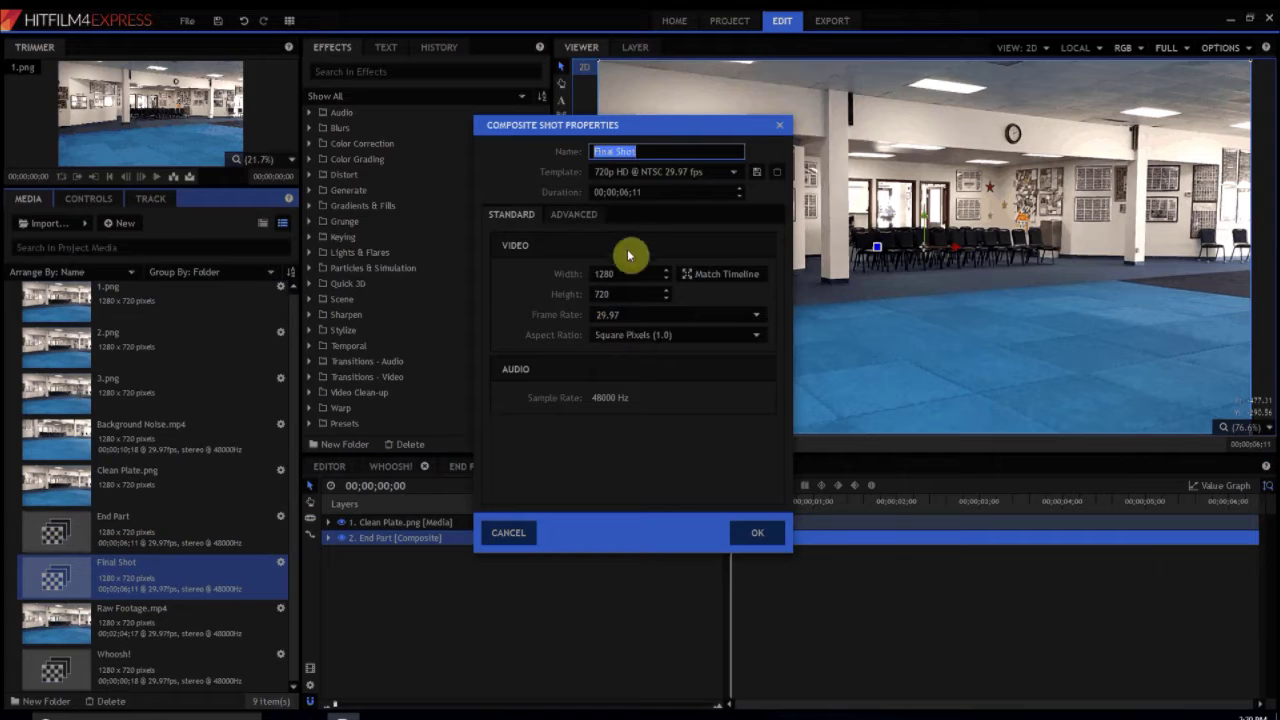
{"action": "left_click", "coordinate": [627, 193]}
{"action": "type", "text": "9;"}
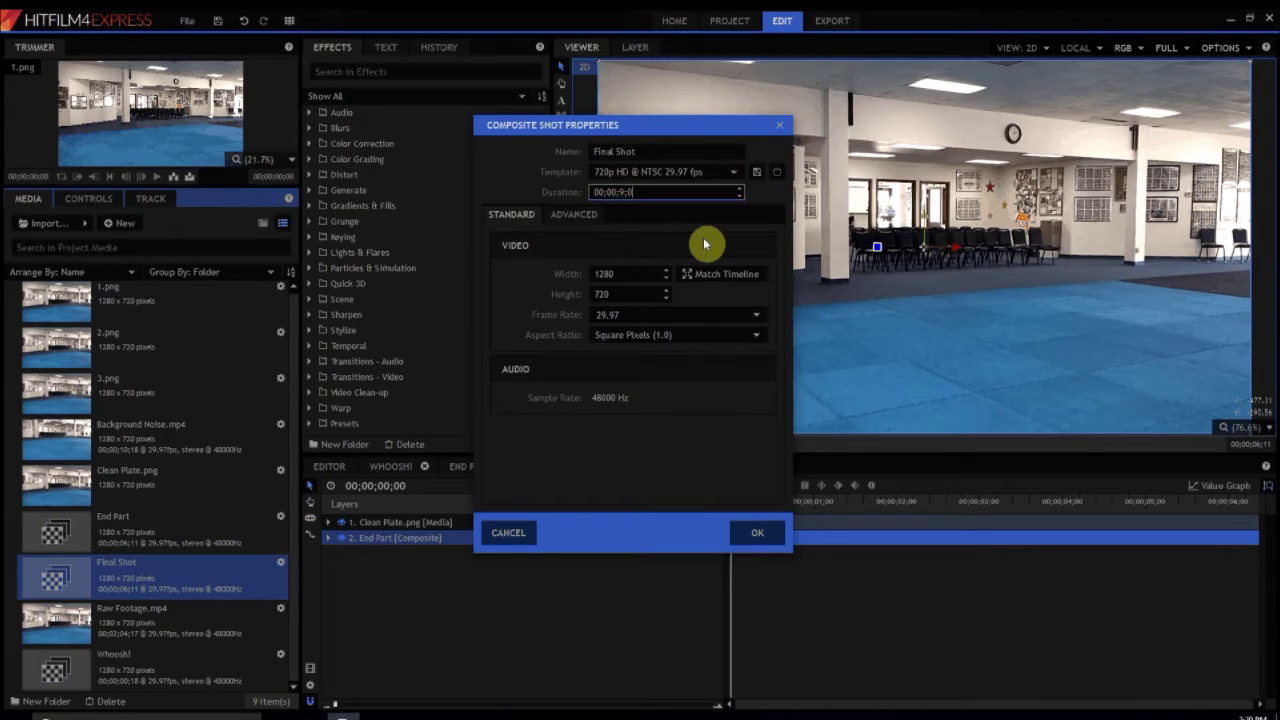
{"action": "key", "text": "Return"}
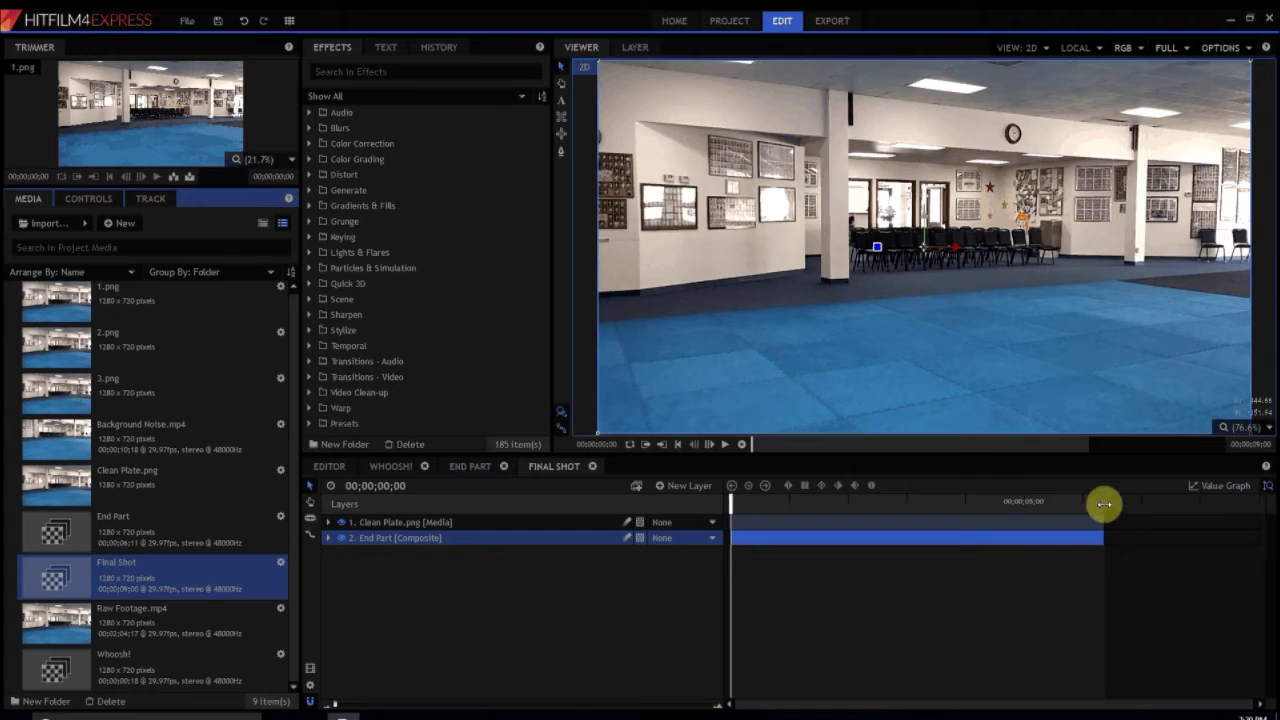
Step: Start End Part about 2 seconds later, stack it above Clean Plate, and end Clean Plate where End Part begins
{"action": "left_click_drag", "start_coordinate": [1015, 544], "coordinate": [1165, 540]}
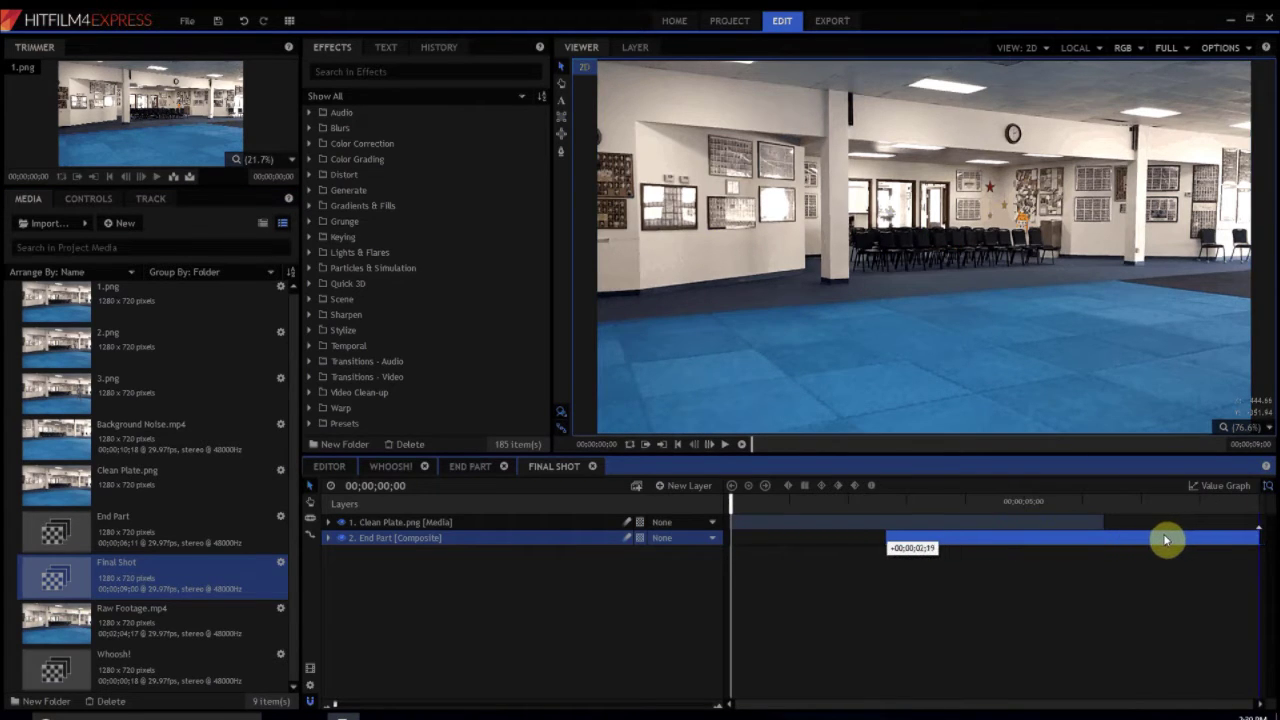
{"action": "left_click_drag", "start_coordinate": [443, 542], "coordinate": [444, 517]}
{"action": "left_click_drag", "start_coordinate": [1105, 538], "coordinate": [884, 536]}
Step: Preview the transition into End Part, then add Background Noise.mp4 to the timeline
{"action": "left_click", "coordinate": [852, 500]}
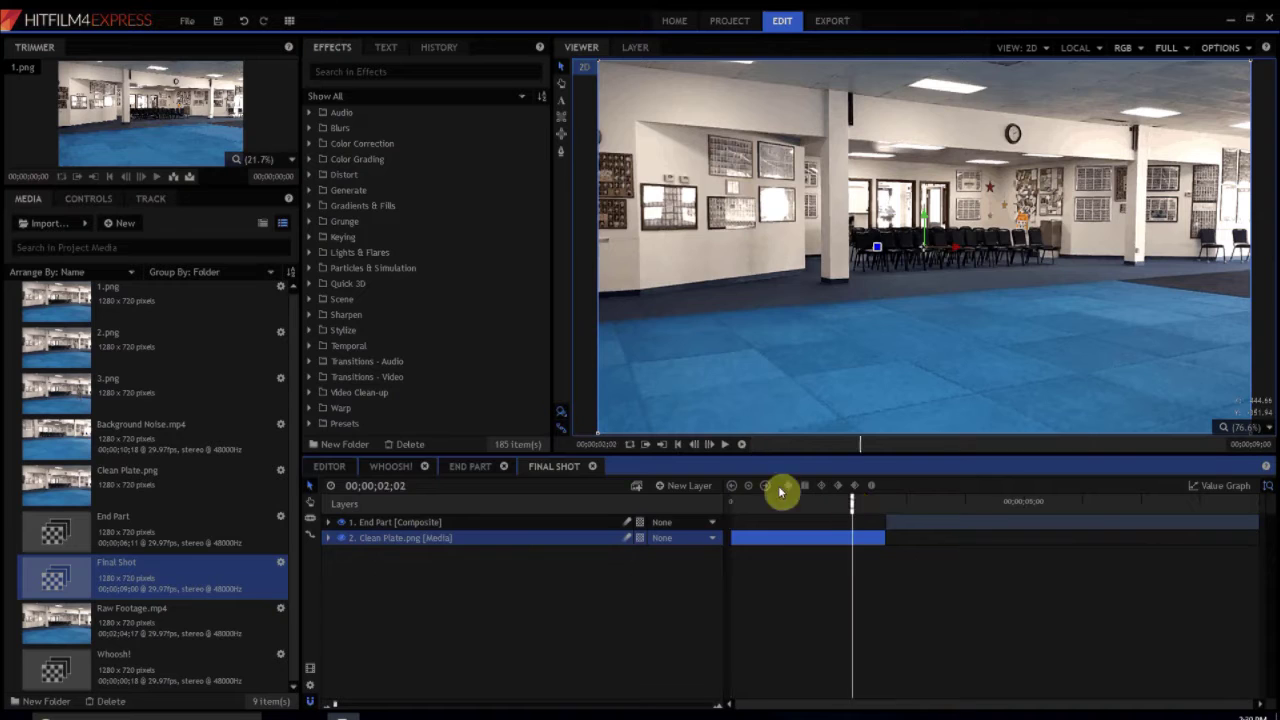
{"action": "left_click", "coordinate": [726, 444]}
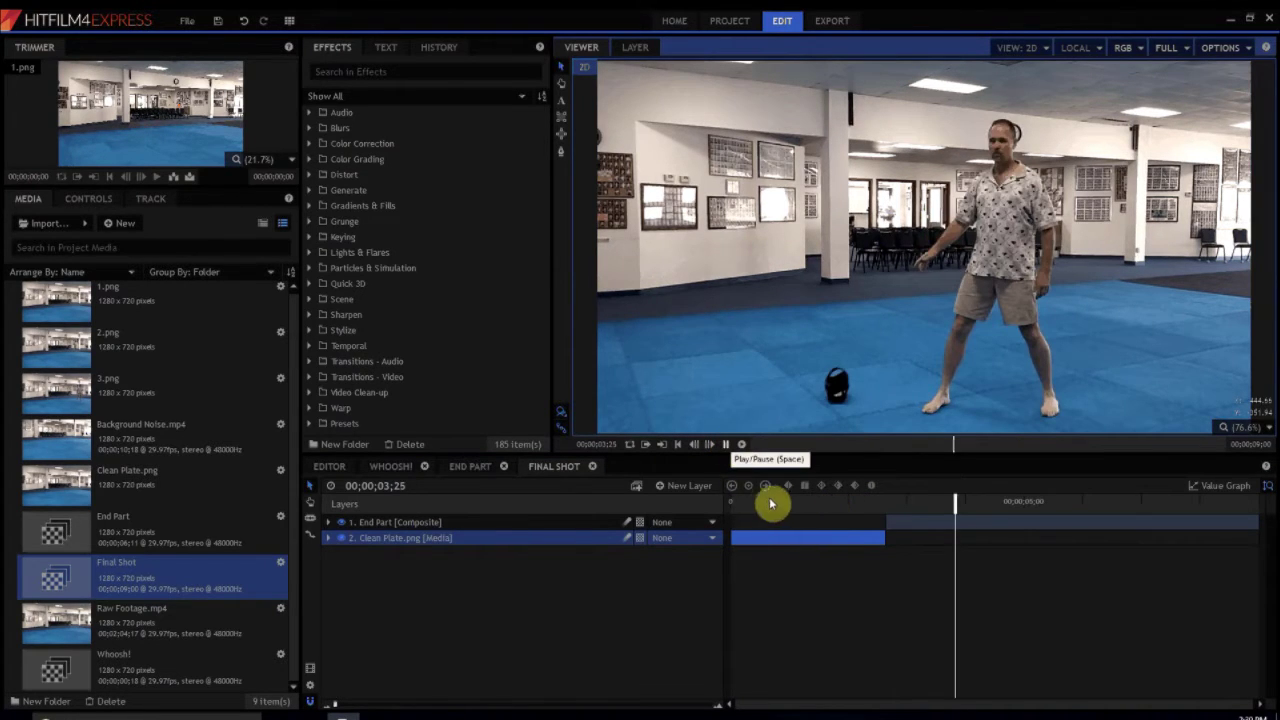
{"action": "left_click", "coordinate": [726, 444]}
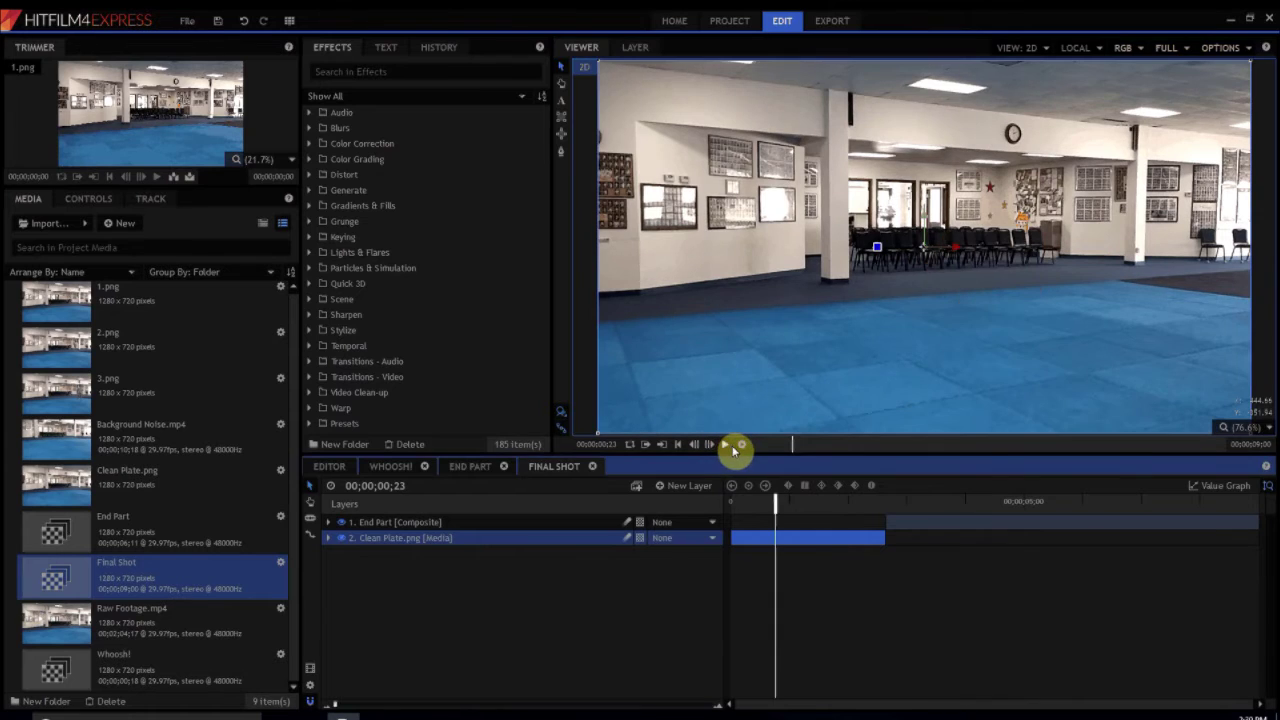
{"action": "left_click", "coordinate": [726, 444]}
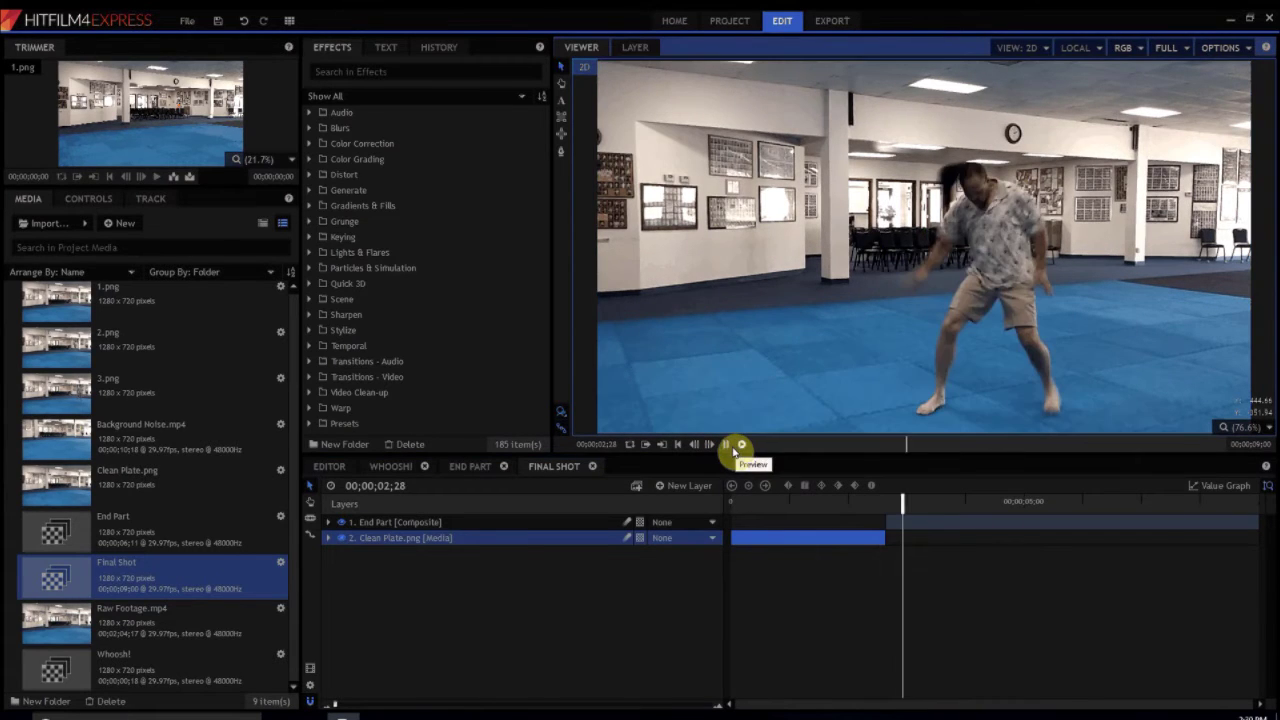
{"action": "left_click", "coordinate": [726, 444]}
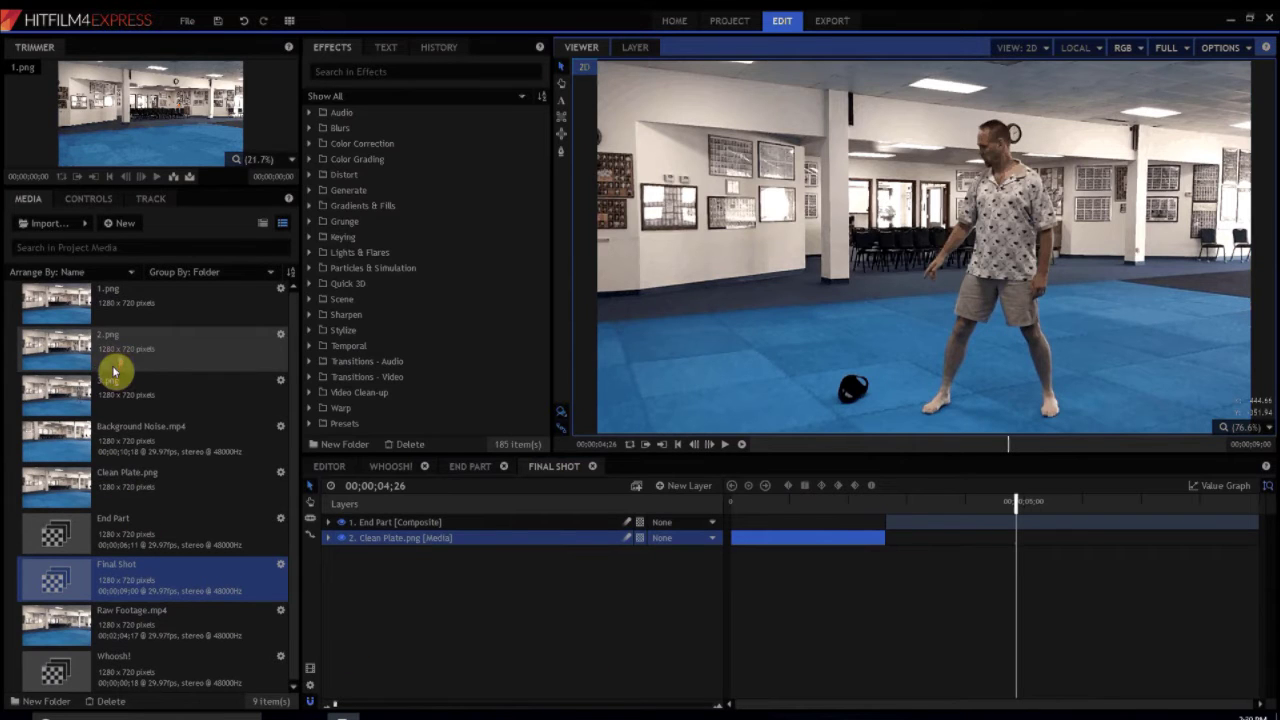
{"action": "left_click_drag", "start_coordinate": [63, 449], "coordinate": [850, 557]}
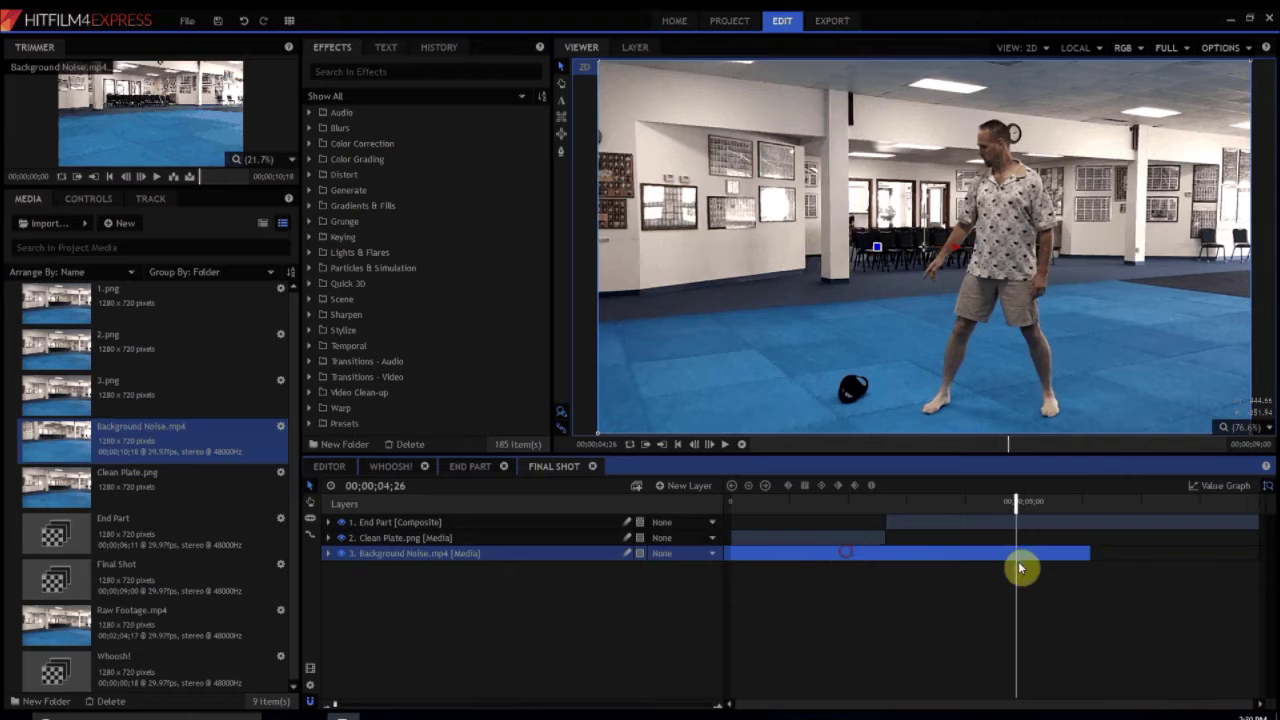
Step: Trim Background Noise.mp4 to end with Clean Plate, preview, then zoom the timeline in at 02;18
{"action": "left_click_drag", "start_coordinate": [1089, 551], "coordinate": [886, 549]}
{"action": "left_click", "coordinate": [690, 450]}
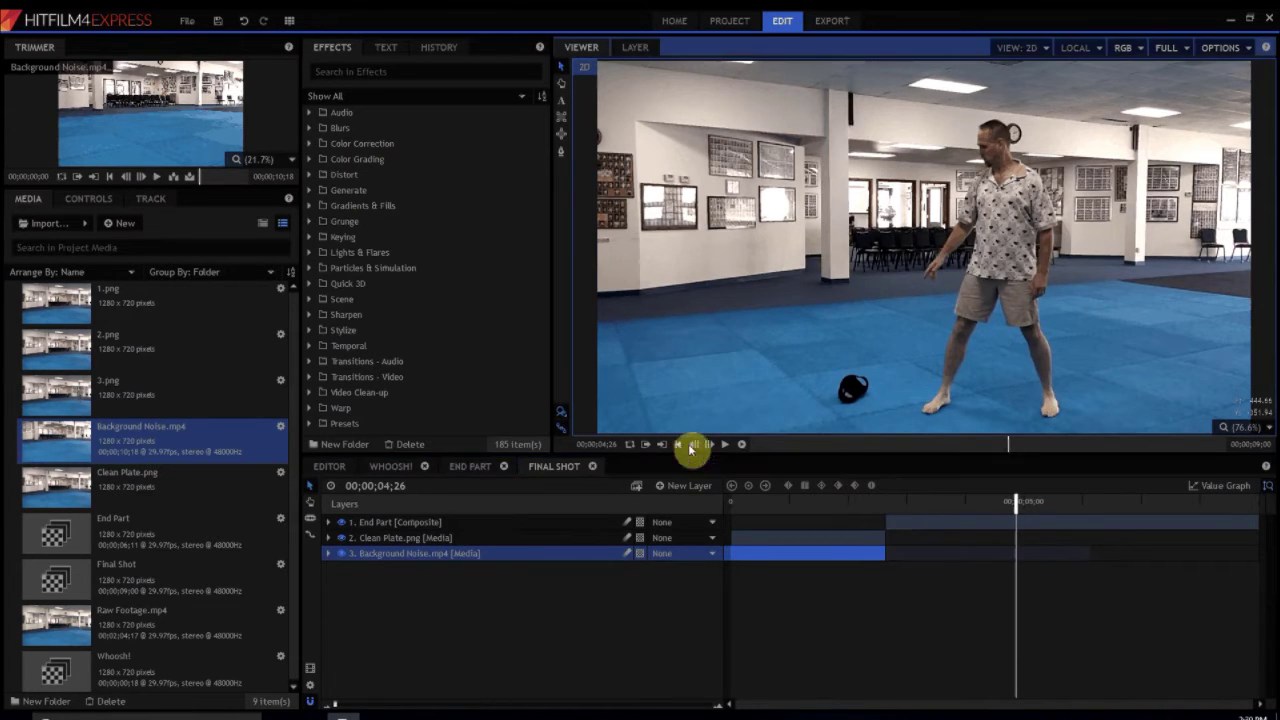
{"action": "left_click", "coordinate": [728, 446]}
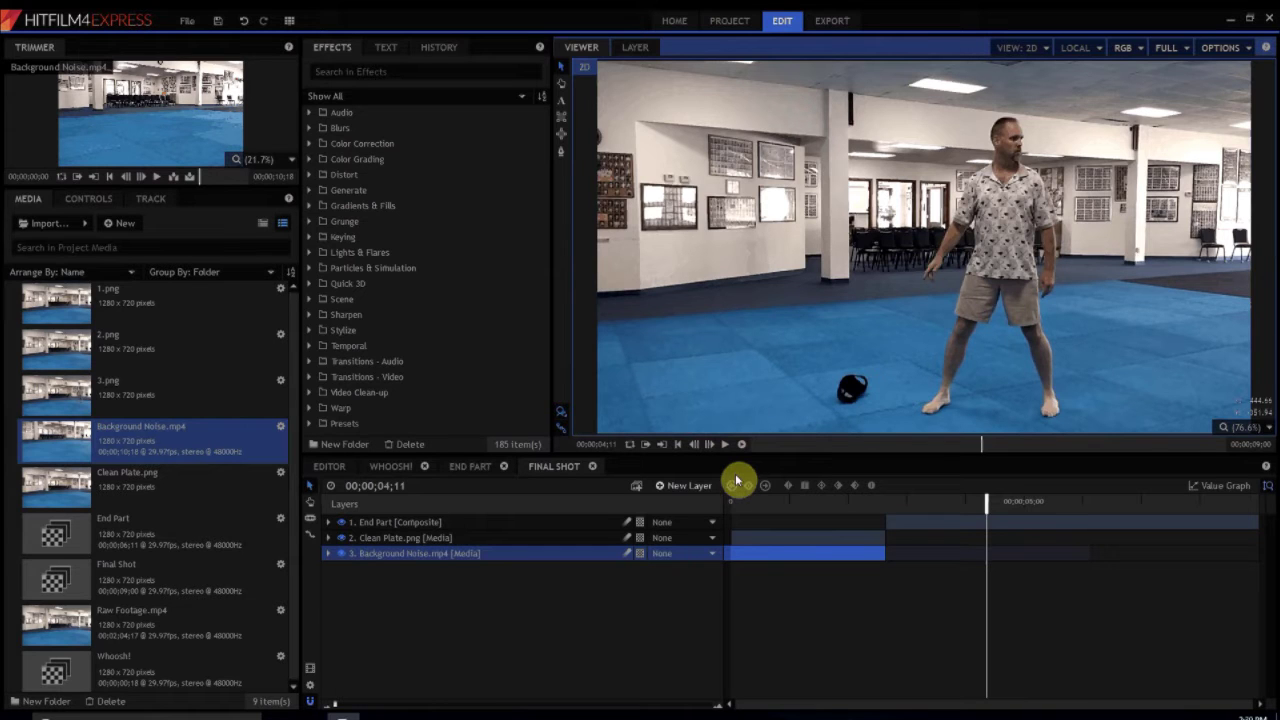
{"action": "left_click", "coordinate": [883, 500]}
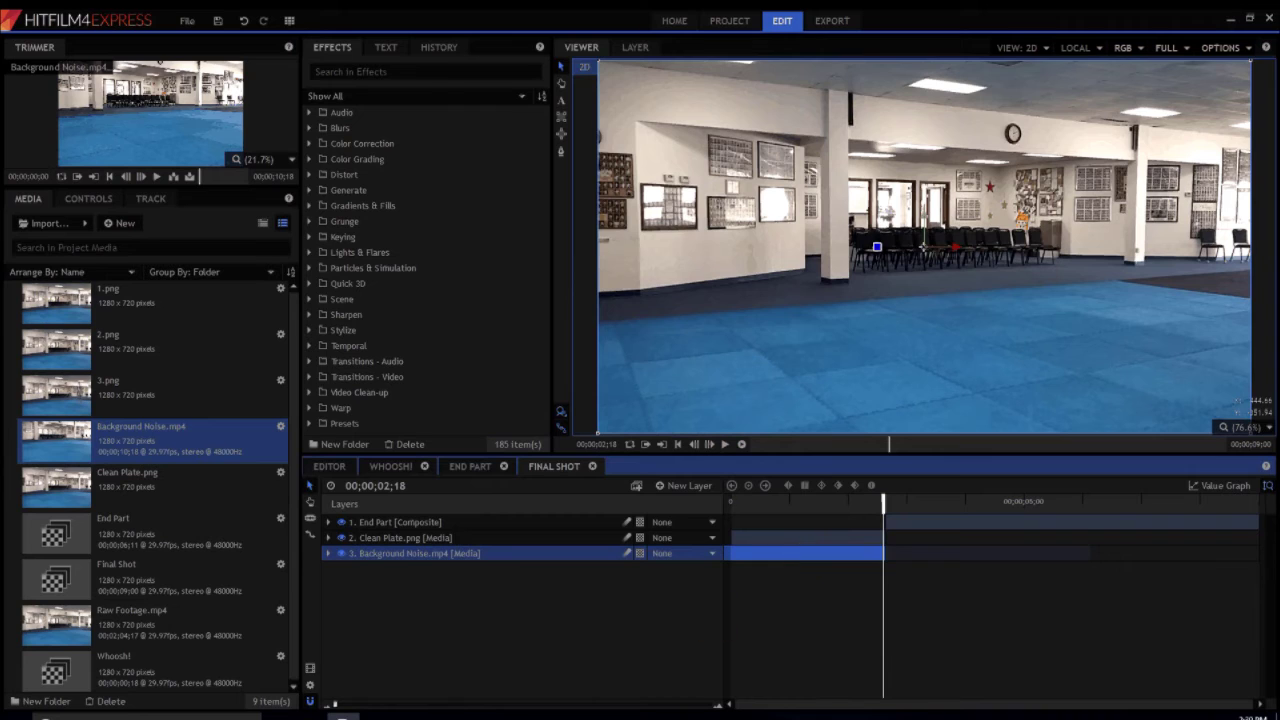
{"action": "left_click_drag", "start_coordinate": [338, 708], "coordinate": [687, 707]}
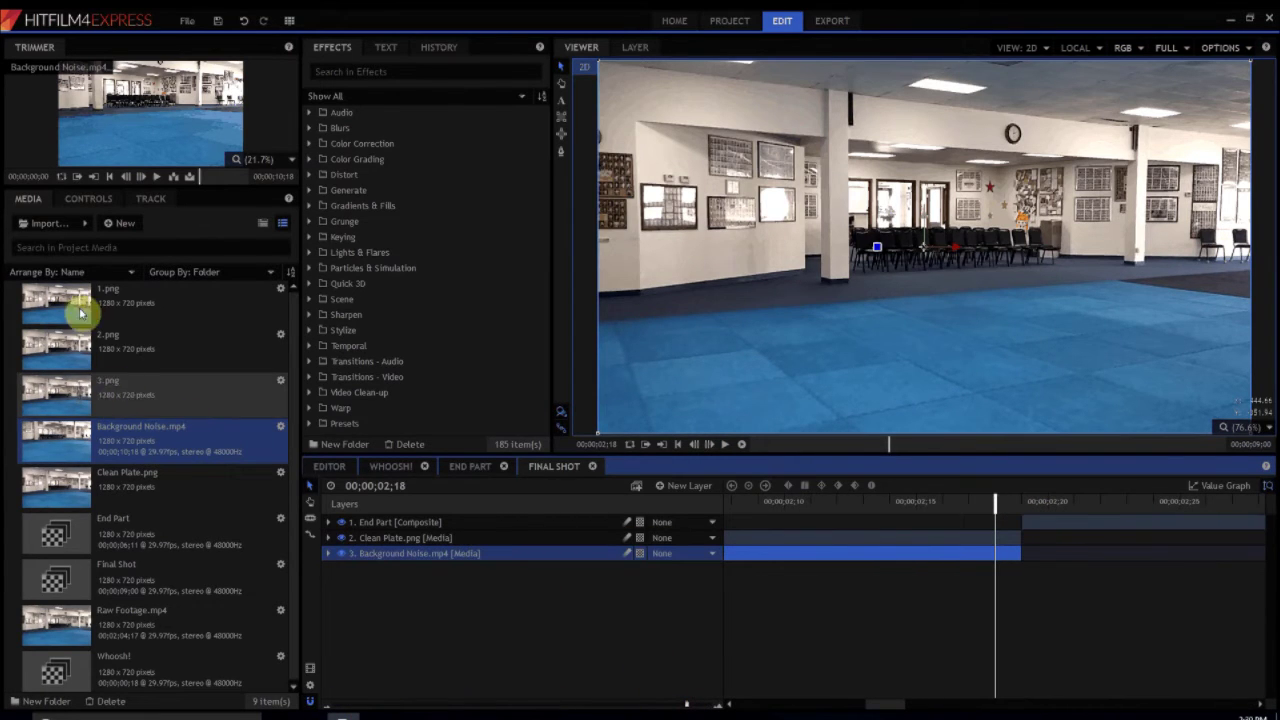
Step: Add 3.png at the playhead and slice it one frame later, deleting the remainder
{"action": "left_click", "coordinate": [86, 396]}
{"action": "left_click_drag", "start_coordinate": [380, 405], "coordinate": [998, 518]}
{"action": "left_click", "coordinate": [1026, 499]}
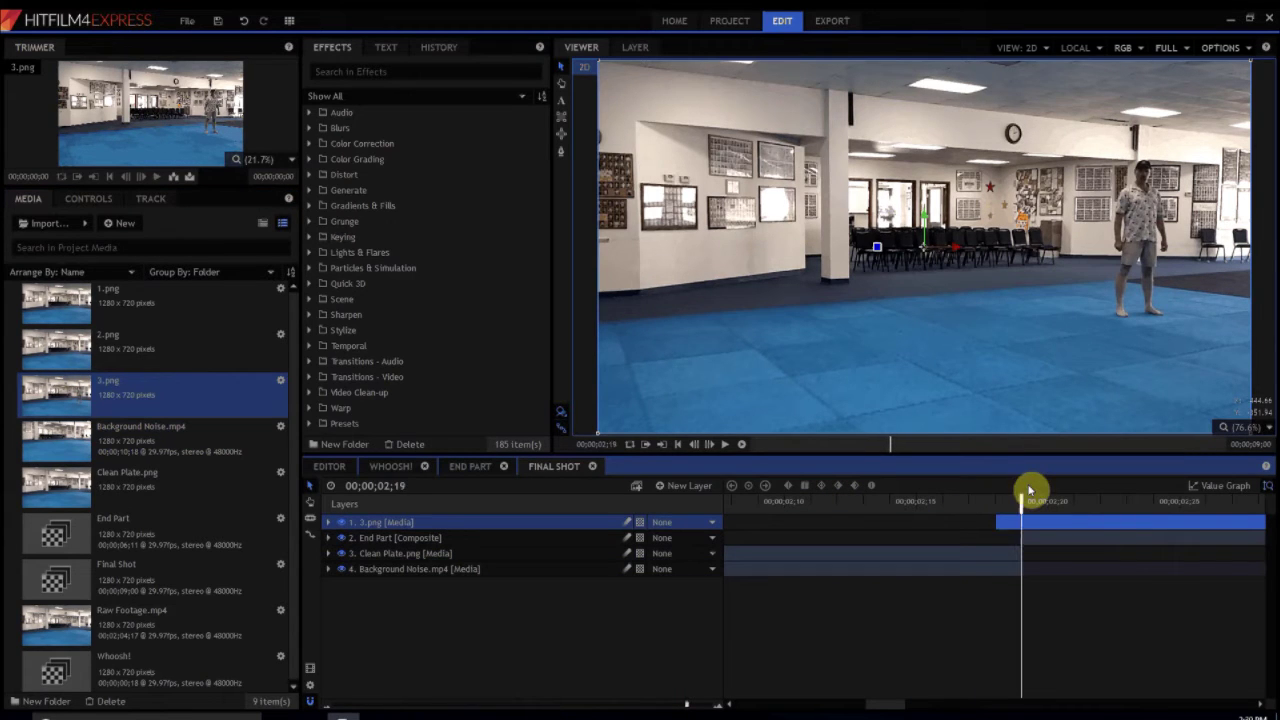
{"action": "right_click", "coordinate": [1030, 521]}
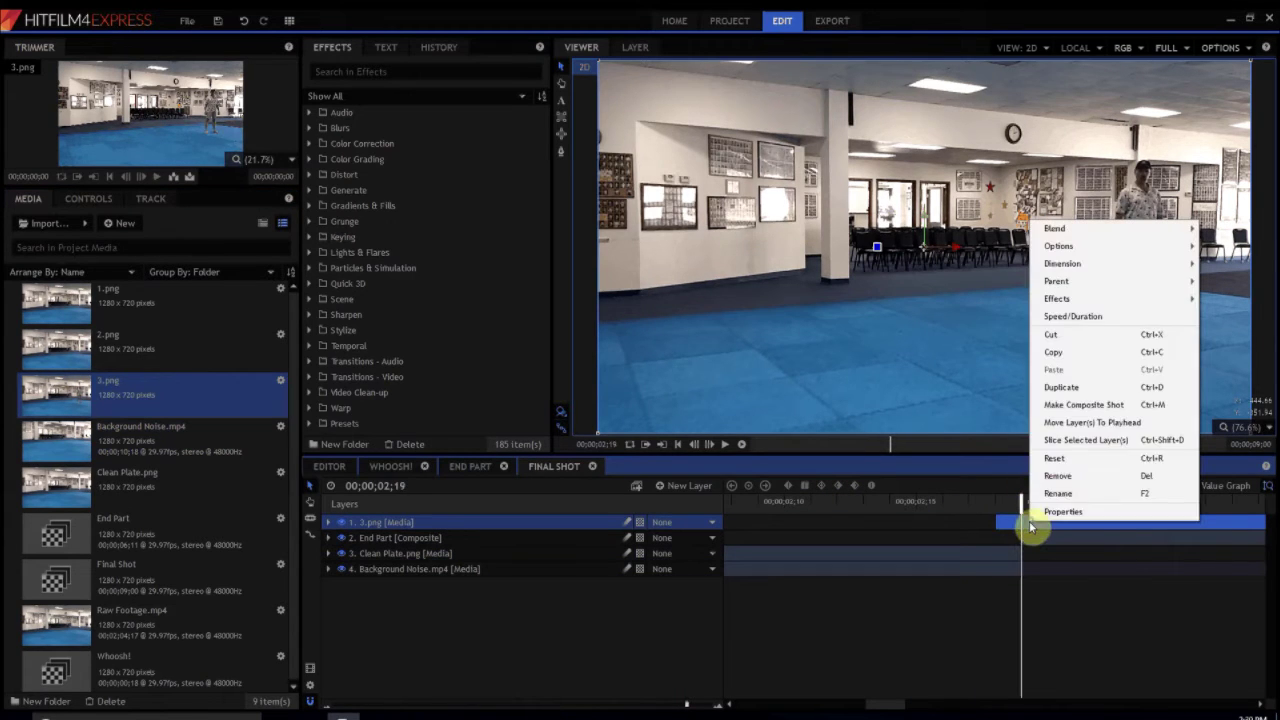
{"action": "left_click", "coordinate": [1058, 441]}
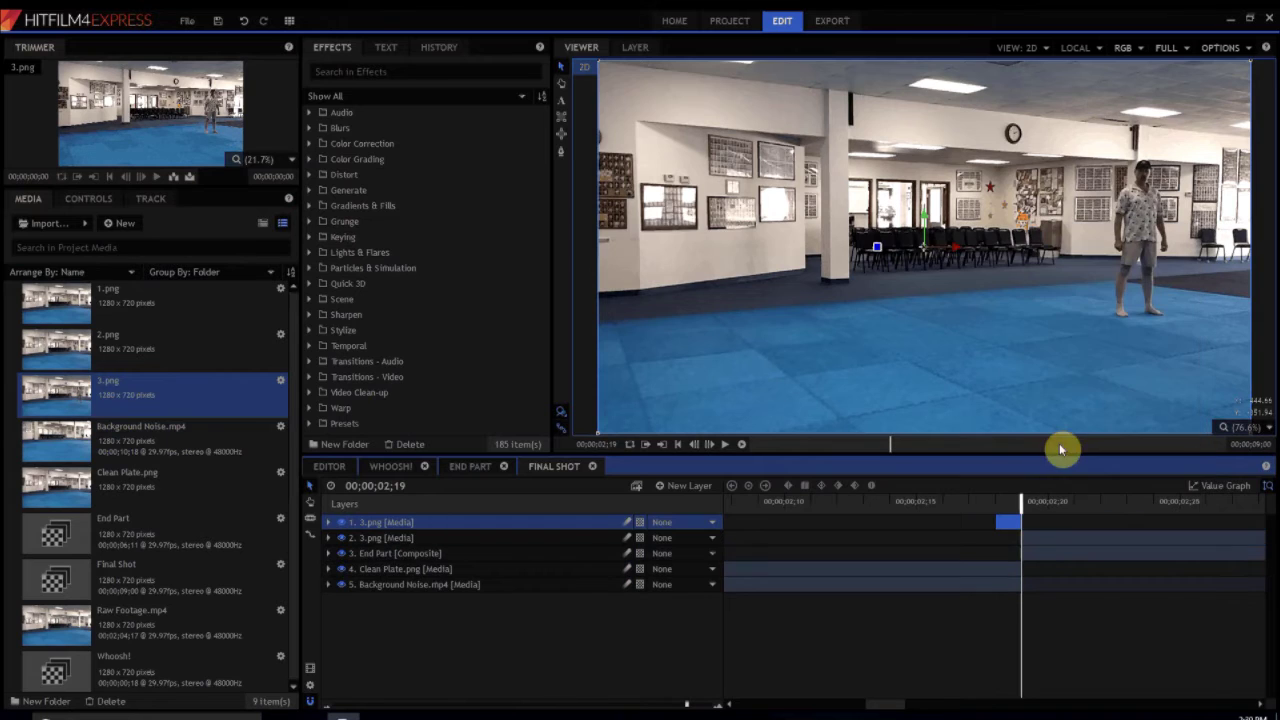
{"action": "left_click", "coordinate": [375, 539]}
{"action": "key", "text": "Delete"}
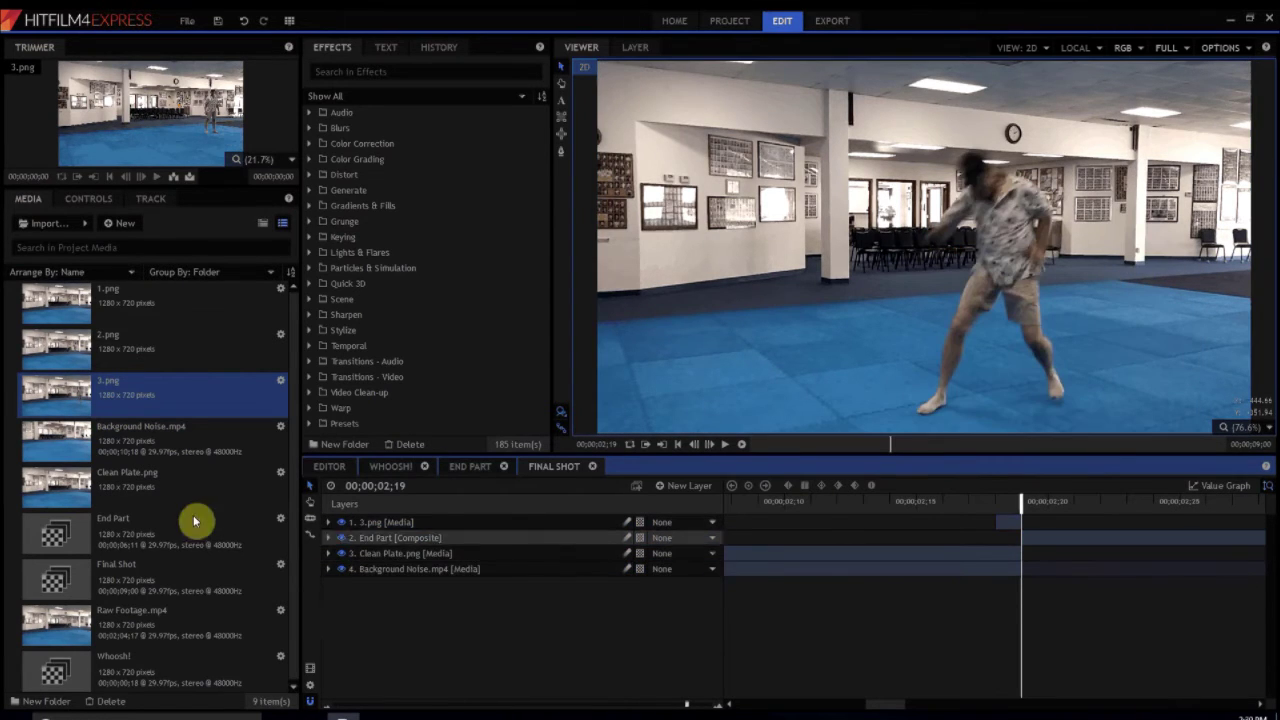
Step: Add 2.png and slice it at 02;18, deleting the leftover part
{"action": "left_click_drag", "start_coordinate": [57, 337], "coordinate": [976, 518]}
{"action": "left_click", "coordinate": [995, 503]}
{"action": "right_click", "coordinate": [1007, 519]}
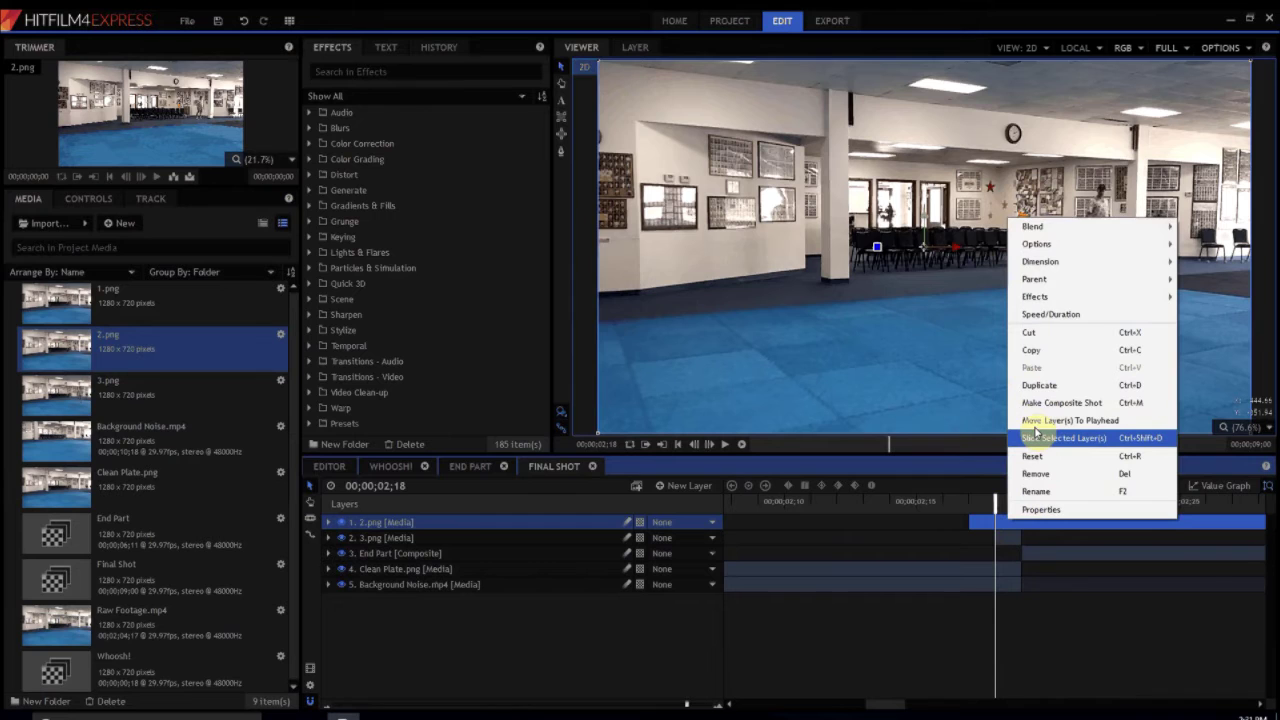
{"action": "left_click", "coordinate": [1035, 437]}
{"action": "left_click", "coordinate": [372, 538]}
{"action": "key", "text": "Delete"}
Step: Add 1.png and slice it at 02;17, deleting the leftover part
{"action": "left_click_drag", "start_coordinate": [29, 294], "coordinate": [948, 527]}
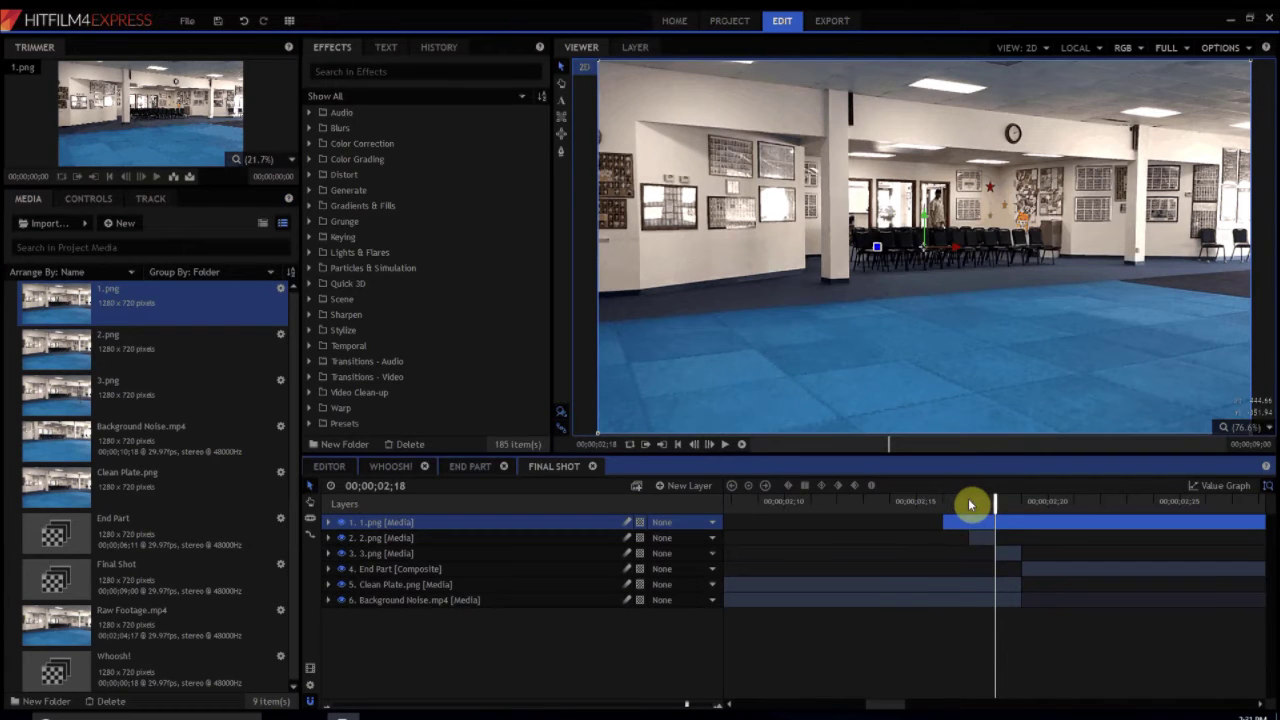
{"action": "left_click", "coordinate": [969, 504]}
{"action": "right_click", "coordinate": [982, 530]}
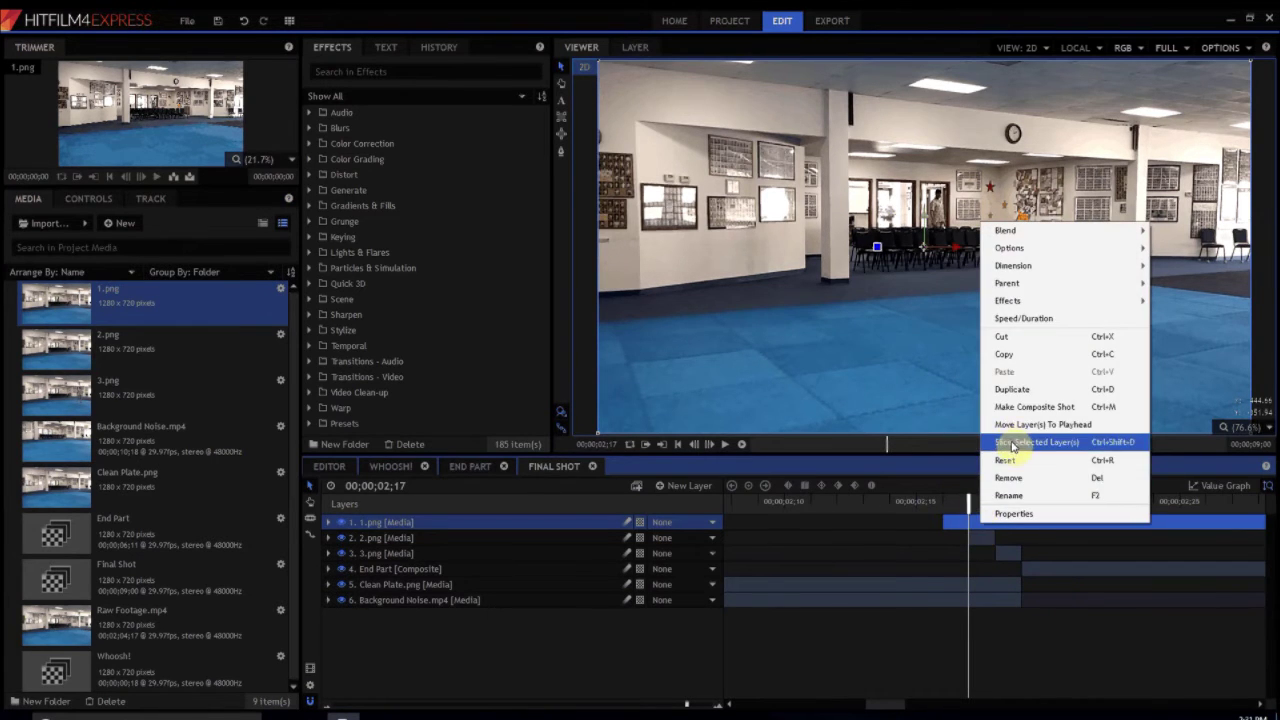
{"action": "left_click", "coordinate": [1003, 443]}
{"action": "left_click", "coordinate": [365, 537]}
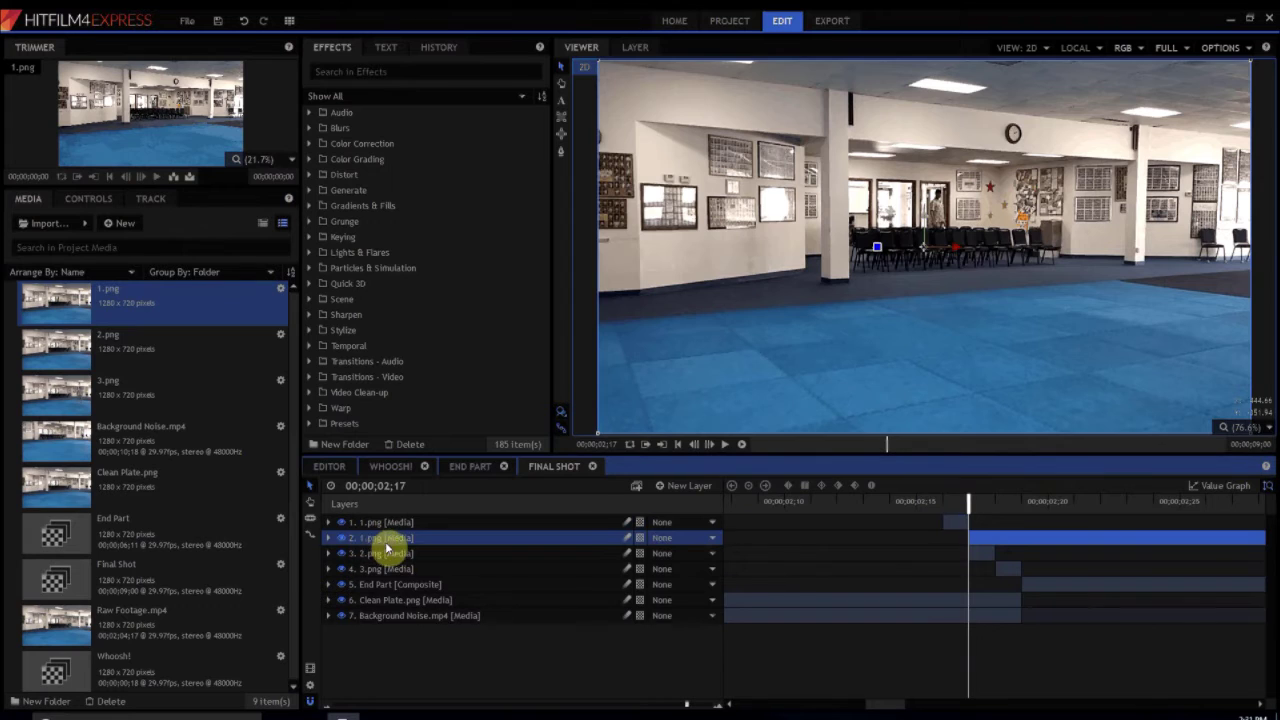
{"action": "key", "text": "Delete"}
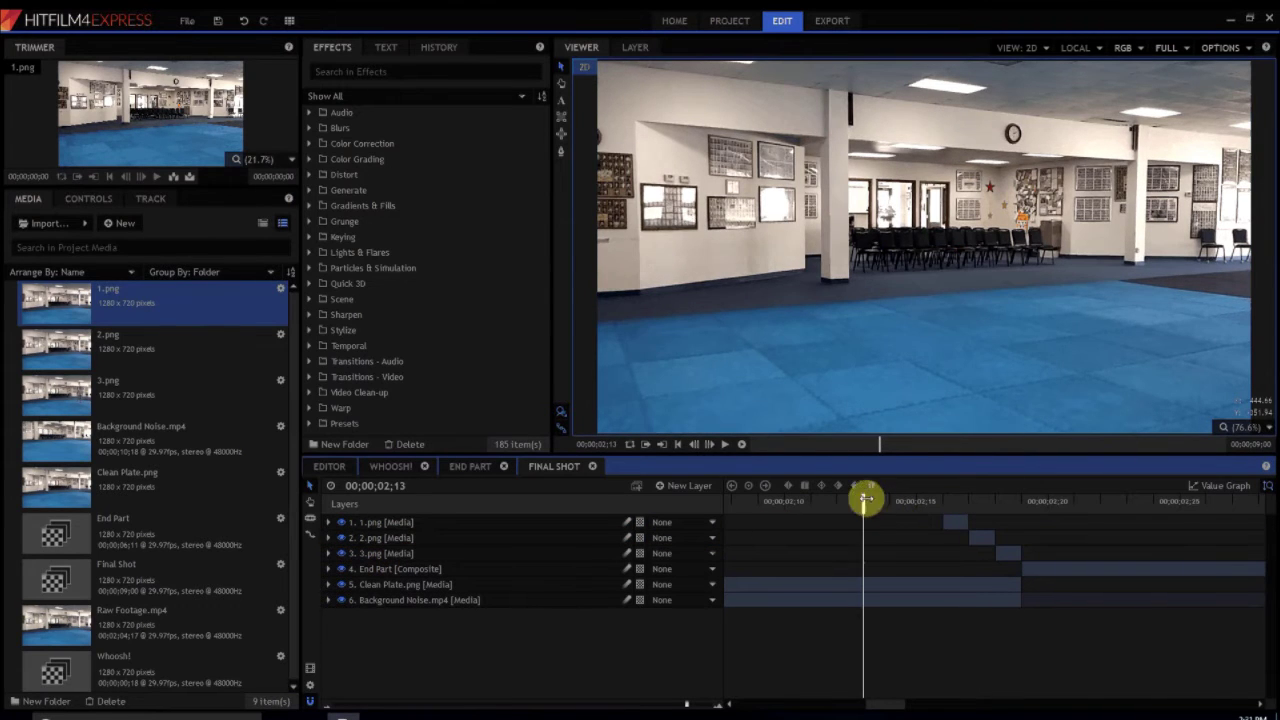
Step: Play the staggered frames, then select 1.png at 02;16 and zoom the Viewer to 230%
{"action": "left_click", "coordinate": [725, 444]}
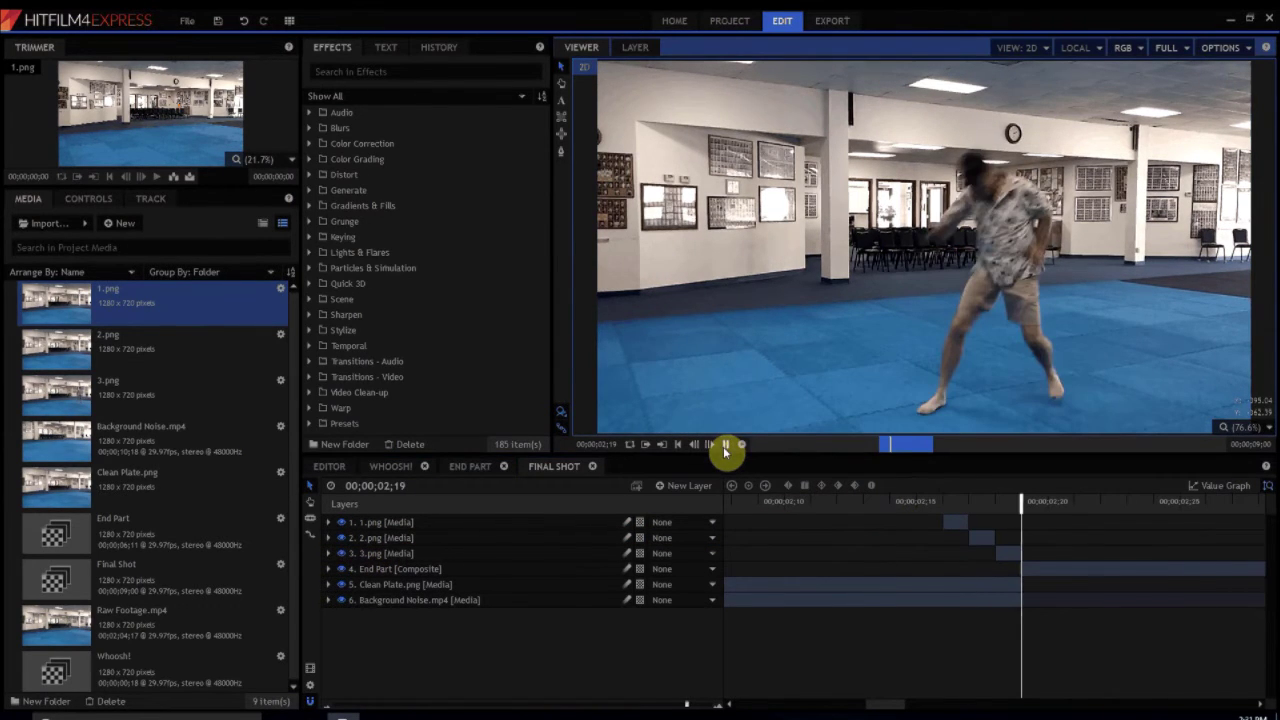
{"action": "left_click", "coordinate": [727, 445]}
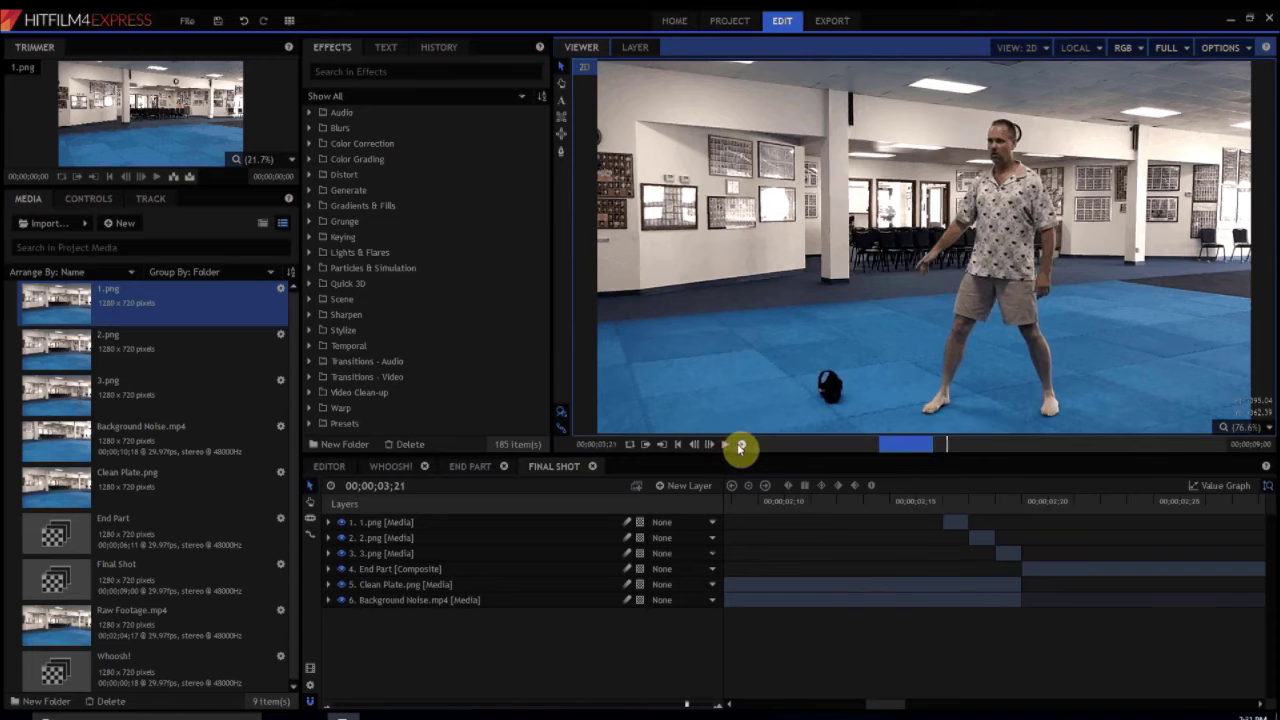
{"action": "left_click", "coordinate": [943, 505]}
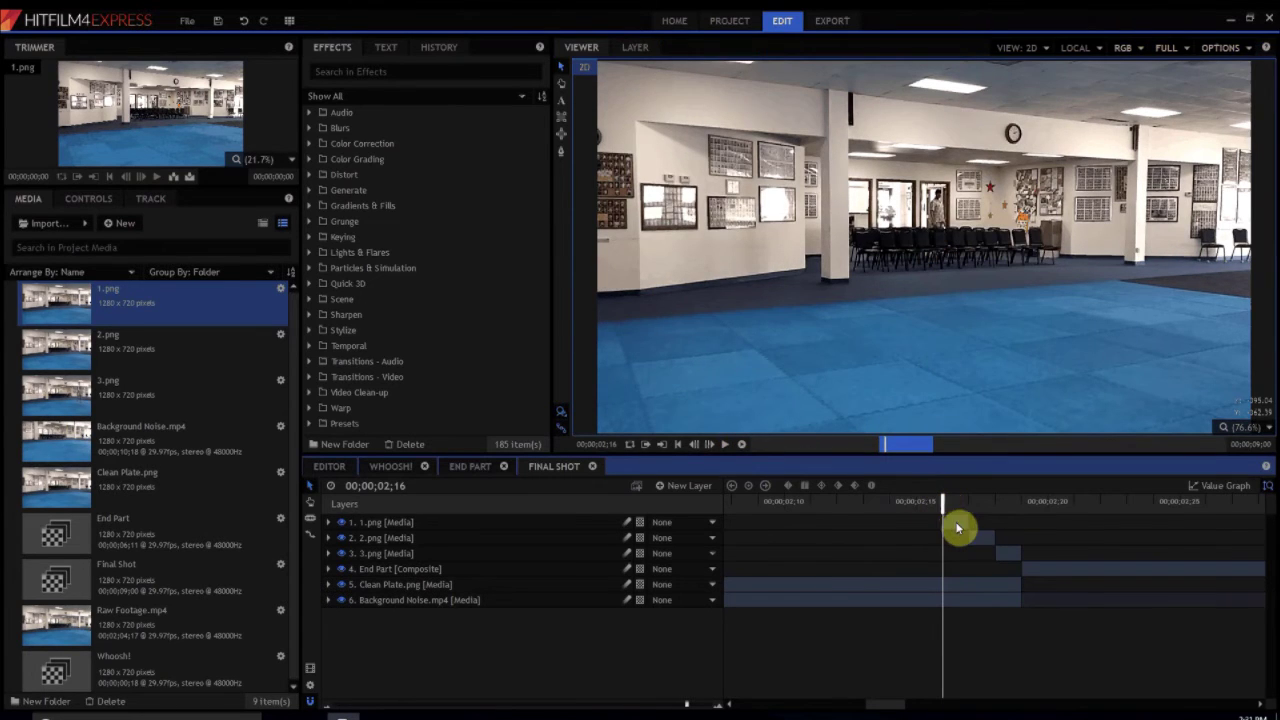
{"action": "left_click", "coordinate": [955, 524]}
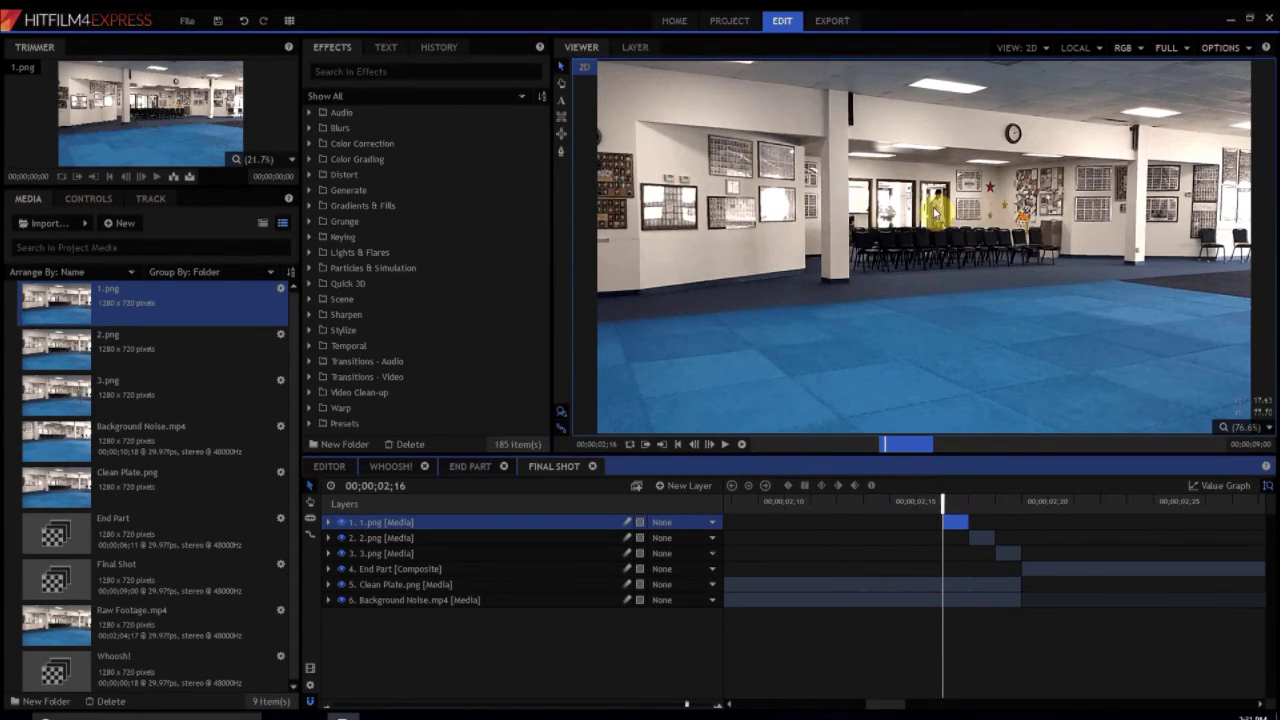
{"action": "scroll", "coordinate": [932, 211], "scroll_direction": "up", "scroll_amount": 5}
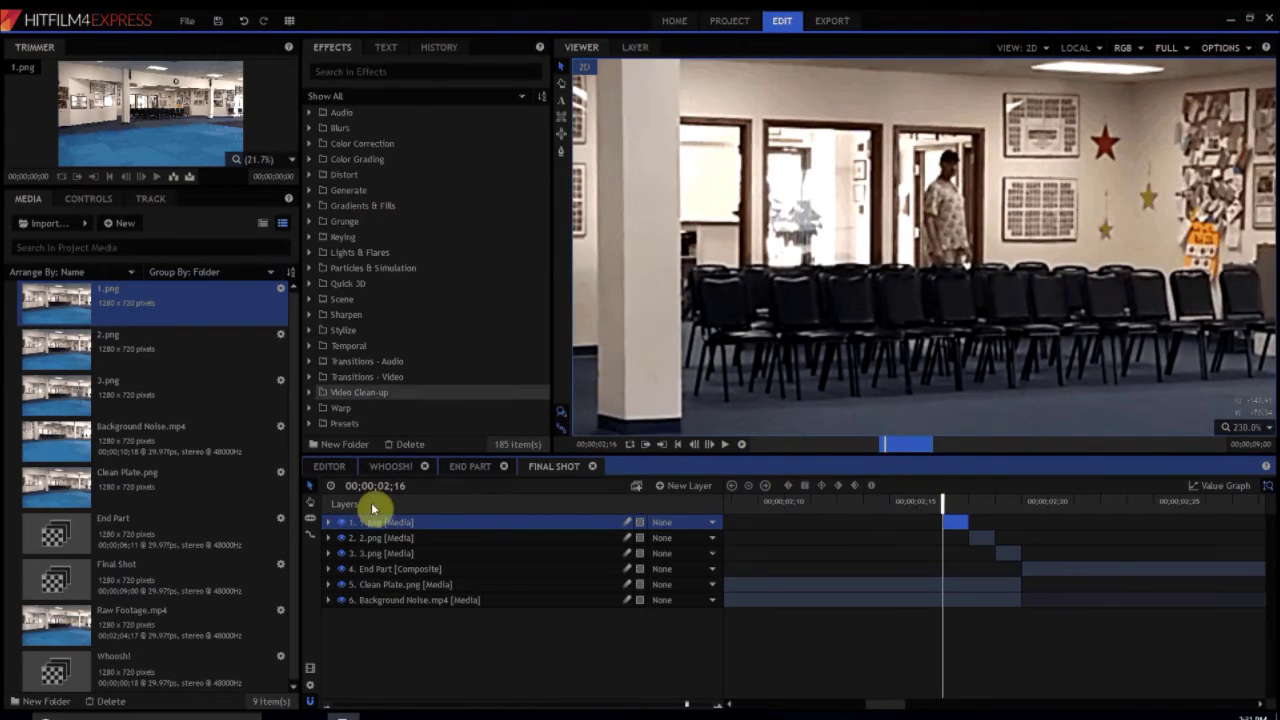
Step: Draw a four-point polygon mask around the person on the 1.png layer
{"action": "left_click", "coordinate": [561, 152]}
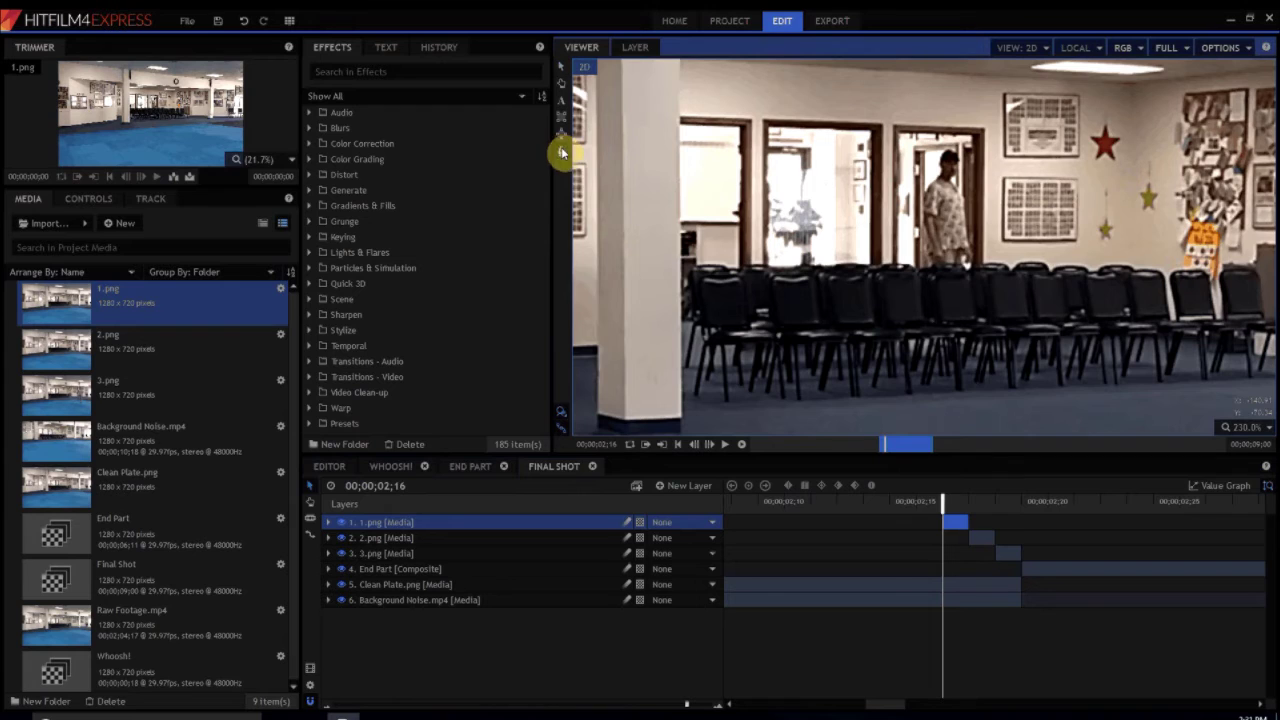
{"action": "left_click", "coordinate": [930, 267]}
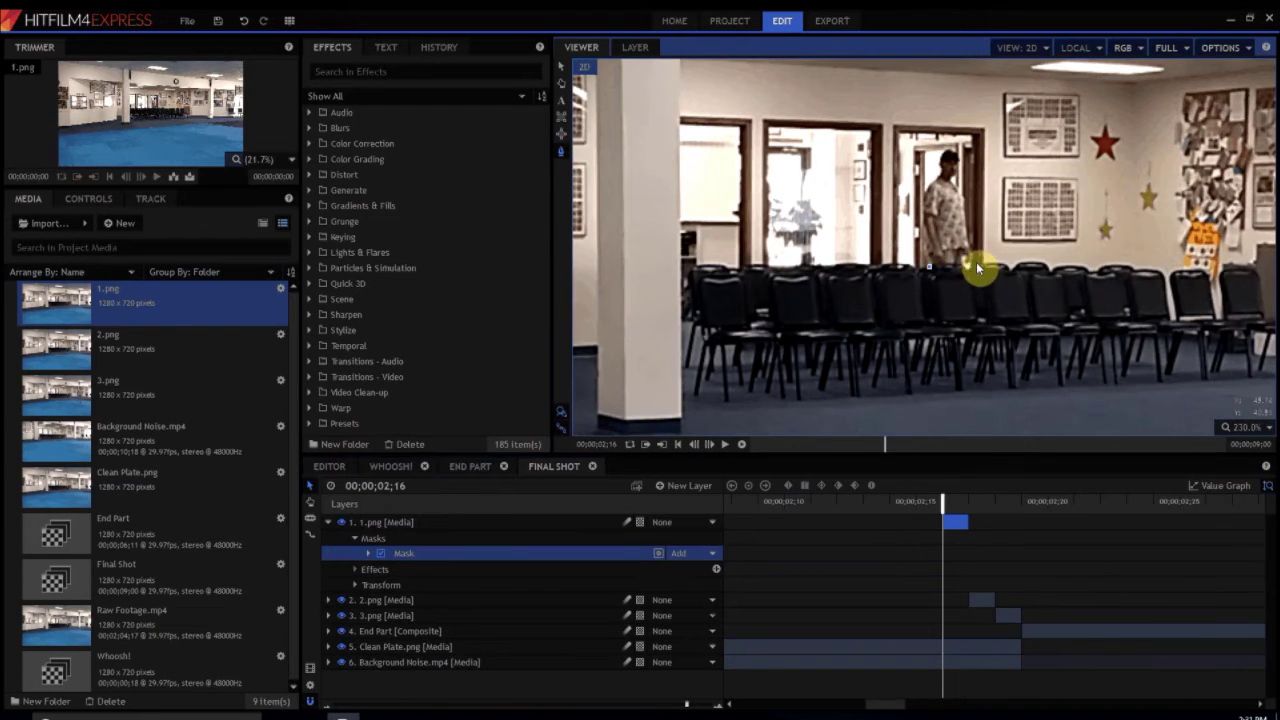
{"action": "left_click", "coordinate": [975, 267]}
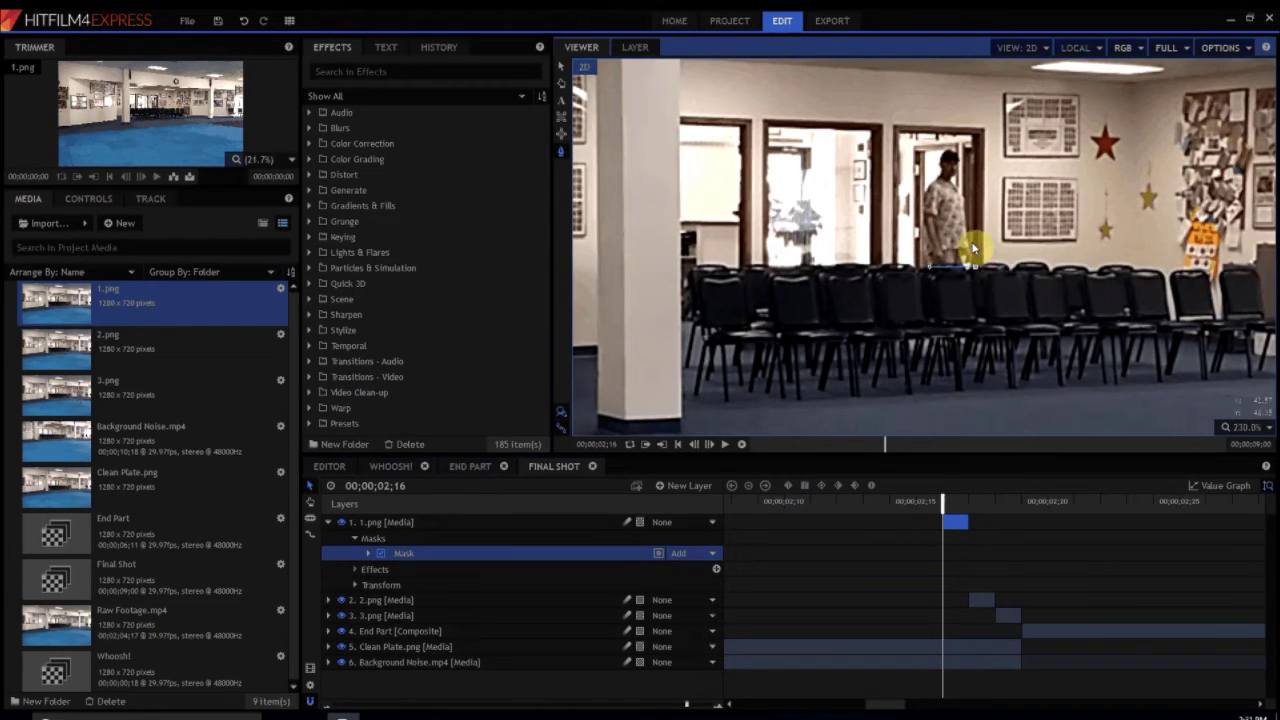
{"action": "left_click", "coordinate": [967, 142]}
{"action": "left_click", "coordinate": [930, 147]}
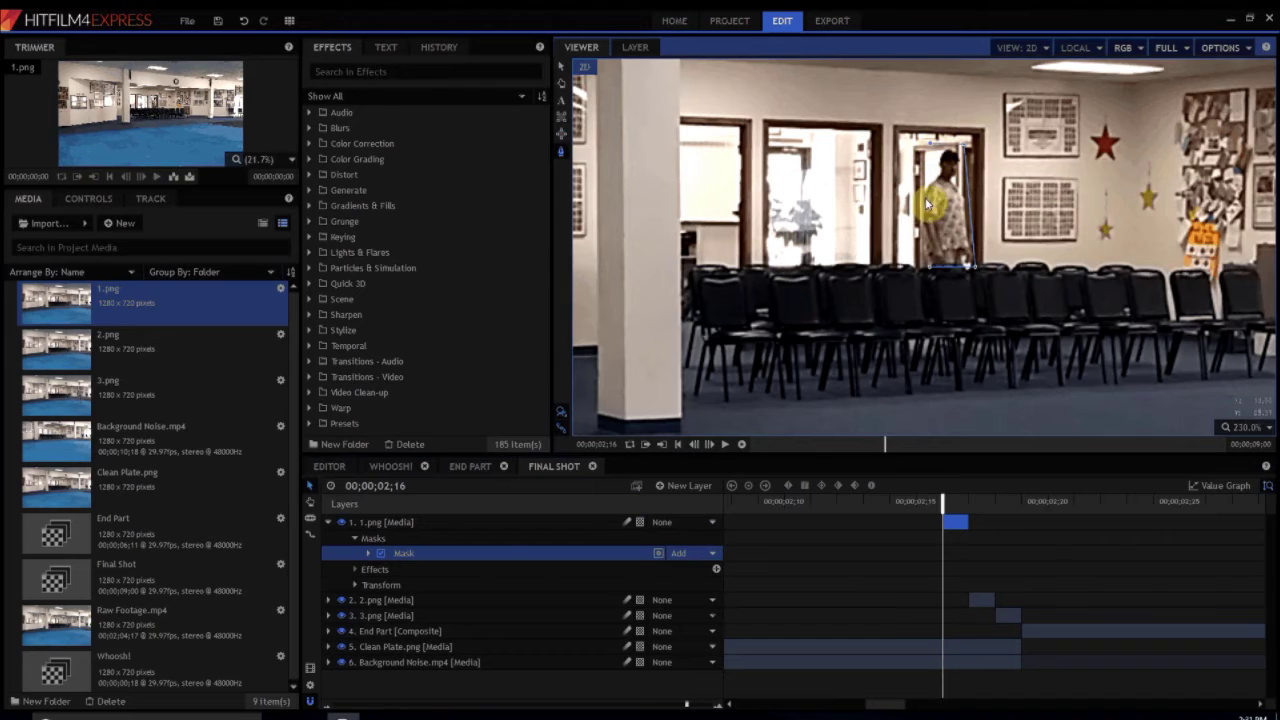
{"action": "left_click", "coordinate": [930, 269]}
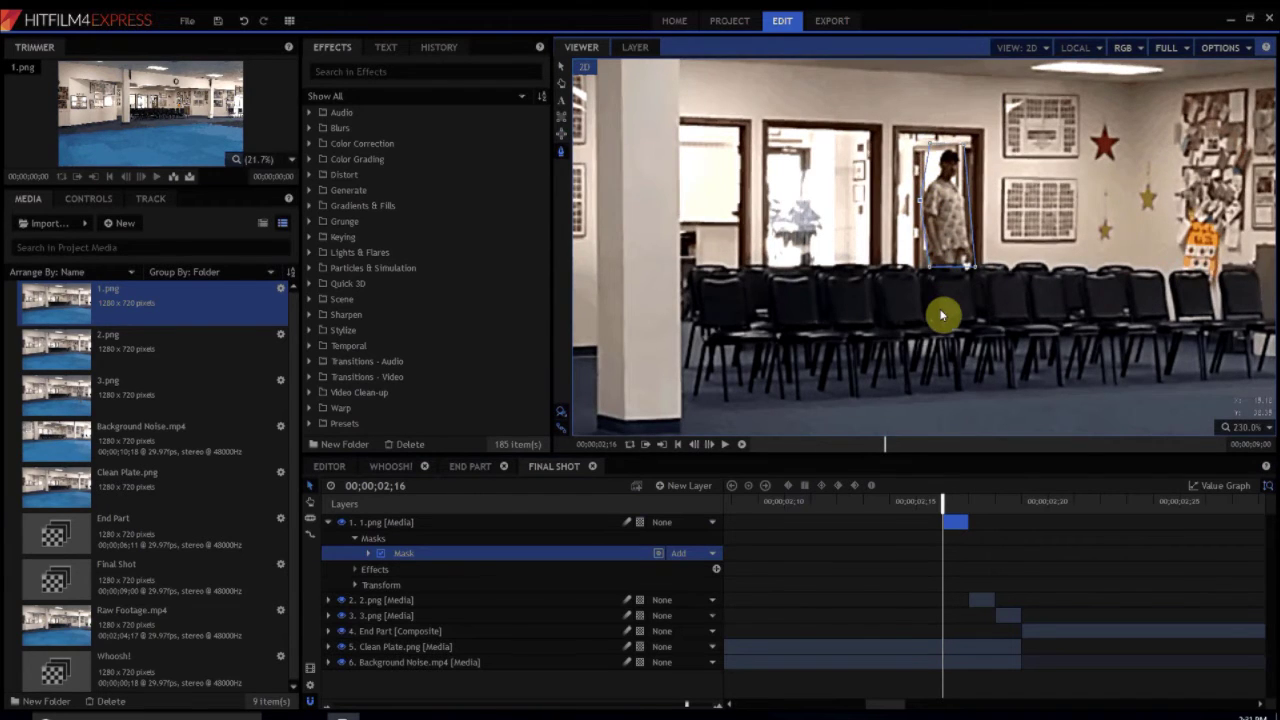
Step: Apply Angle Blur to 1.png with a 90° angle and 20px length
{"action": "left_click", "coordinate": [366, 68]}
{"action": "type", "text": "blur"}
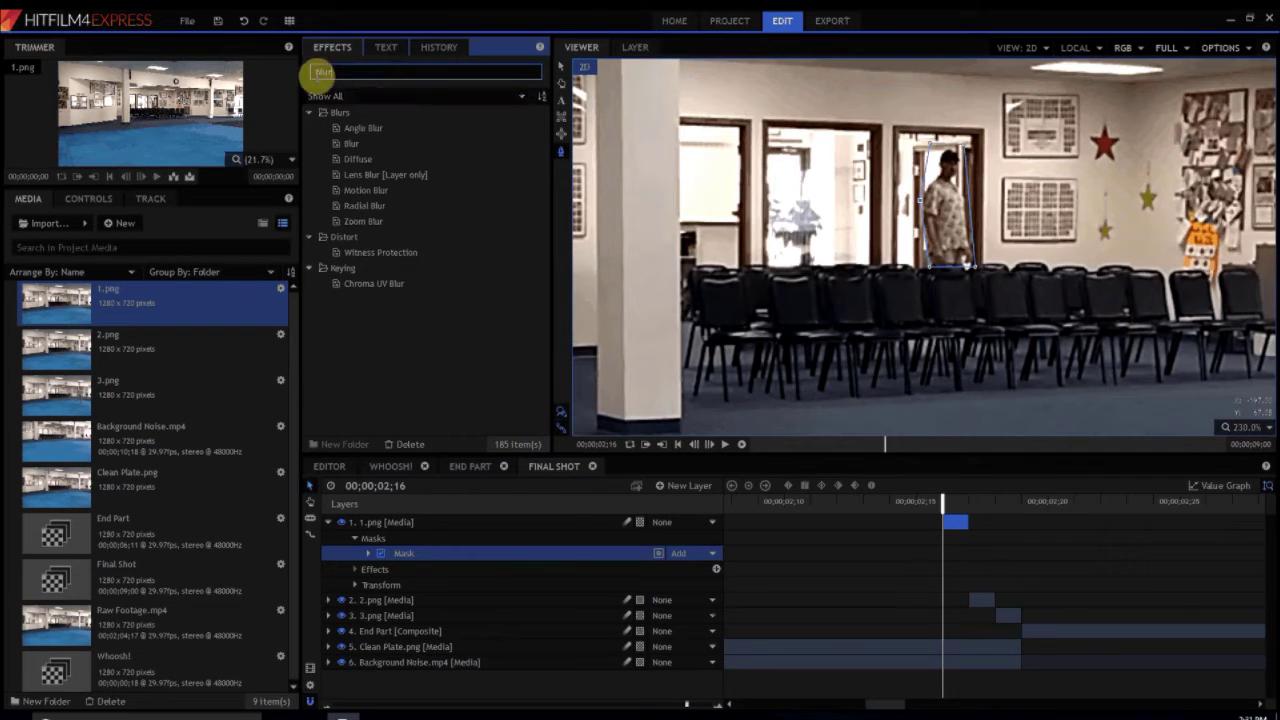
{"action": "left_click_drag", "start_coordinate": [366, 128], "coordinate": [391, 522]}
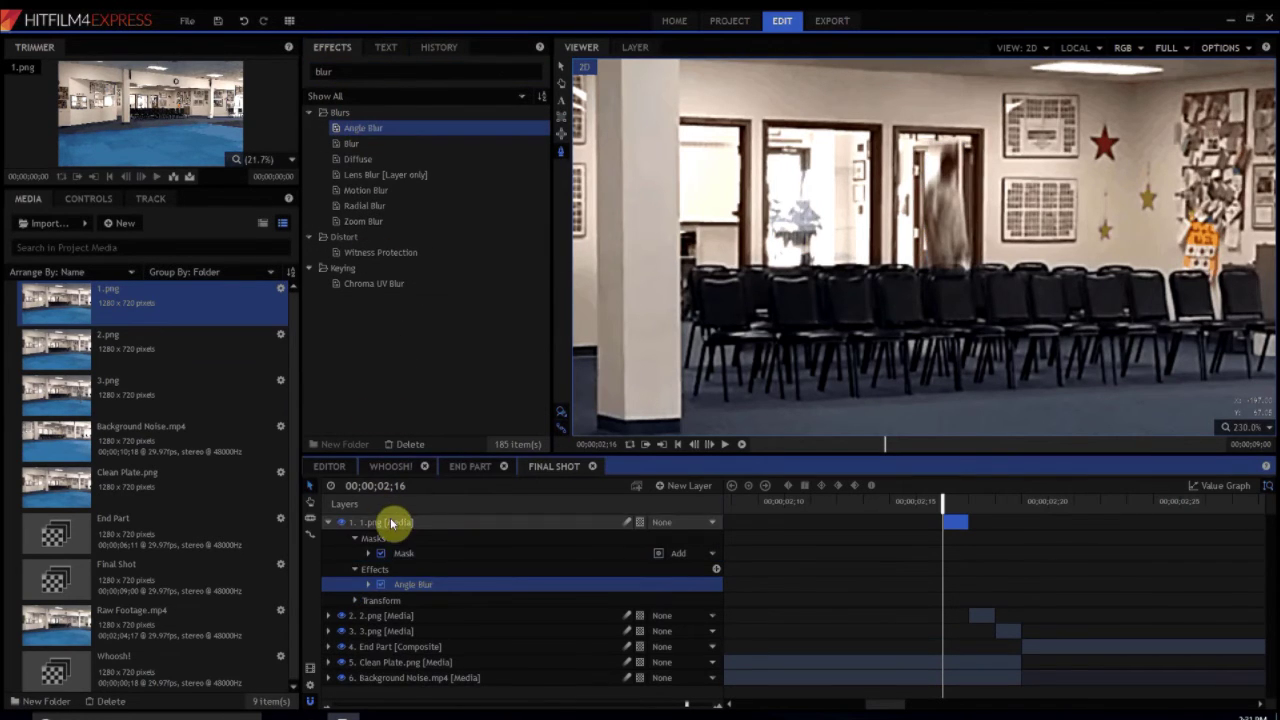
{"action": "left_click", "coordinate": [368, 585]}
{"action": "left_click", "coordinate": [712, 600]}
{"action": "type", "text": "90"}
{"action": "key", "text": "Return"}
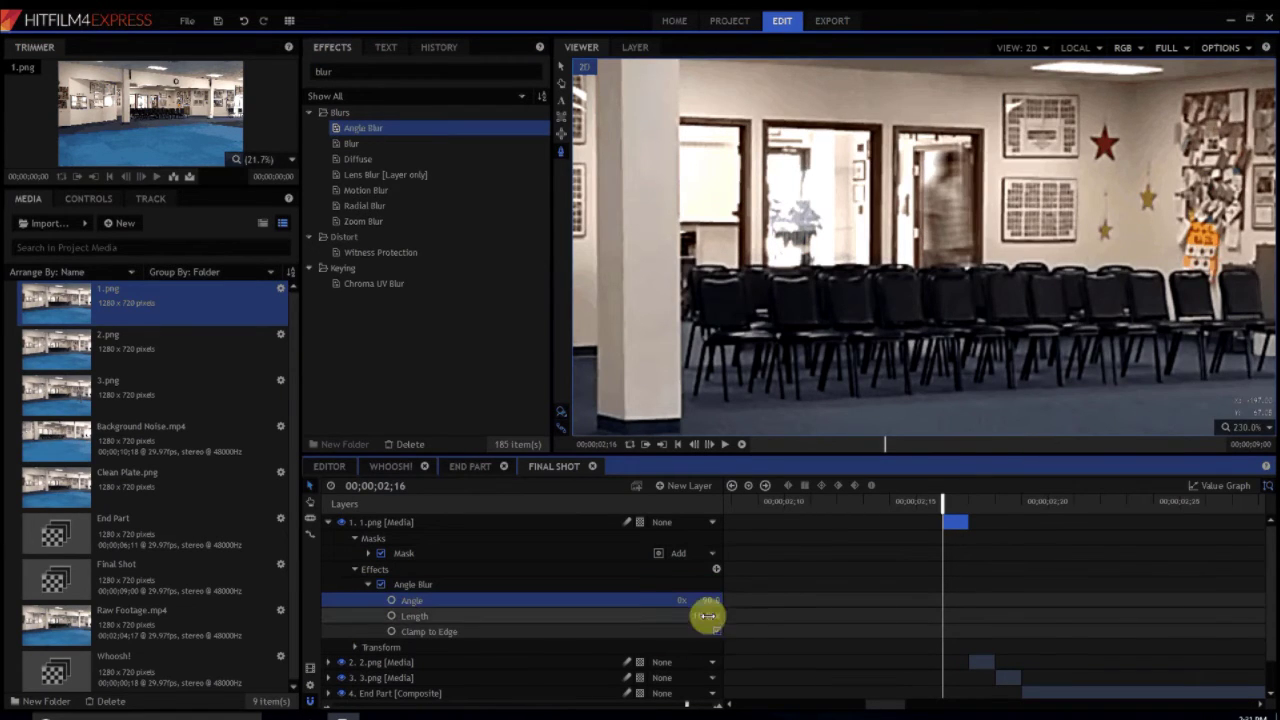
{"action": "left_click", "coordinate": [703, 616]}
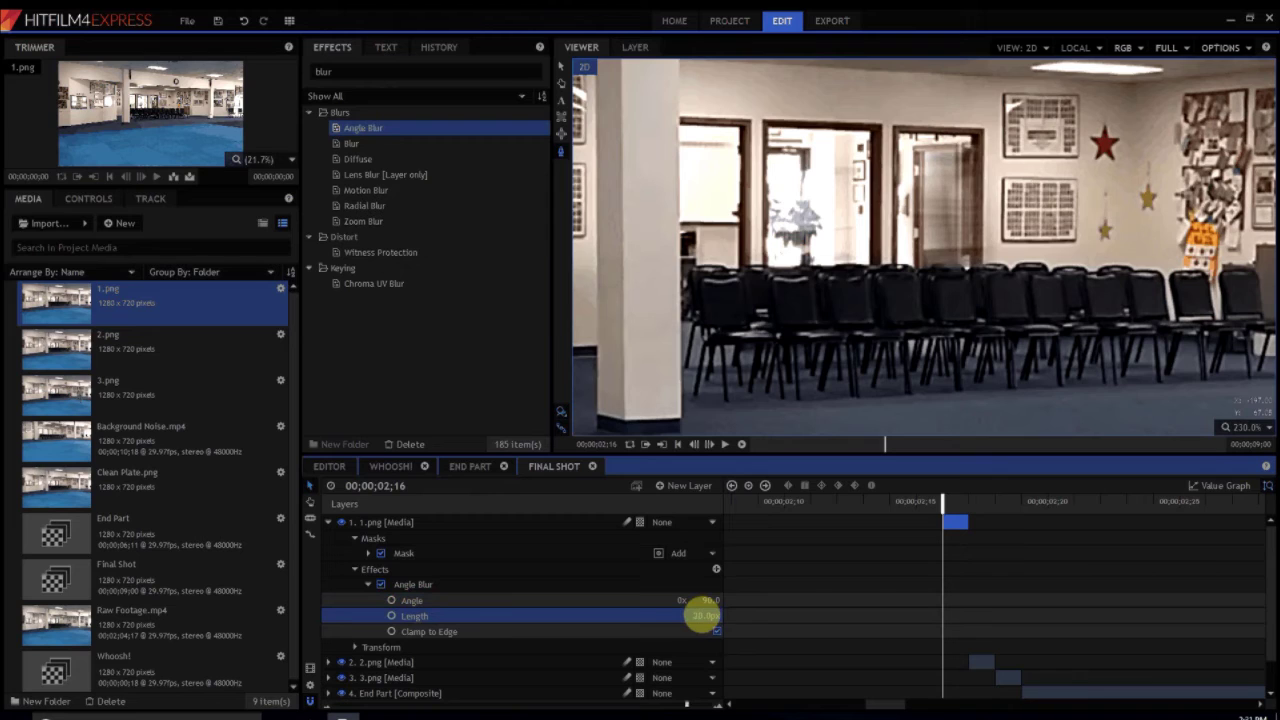
{"action": "left_click", "coordinate": [329, 522]}
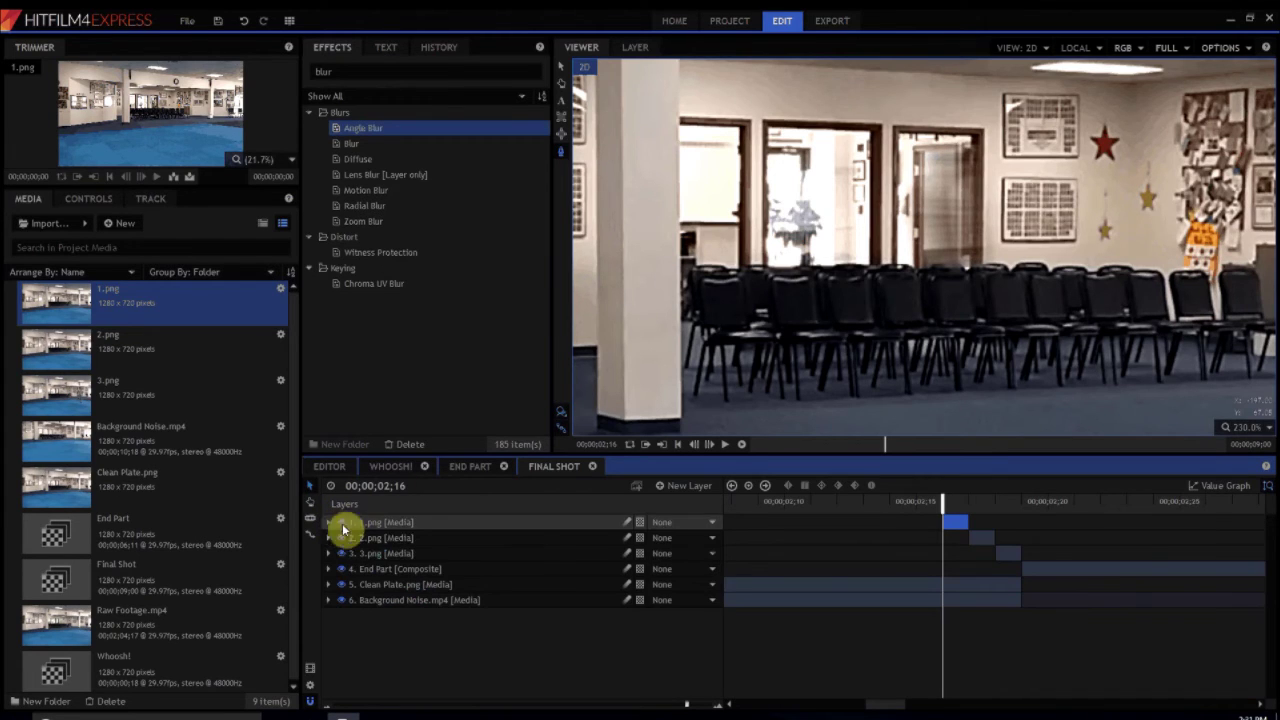
Step: On the 2.png frame, draw a mask around the man from foot to head to hand
{"action": "left_click", "coordinate": [969, 502]}
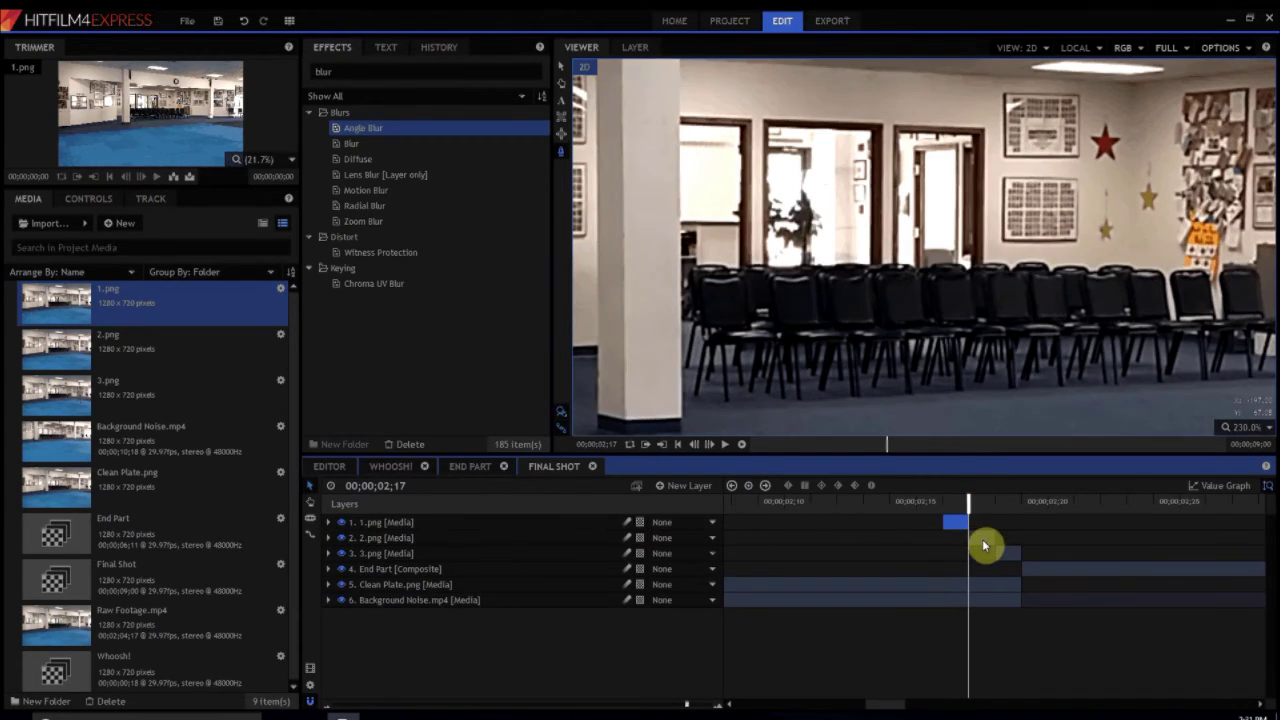
{"action": "left_click", "coordinate": [983, 537]}
{"action": "left_click", "coordinate": [1008, 366]}
{"action": "left_click_drag", "start_coordinate": [1008, 366], "coordinate": [615, 373]}
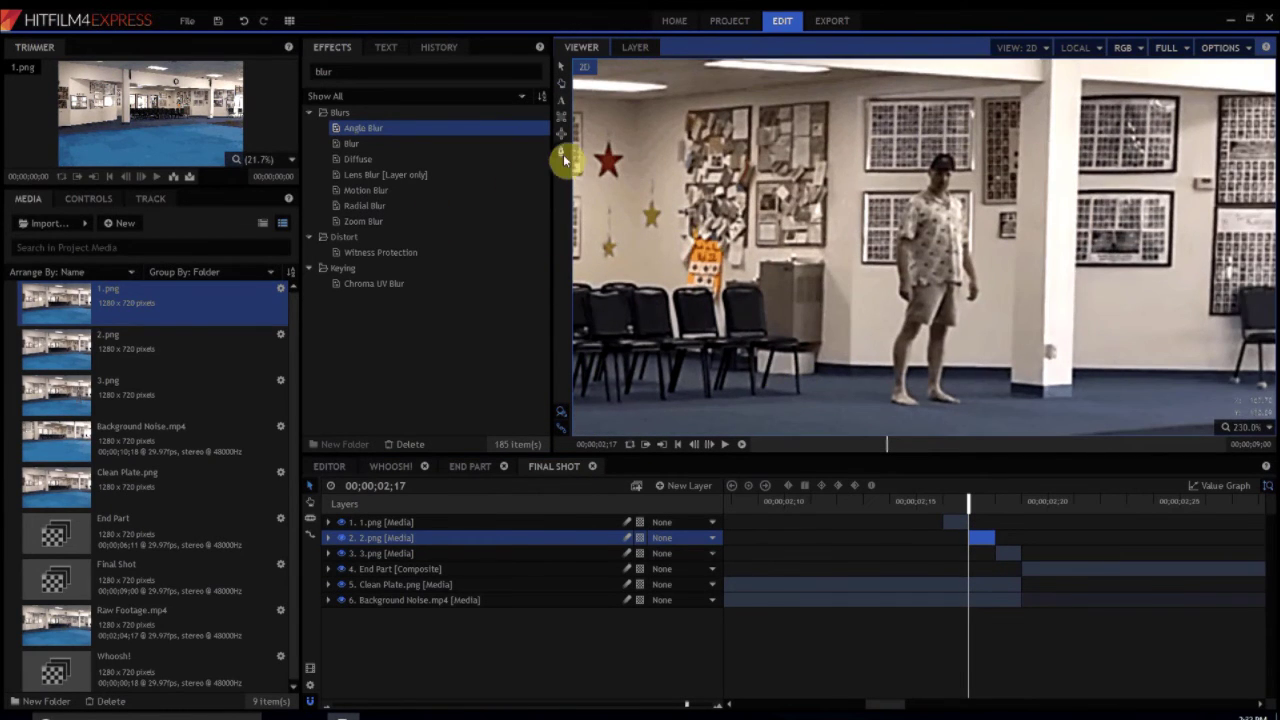
{"action": "left_click", "coordinate": [890, 405]}
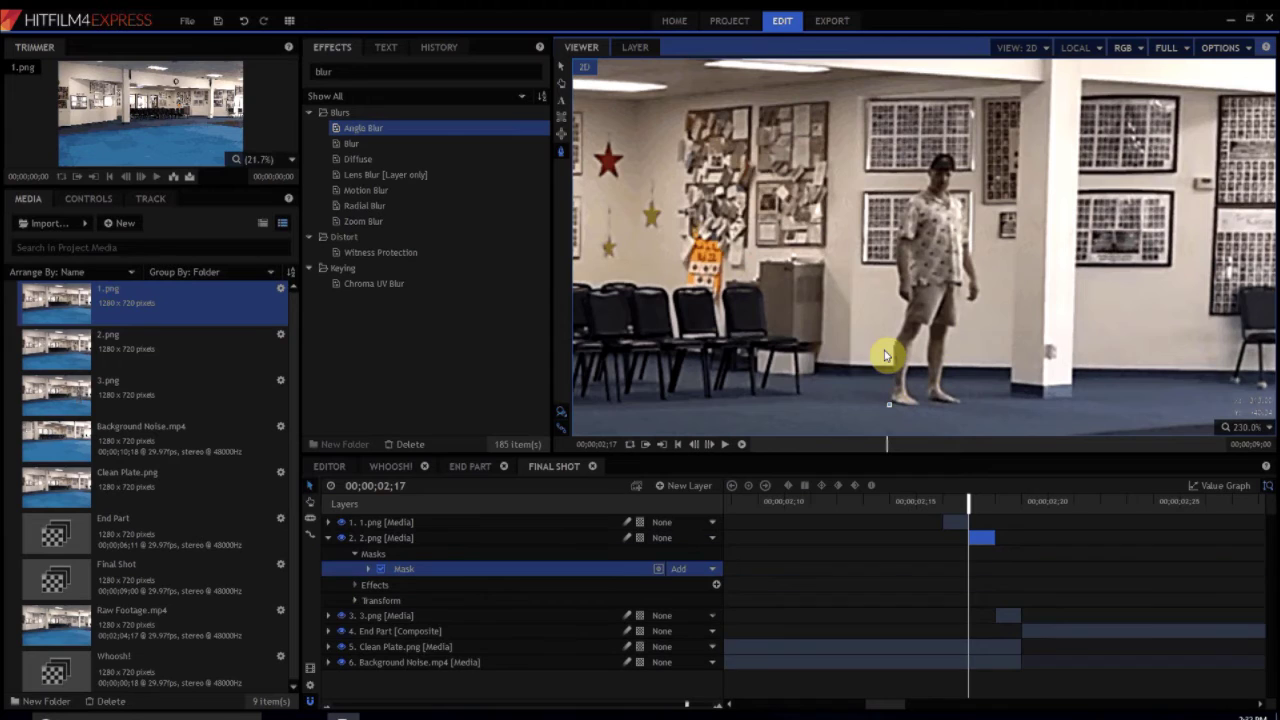
{"action": "left_click", "coordinate": [937, 148]}
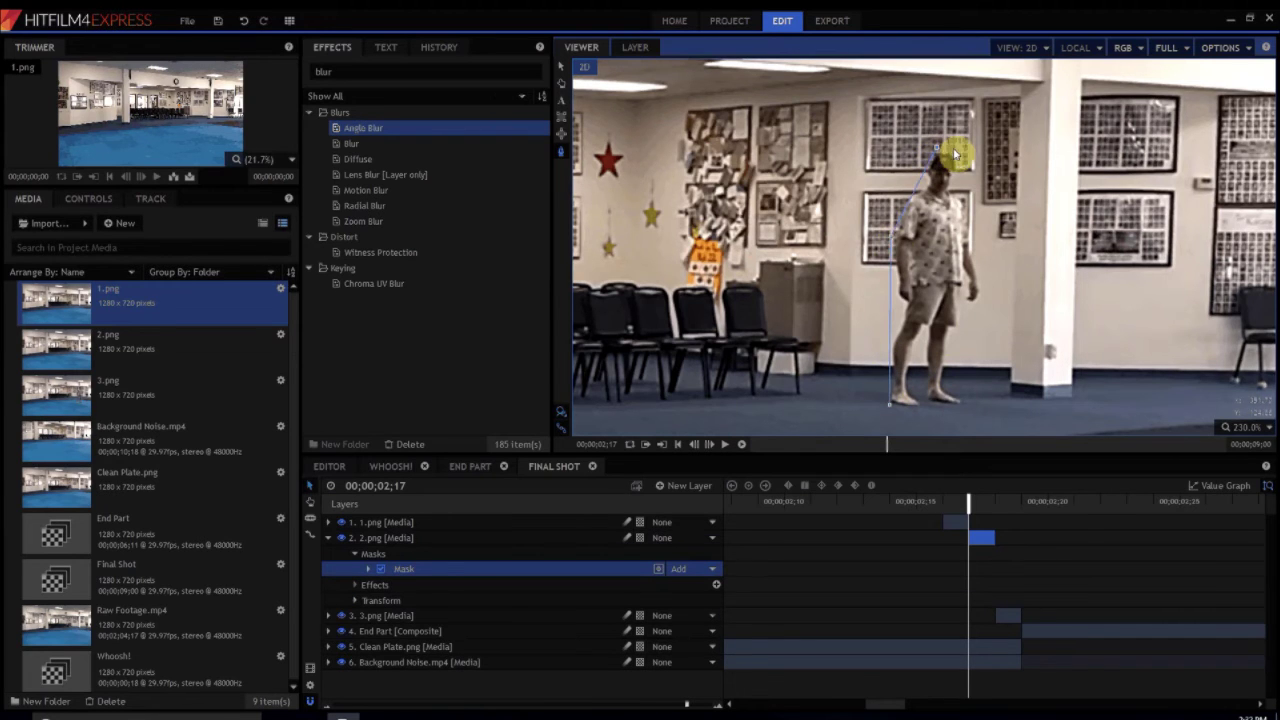
{"action": "left_click", "coordinate": [980, 300]}
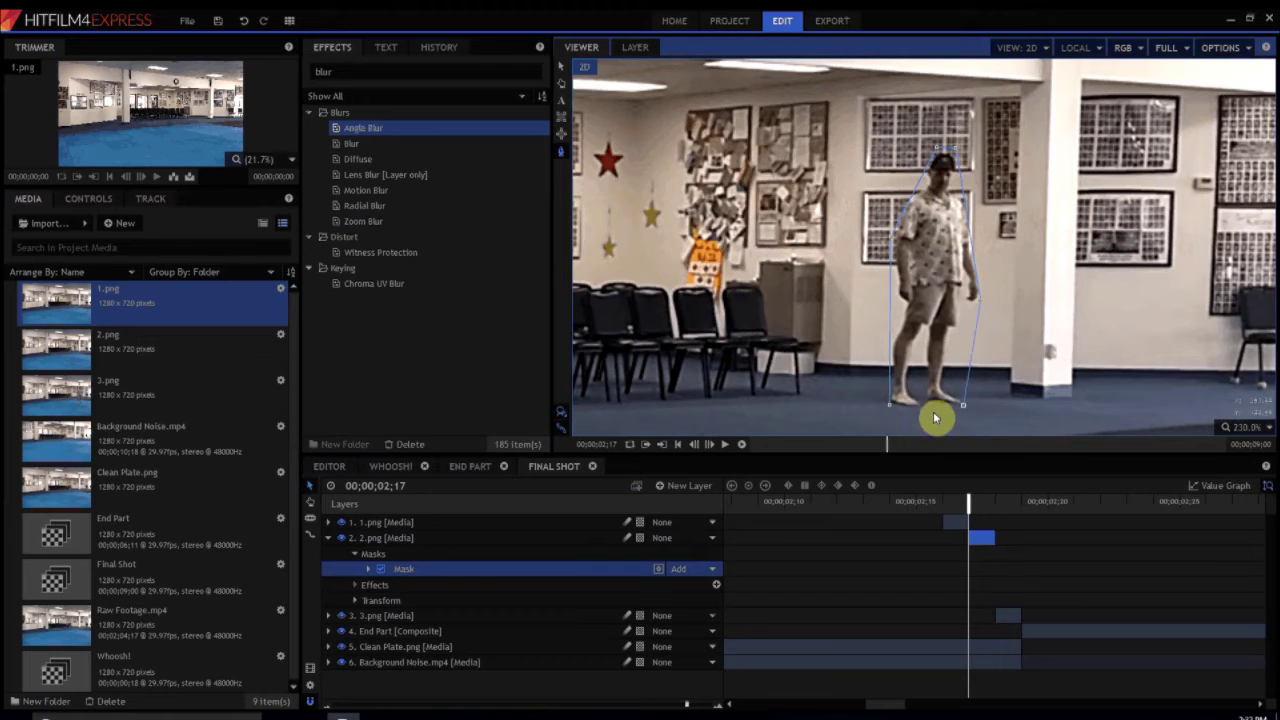
{"action": "left_click", "coordinate": [889, 405]}
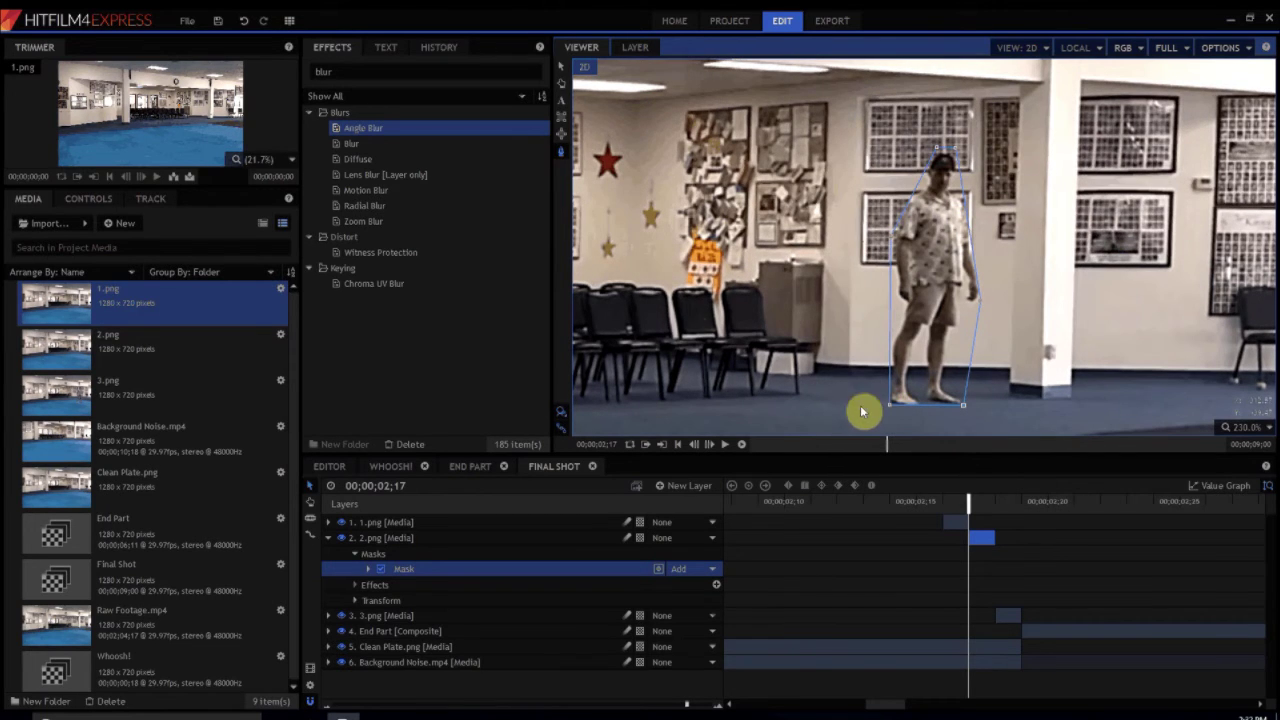
Step: Apply Angle Blur to 2.png with a 90° angle and 35px length
{"action": "left_click_drag", "start_coordinate": [363, 128], "coordinate": [397, 545]}
{"action": "left_click", "coordinate": [368, 600]}
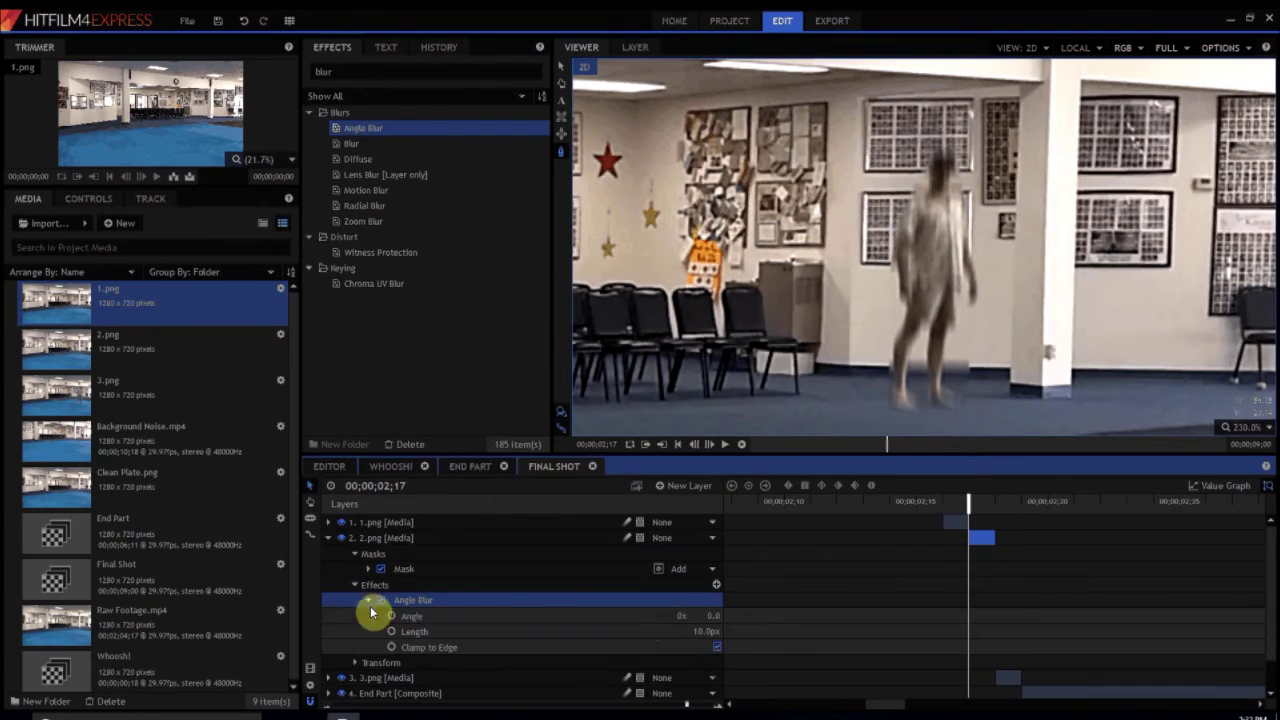
{"action": "left_click", "coordinate": [703, 617]}
{"action": "type", "text": "9"}
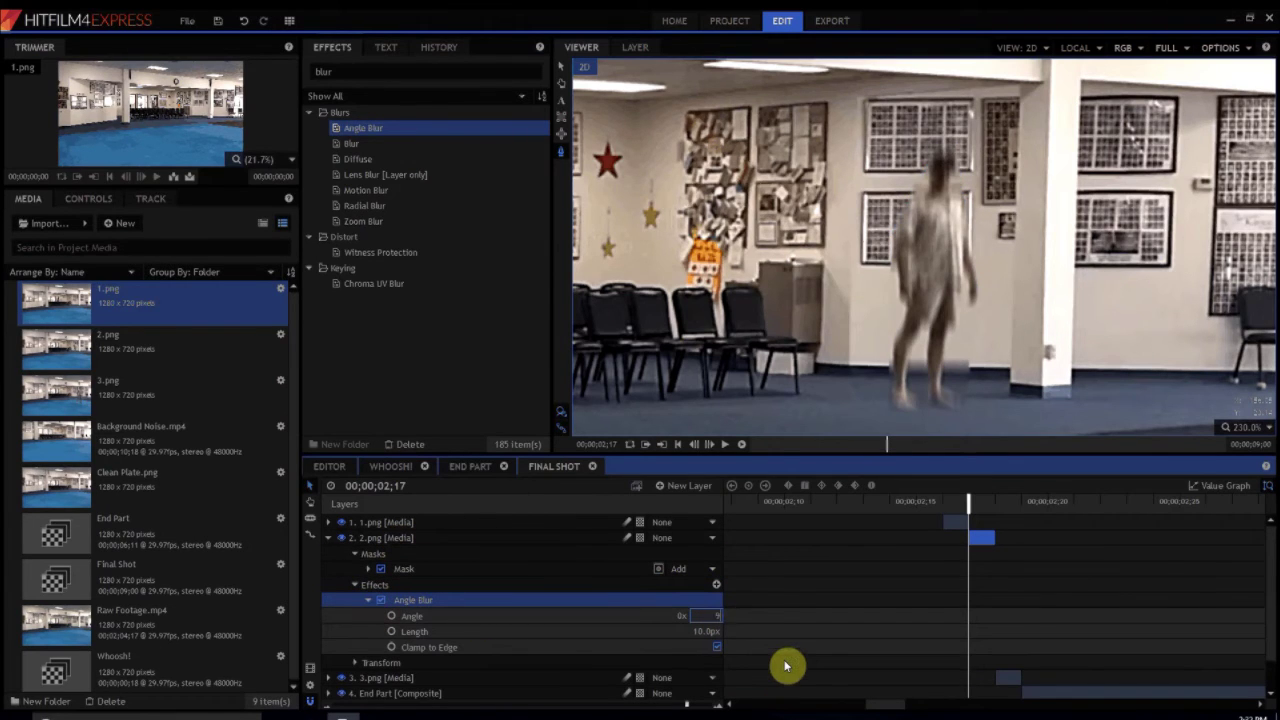
{"action": "type", "text": "0"}
{"action": "key", "text": "Return"}
{"action": "left_click", "coordinate": [700, 631]}
{"action": "left_click_drag", "start_coordinate": [700, 631], "coordinate": [700, 629]}
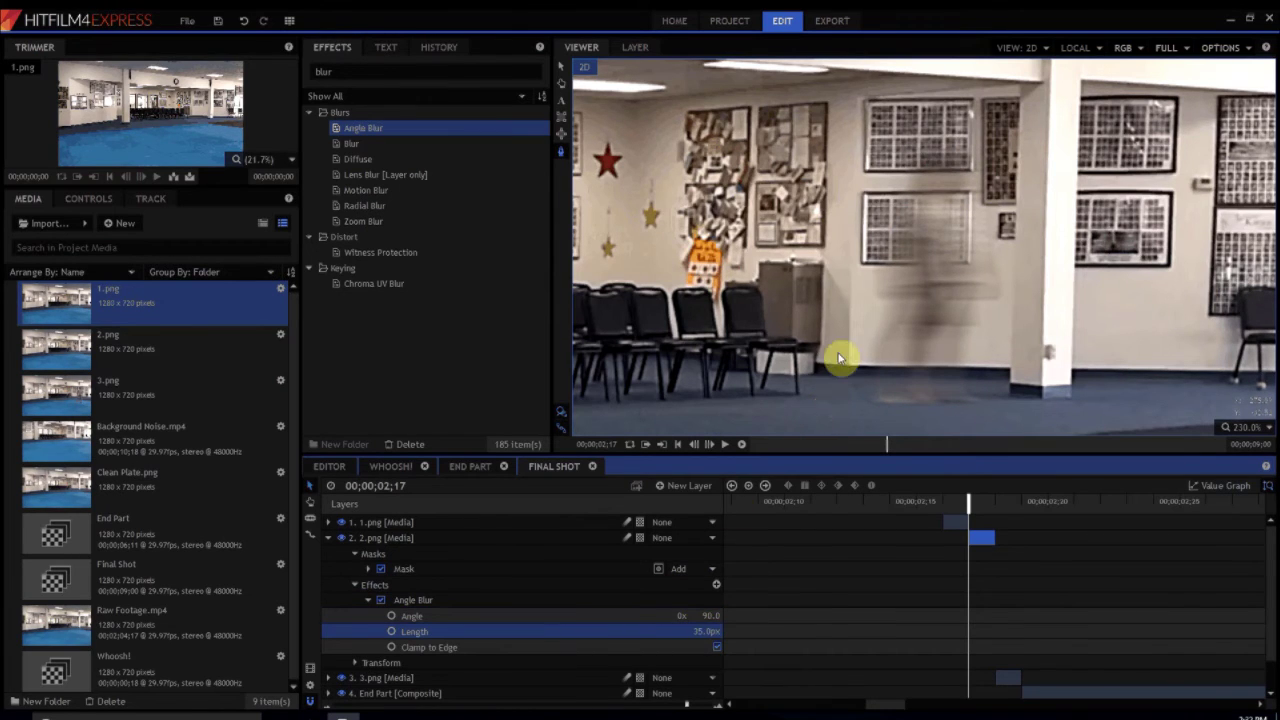
{"action": "left_click", "coordinate": [995, 502]}
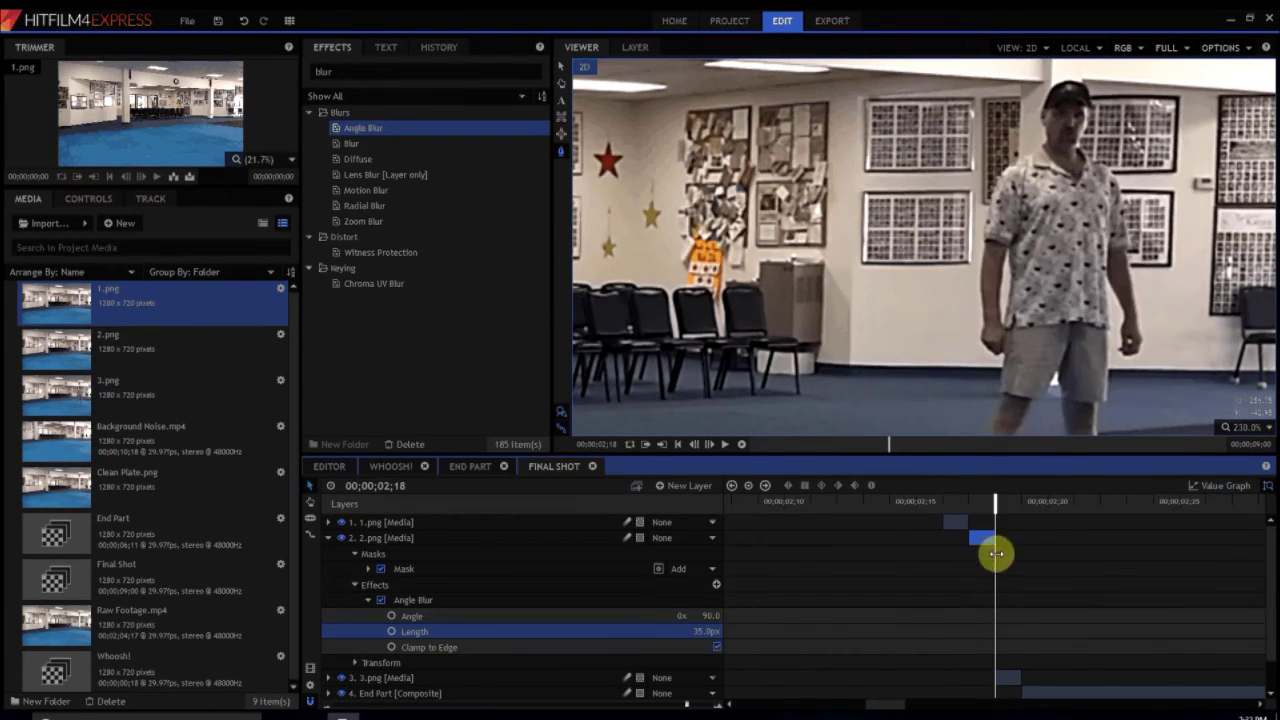
Step: Collapse the 2.png layer and select the 3.png layer
{"action": "left_click", "coordinate": [327, 538]}
{"action": "scroll", "coordinate": [1068, 320], "scroll_direction": "down", "scroll_amount": 1}
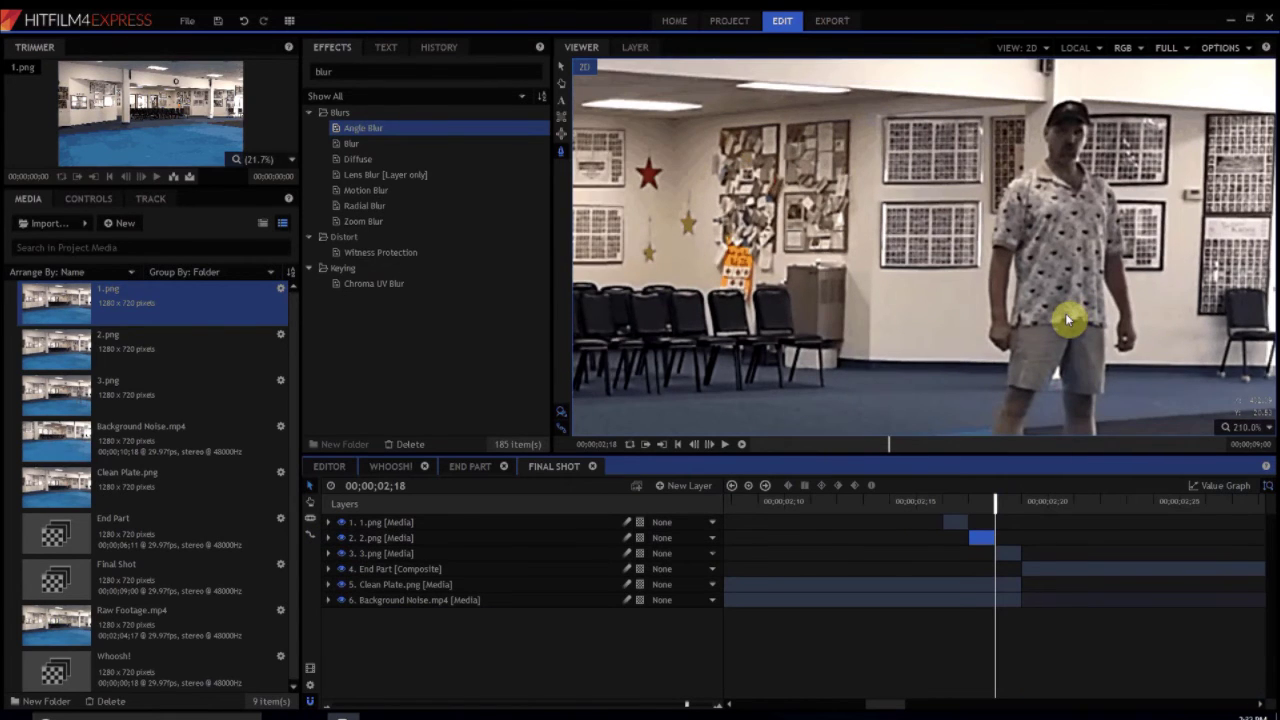
{"action": "scroll", "coordinate": [1068, 330], "scroll_direction": "down", "scroll_amount": 1}
{"action": "scroll", "coordinate": [992, 303], "scroll_direction": "down", "scroll_amount": 1}
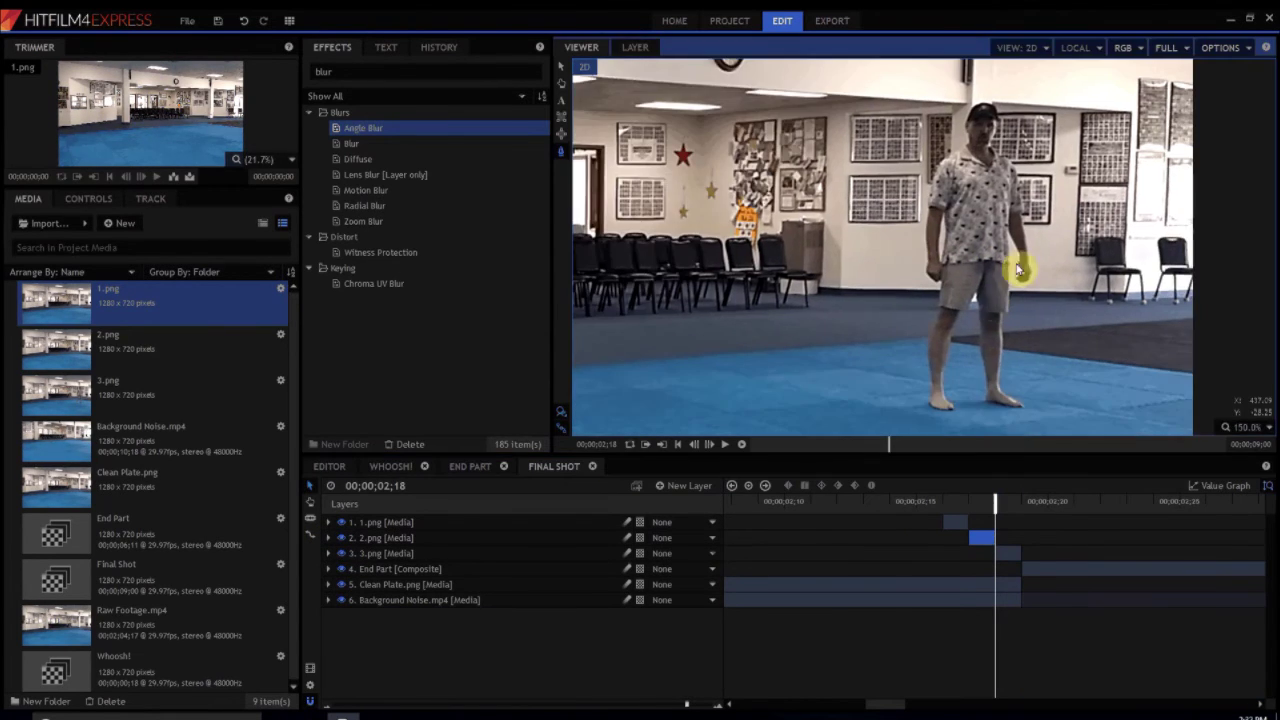
{"action": "left_click", "coordinate": [355, 551]}
{"action": "left_click", "coordinate": [372, 503]}
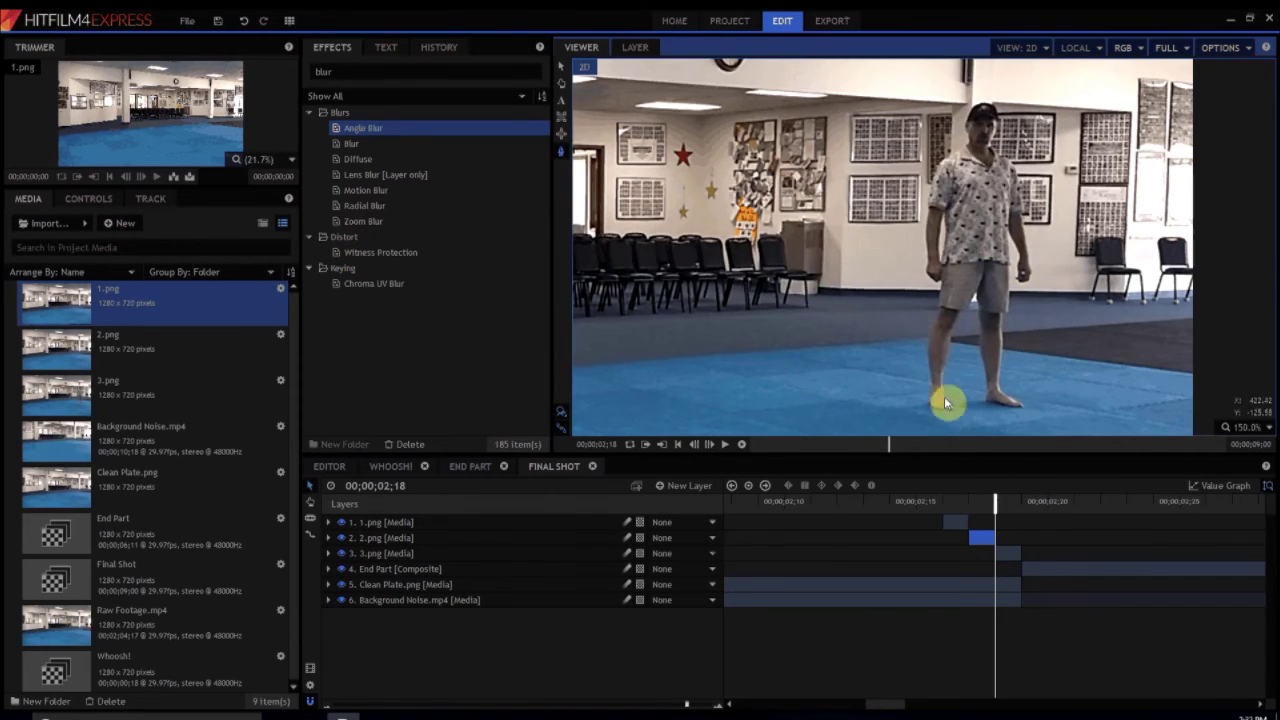
{"action": "left_click", "coordinate": [388, 557]}
Step: Draw a curved mask tracing the man's outline on the 3.png layer
{"action": "left_click", "coordinate": [930, 405]}
{"action": "left_click", "coordinate": [924, 340]}
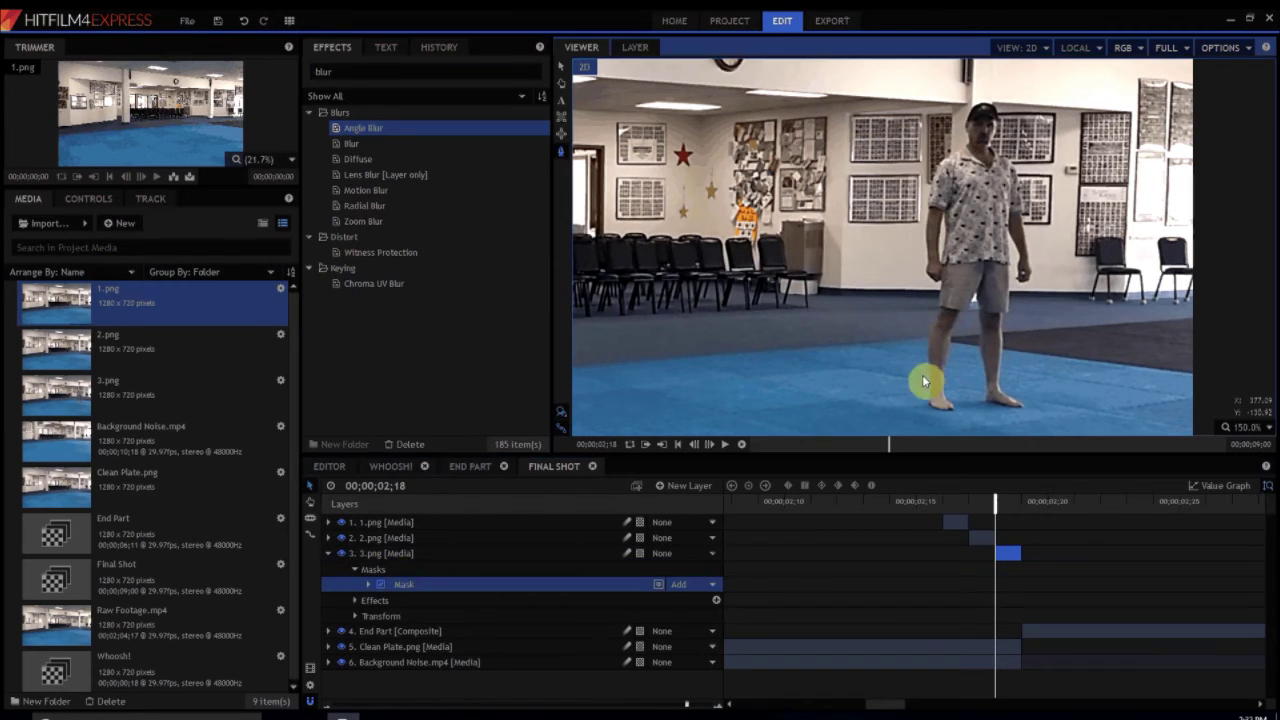
{"action": "left_click", "coordinate": [920, 258]}
{"action": "left_click", "coordinate": [934, 155]}
{"action": "left_click_drag", "start_coordinate": [963, 144], "coordinate": [997, 145]}
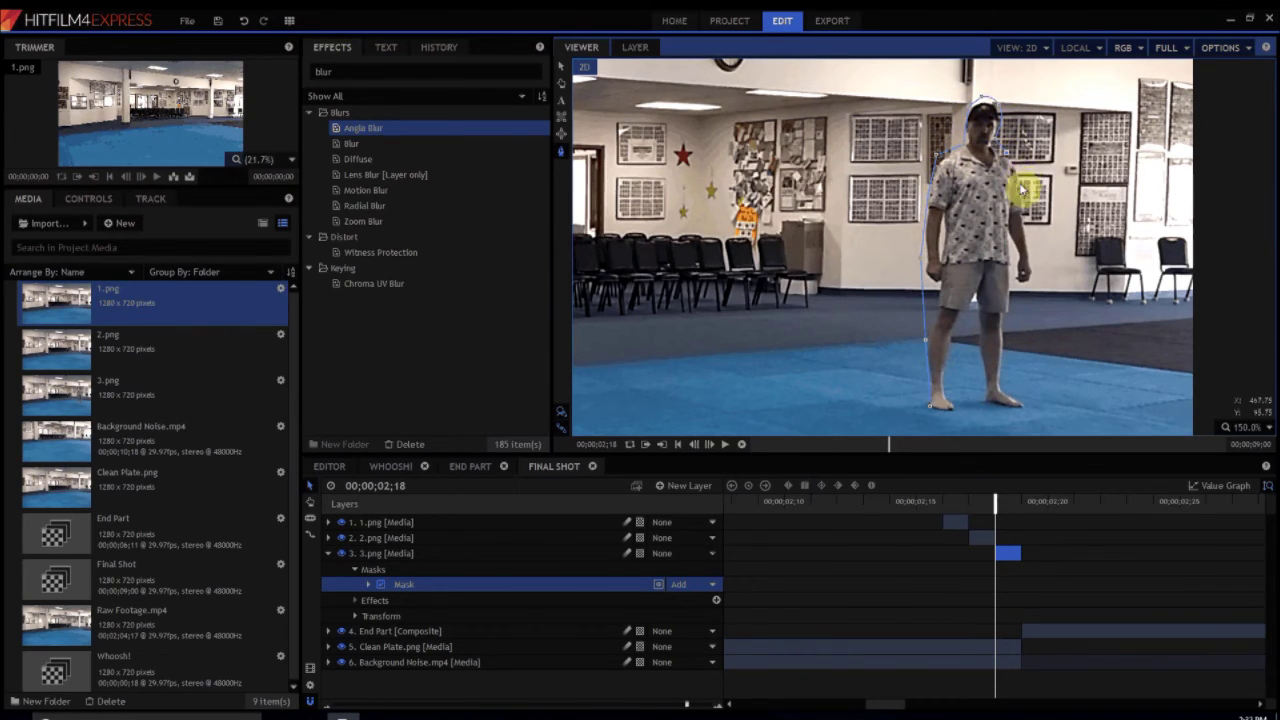
{"action": "left_click_drag", "start_coordinate": [1032, 276], "coordinate": [1013, 355]}
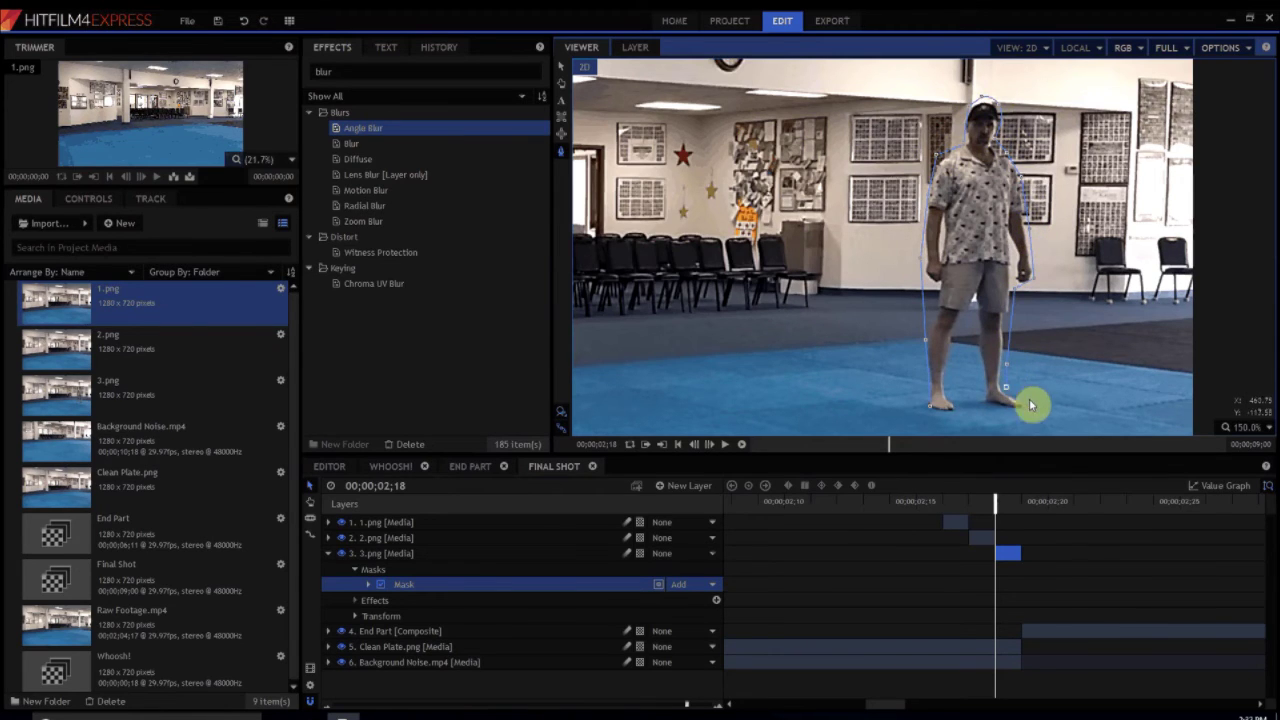
{"action": "left_click_drag", "start_coordinate": [983, 407], "coordinate": [966, 323]}
{"action": "left_click", "coordinate": [957, 412]}
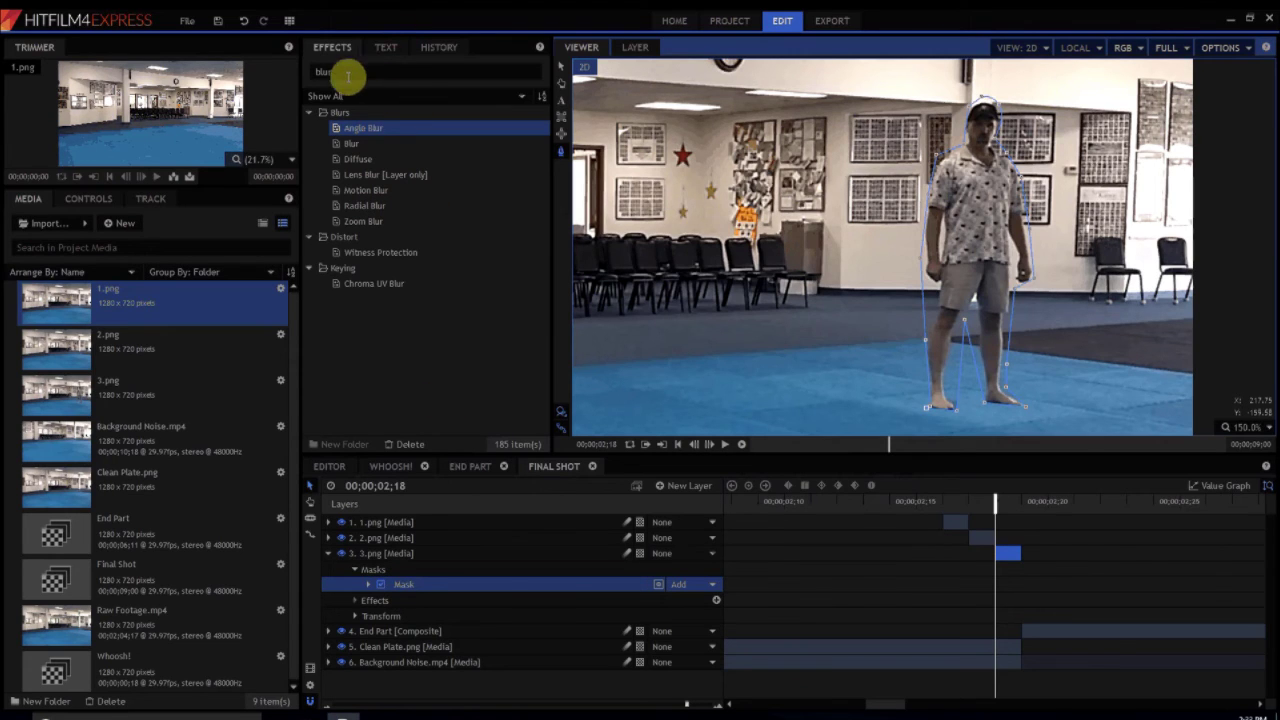
Step: Apply Angle Blur to 3.png with a 90° angle and 49px length
{"action": "left_click_drag", "start_coordinate": [372, 136], "coordinate": [380, 624]}
{"action": "left_click", "coordinate": [369, 615]}
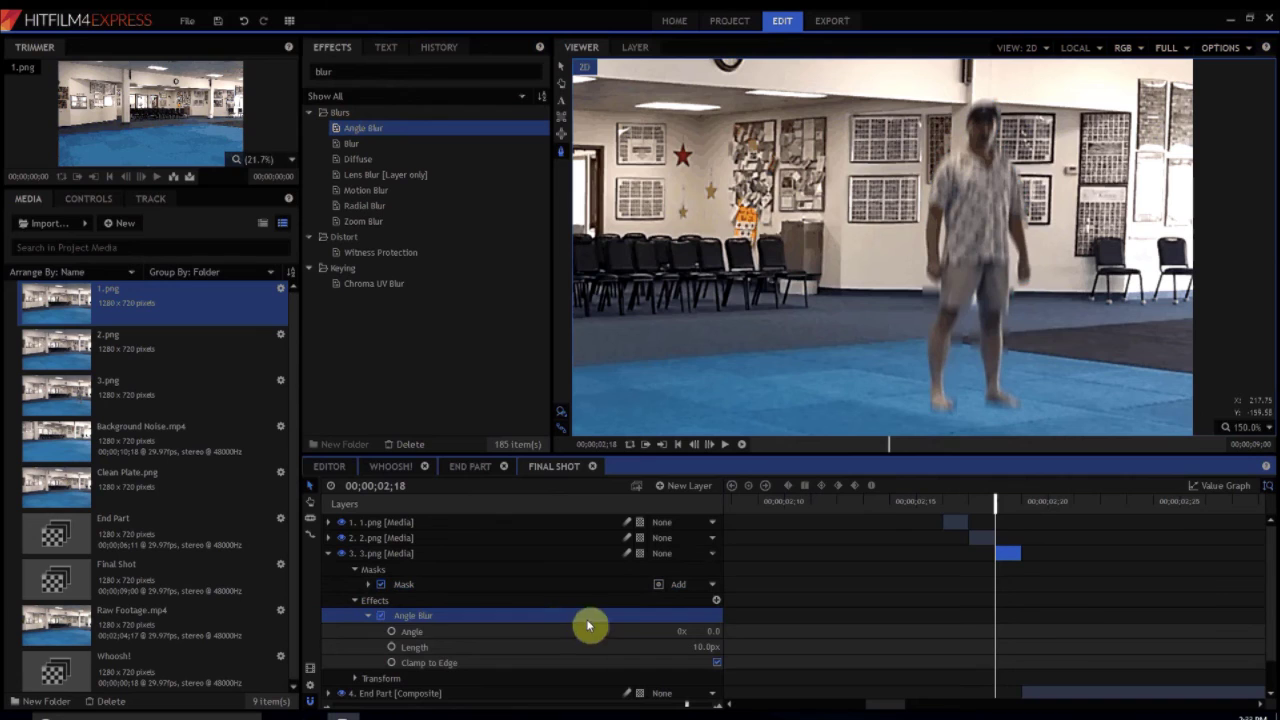
{"action": "left_click", "coordinate": [712, 630]}
{"action": "type", "text": "90"}
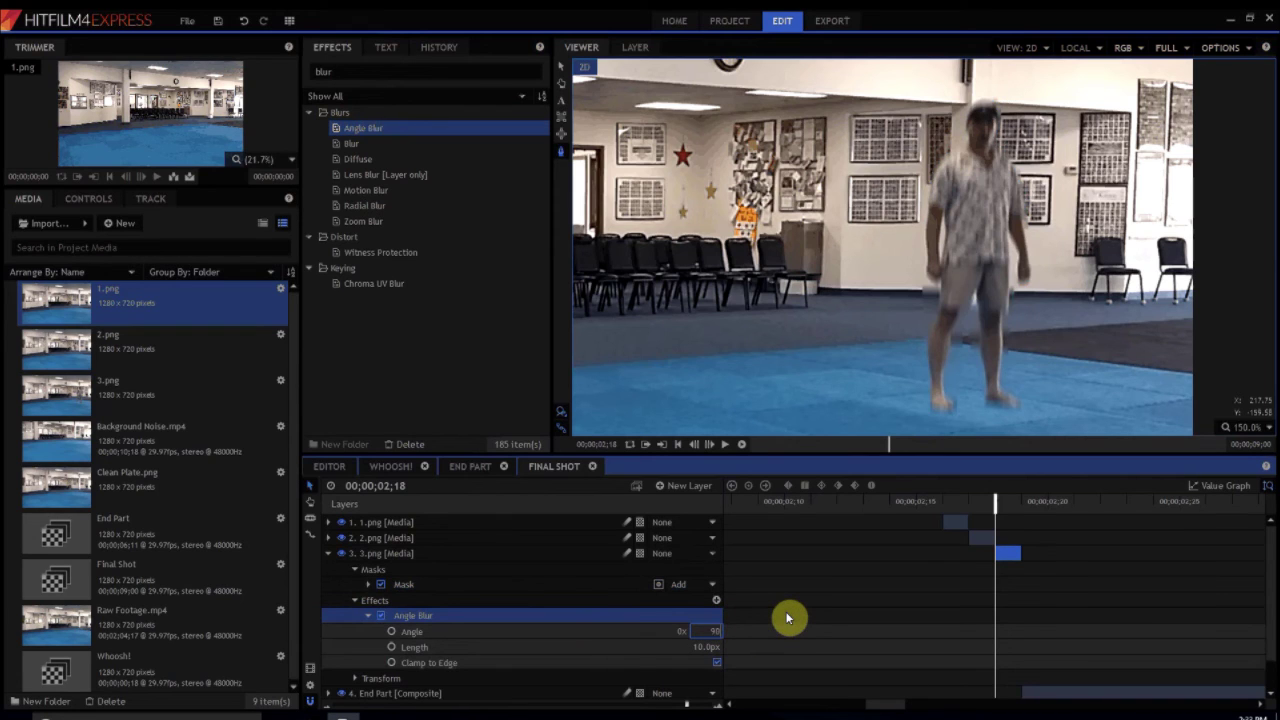
{"action": "key", "text": "Return"}
{"action": "left_click_drag", "start_coordinate": [700, 646], "coordinate": [700, 647]}
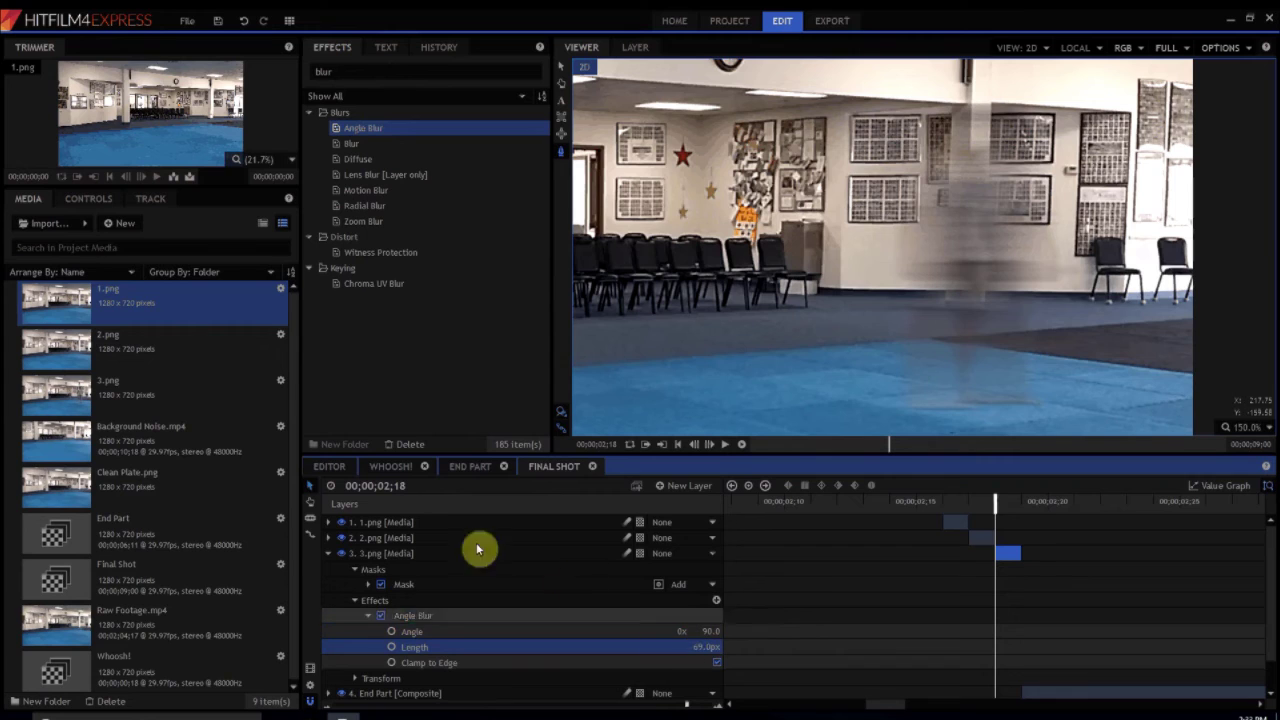
{"action": "left_click", "coordinate": [327, 555]}
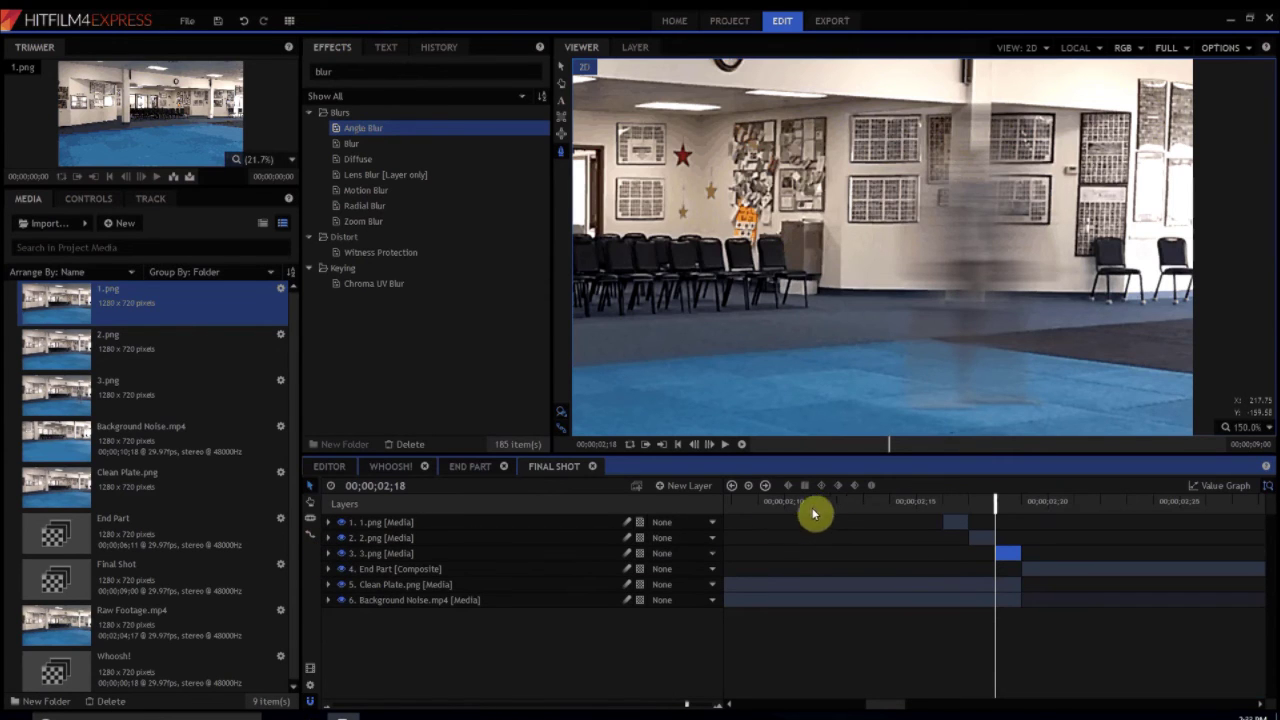
{"action": "left_click", "coordinate": [812, 502]}
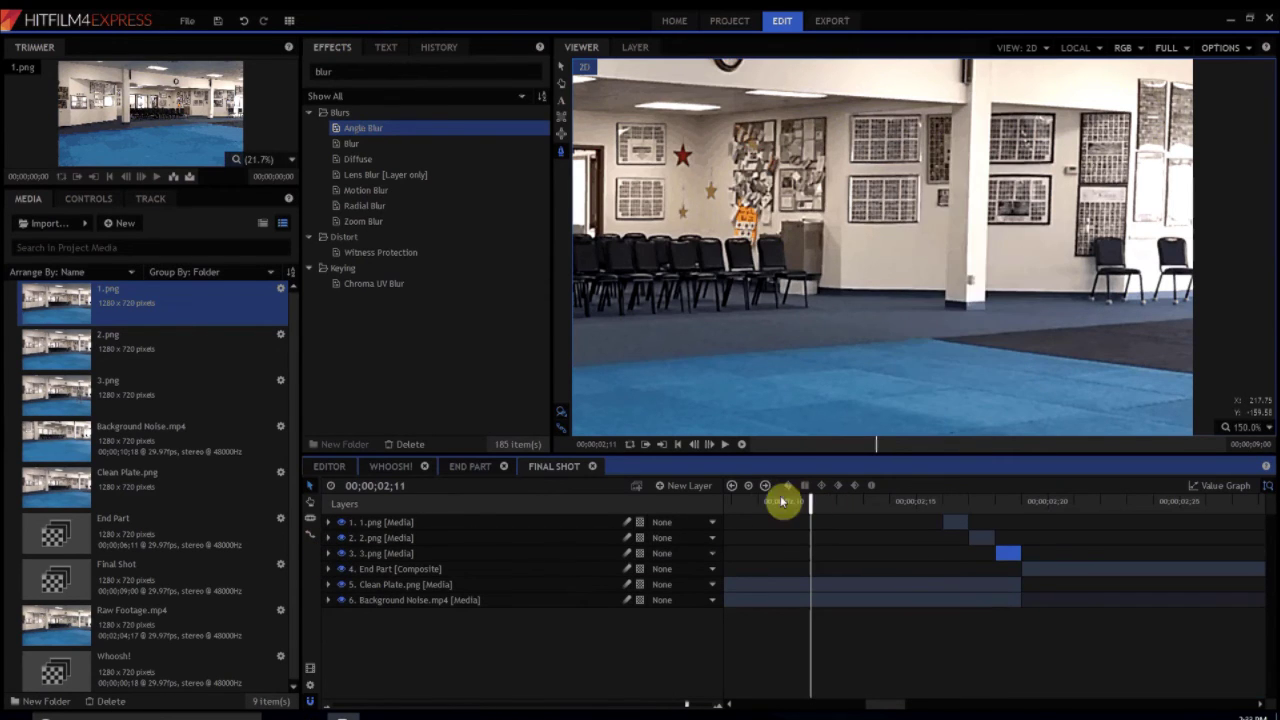
{"action": "left_click", "coordinate": [726, 445]}
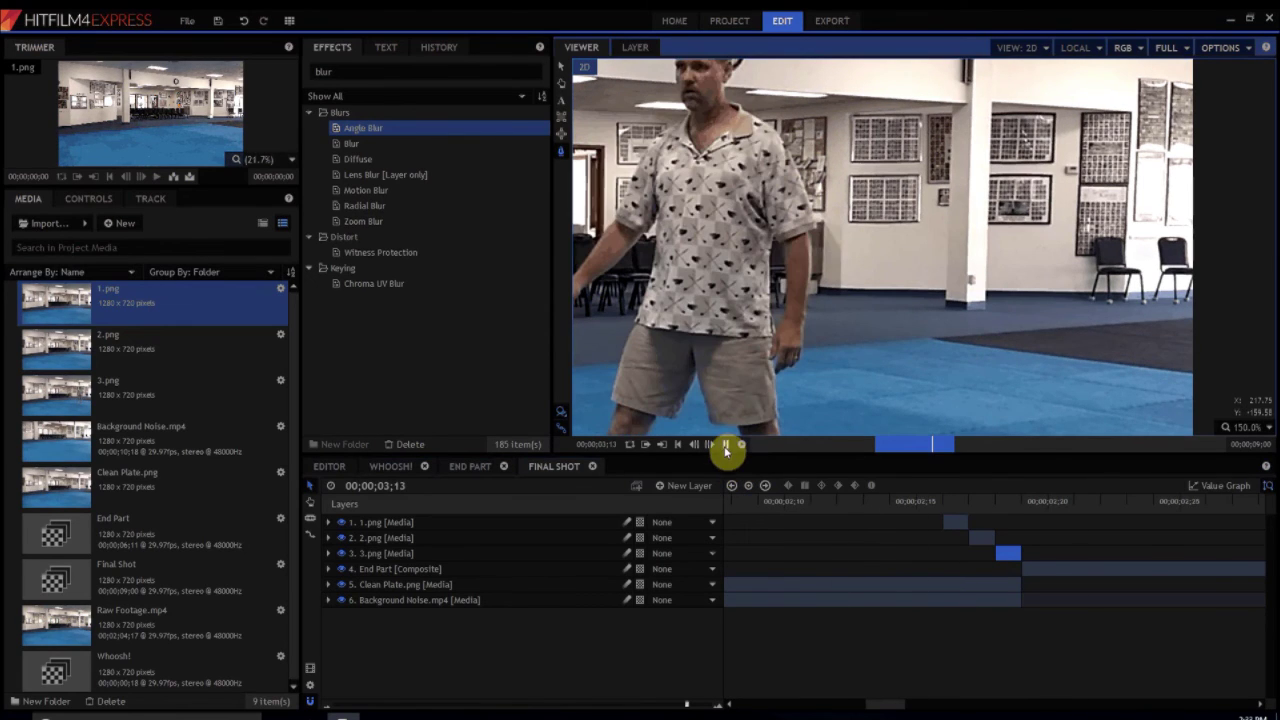
{"action": "left_click", "coordinate": [1249, 434]}
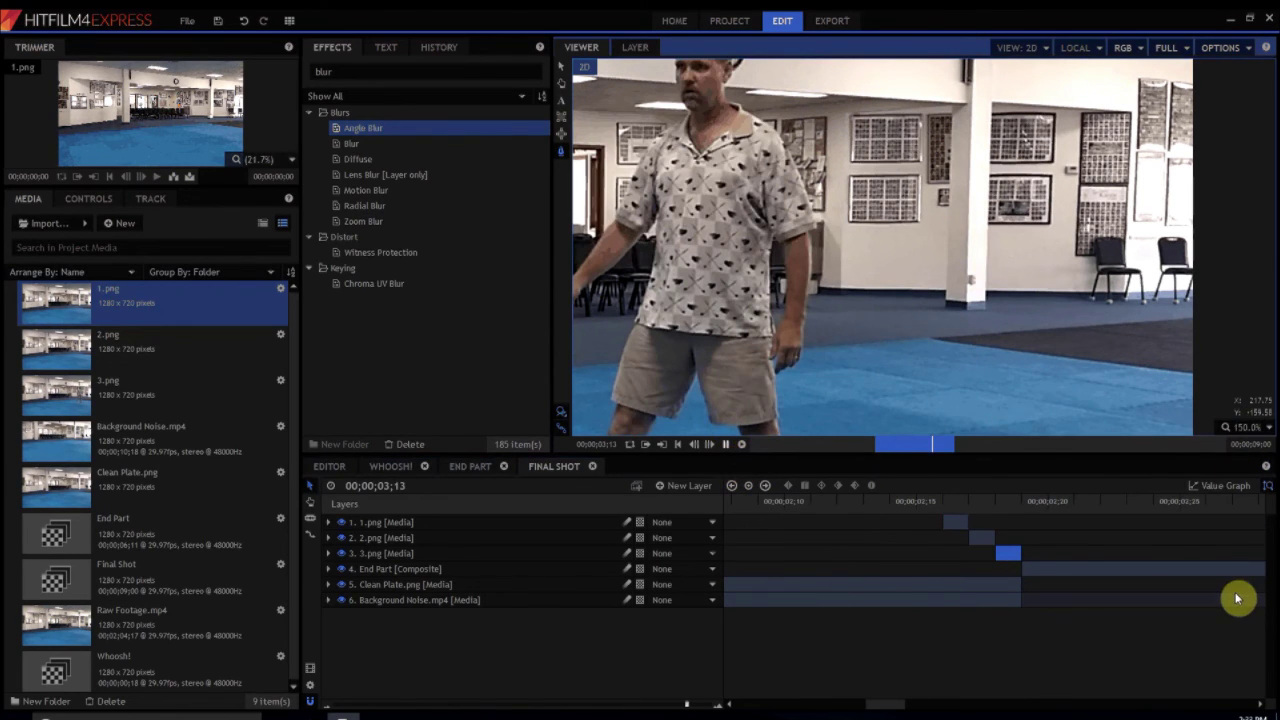
{"action": "left_click", "coordinate": [1239, 597]}
{"action": "left_click", "coordinate": [810, 504]}
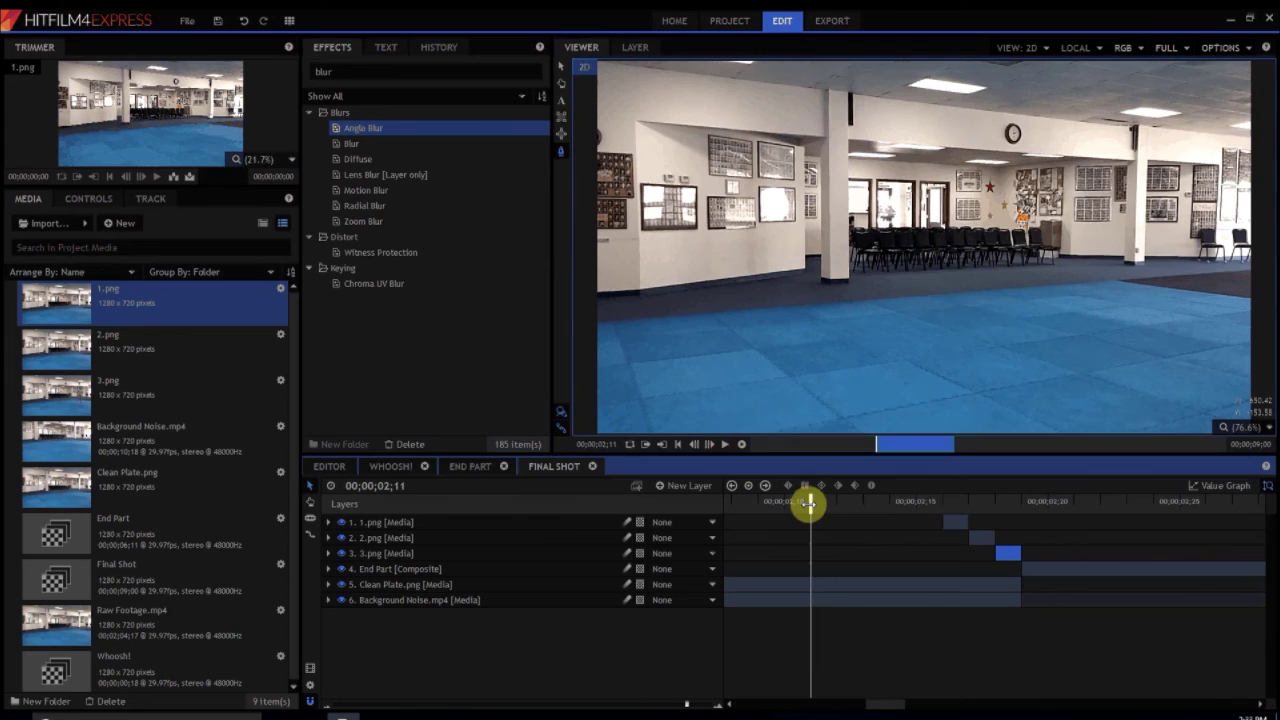
{"action": "left_click", "coordinate": [726, 445]}
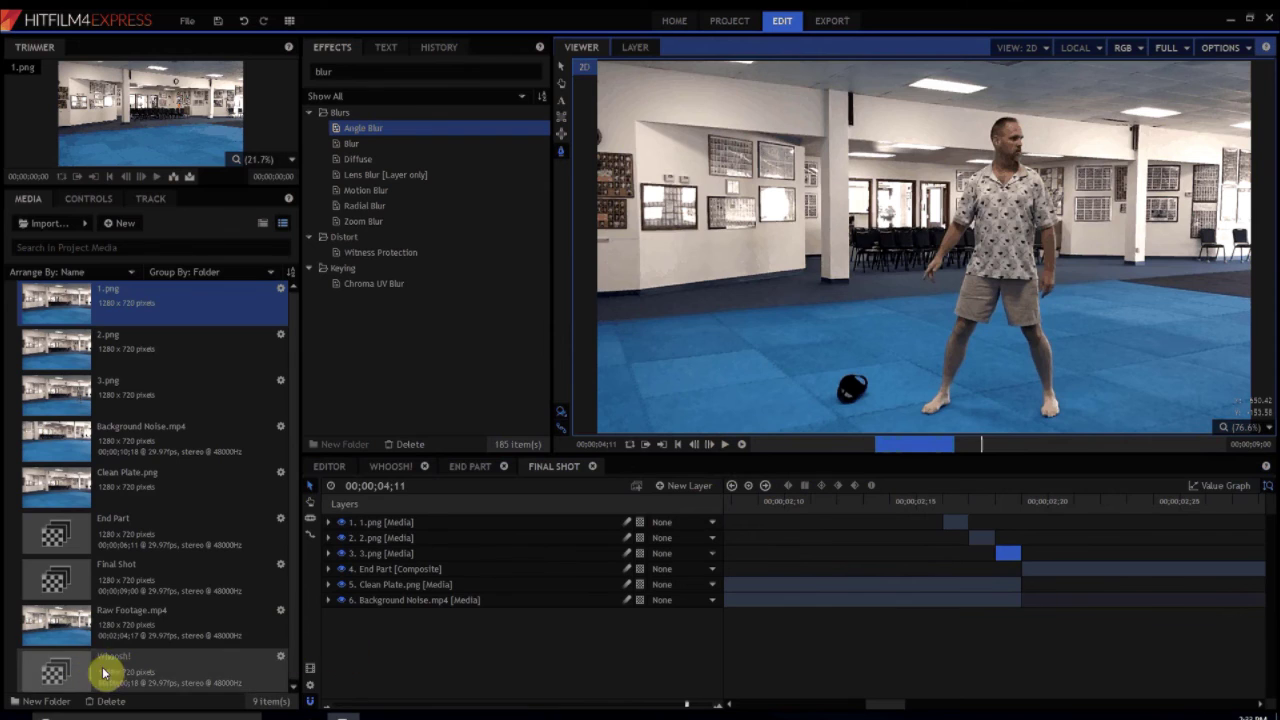
Step: Add the Whoosh! composite to Final Shot and slide it about 2;10 later
{"action": "left_click", "coordinate": [57, 673]}
{"action": "left_click_drag", "start_coordinate": [57, 673], "coordinate": [631, 671]}
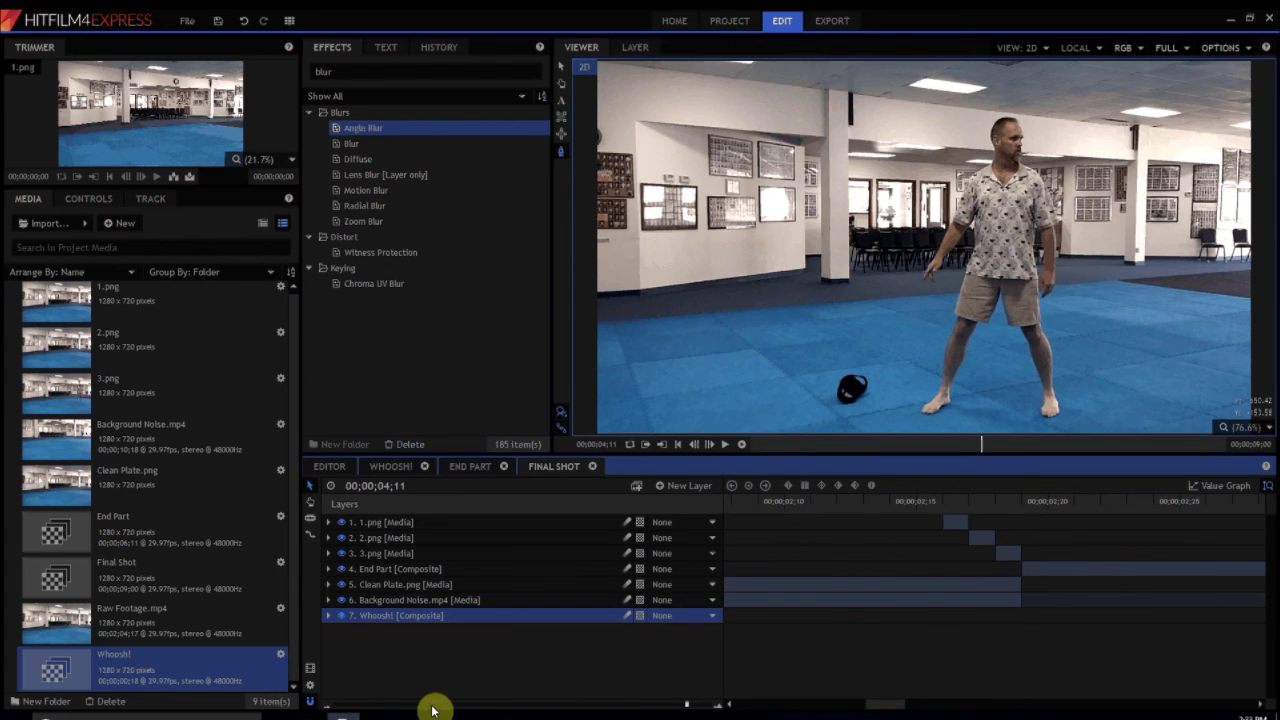
{"action": "left_click_drag", "start_coordinate": [432, 706], "coordinate": [322, 704]}
{"action": "left_click_drag", "start_coordinate": [752, 616], "coordinate": [886, 620]}
Step: Preview the shot from 02;04 to check the whoosh timing
{"action": "left_click", "coordinate": [855, 501]}
{"action": "left_click", "coordinate": [741, 444]}
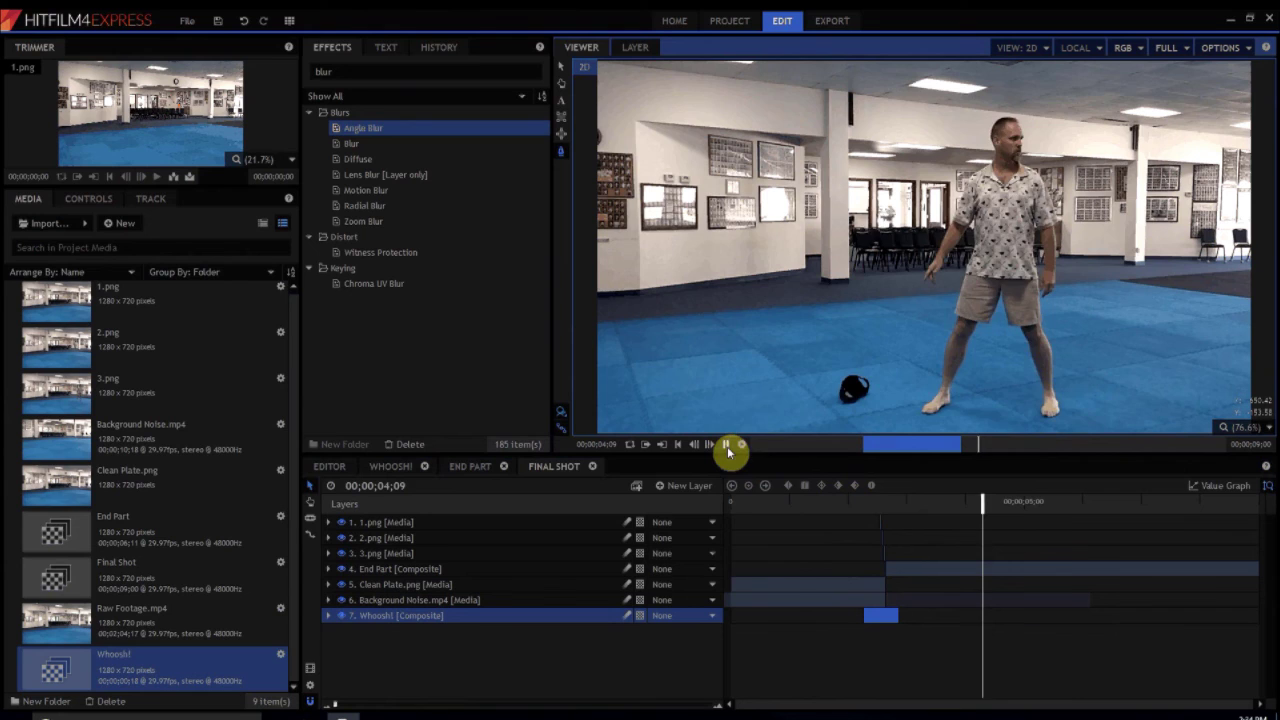
{"action": "left_click", "coordinate": [727, 447]}
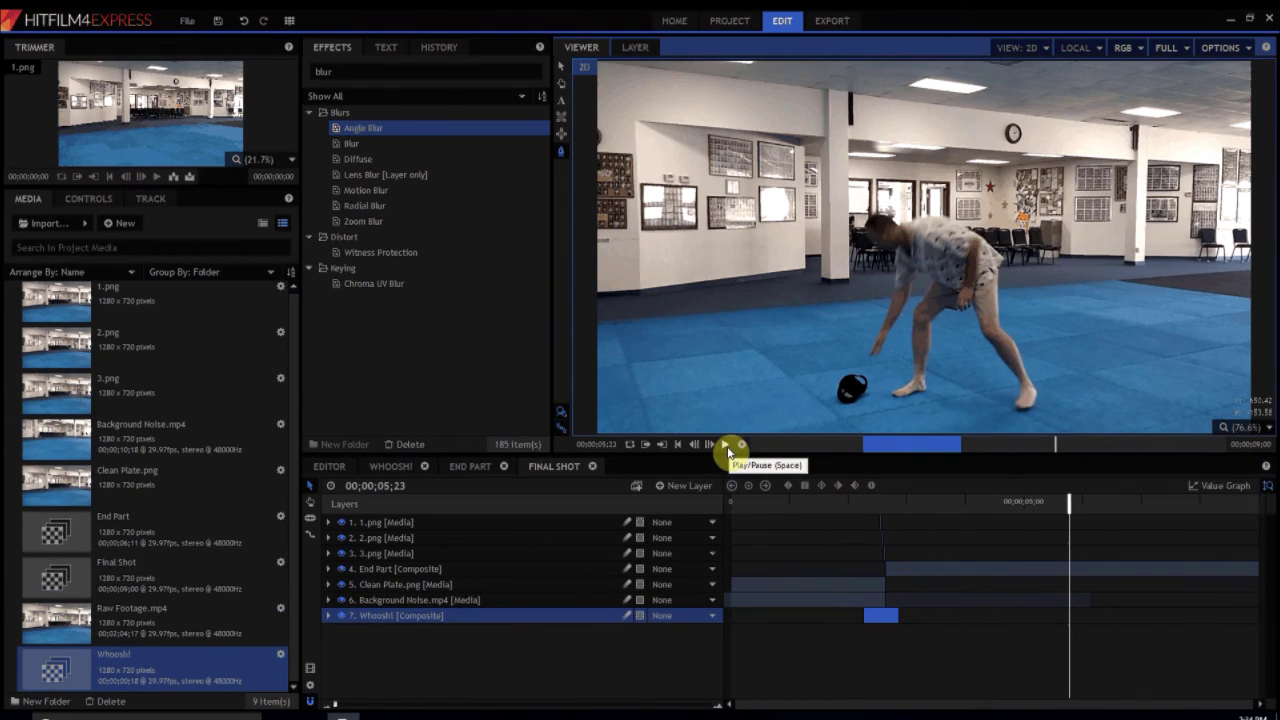